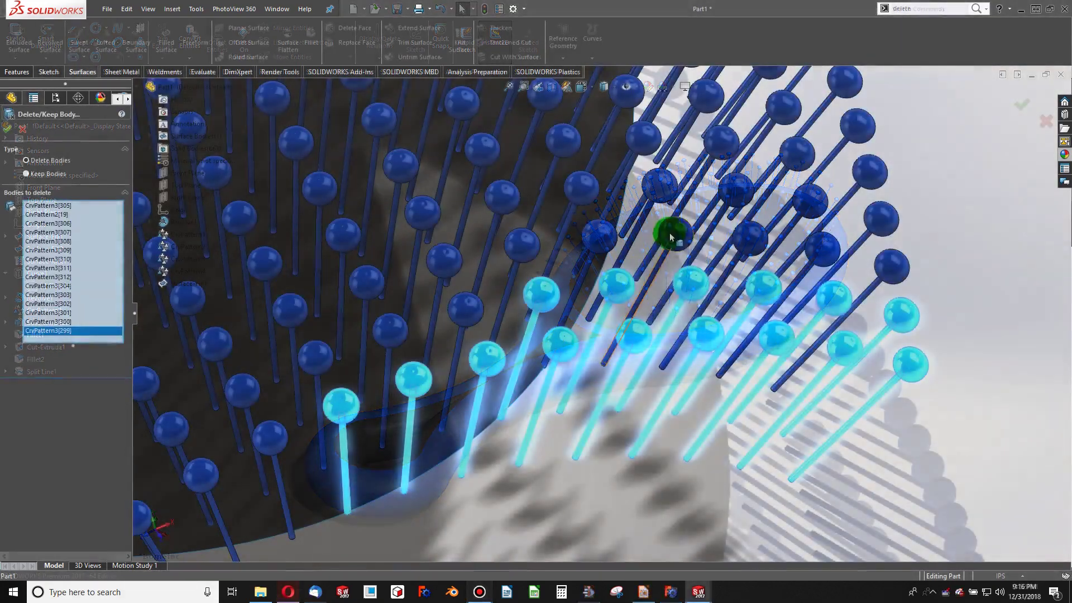
click(671, 233)
click(764, 300)
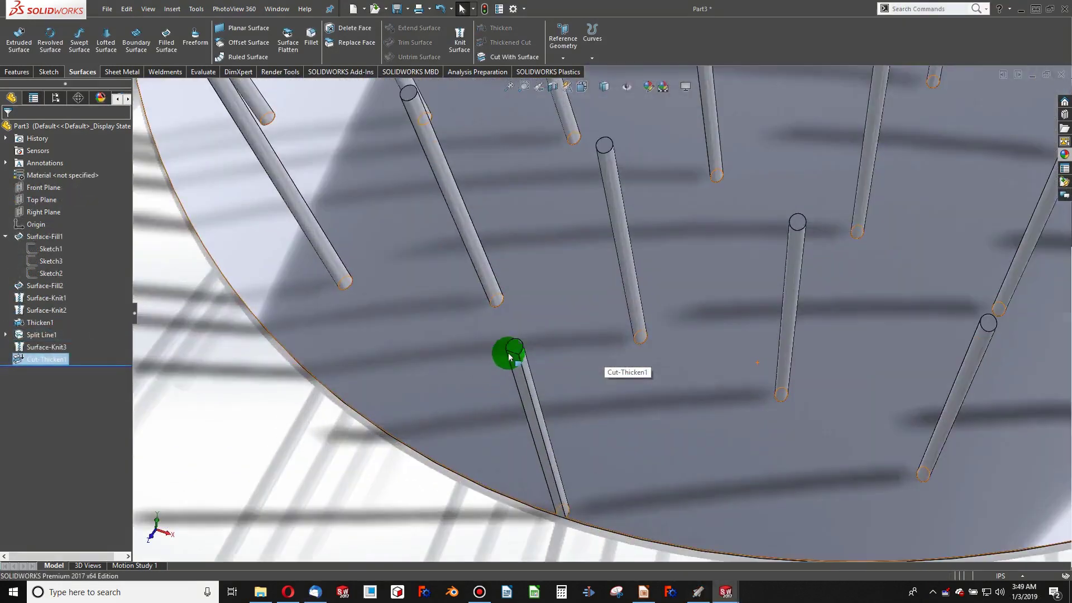
scroll(510, 357, up, 3)
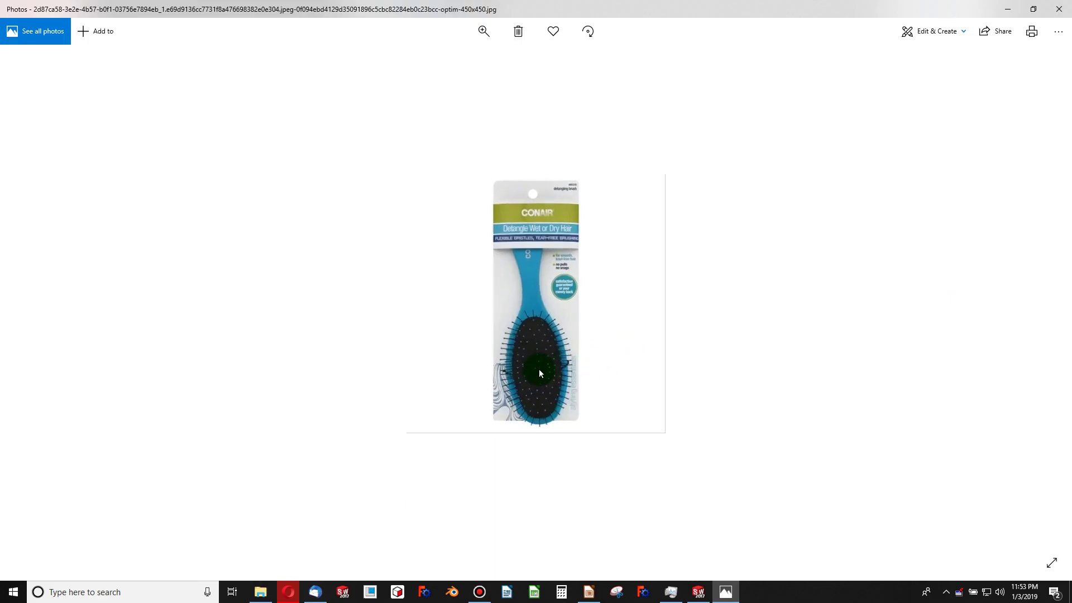
Examine the bristle layout in the reference hairbrush photo, close the photo, and inspect the finished brush model.
scroll(540, 369, up, 2)
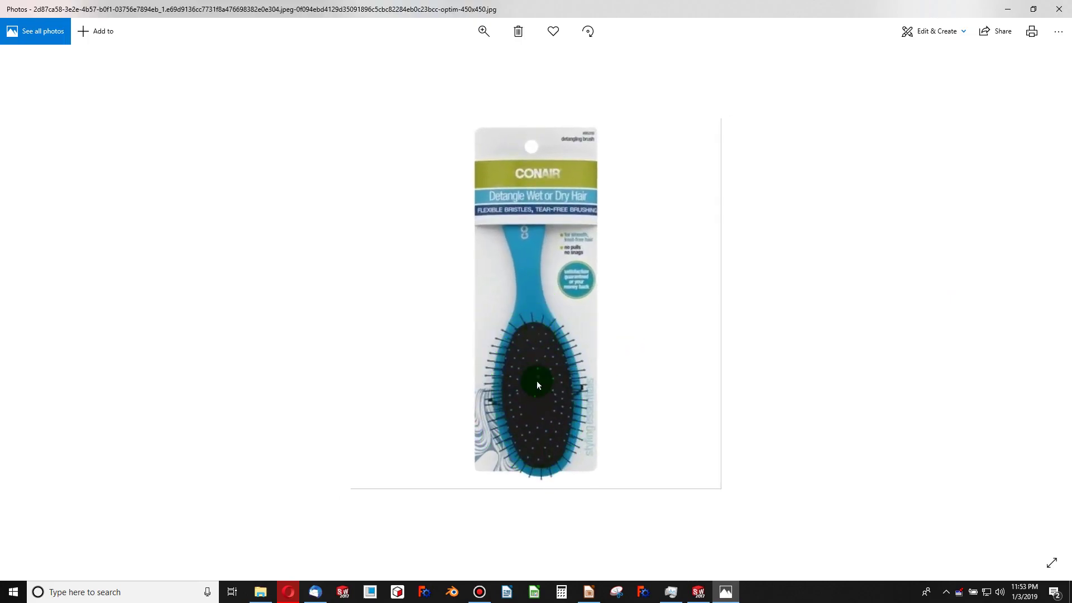
click(1058, 9)
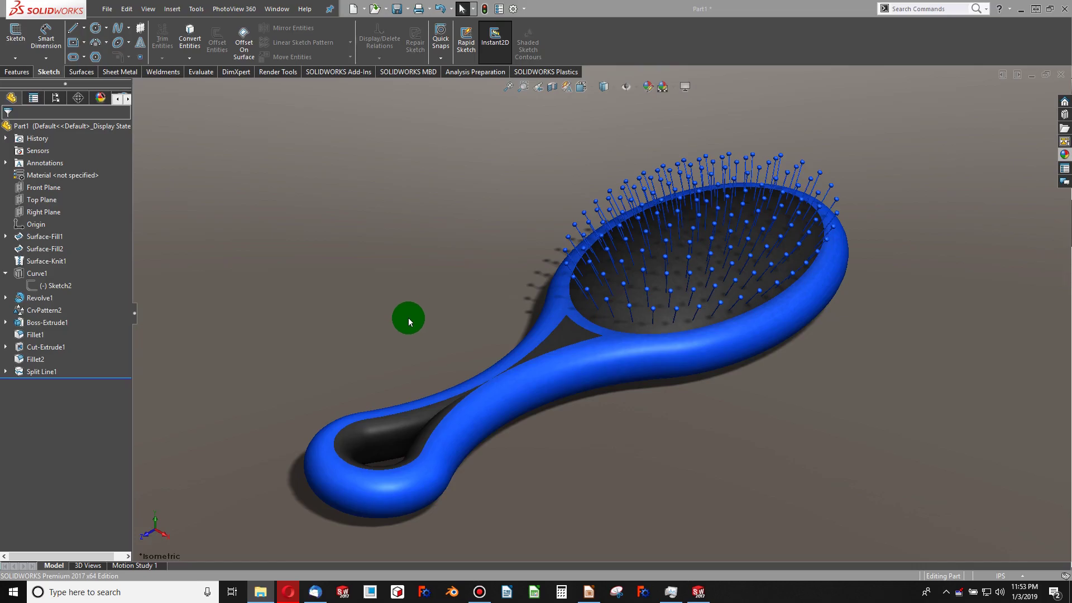
middle_drag(408, 318, 458, 292)
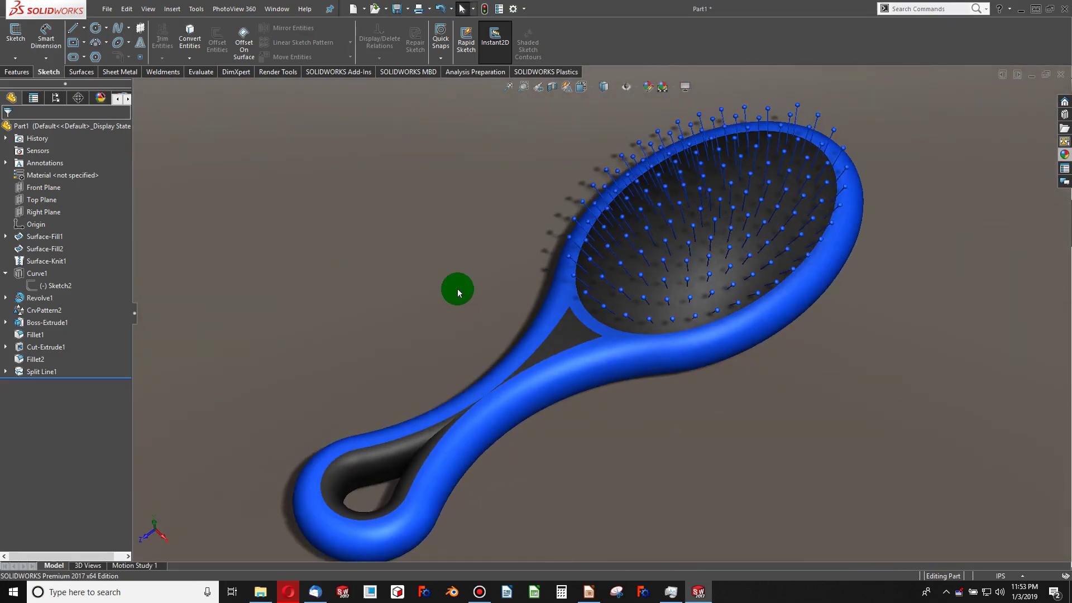
Create a new part document.
click(364, 8)
click(373, 24)
click(572, 389)
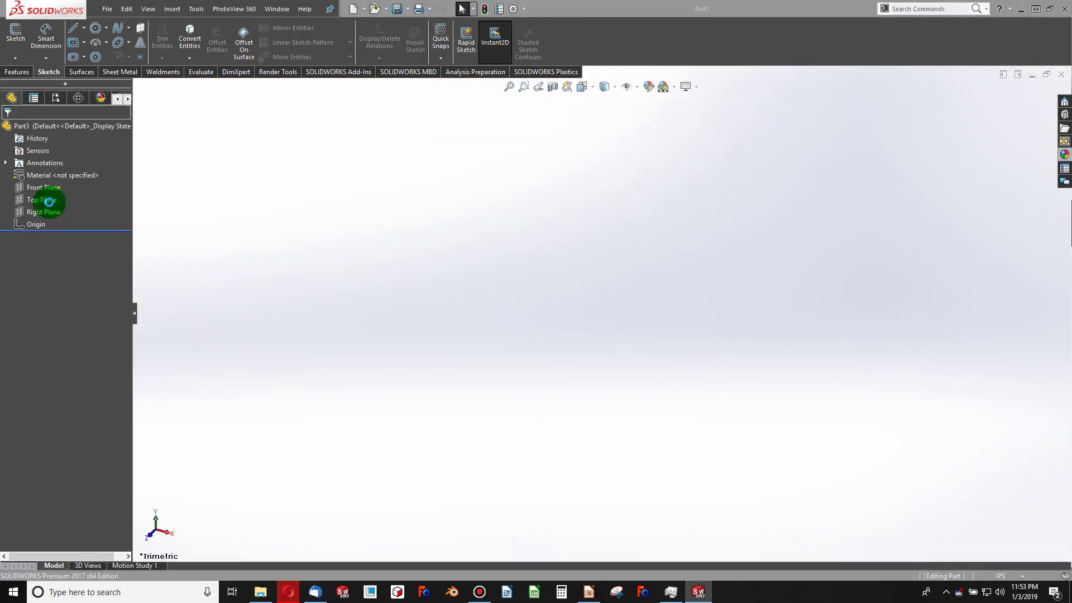
Sketch a tall ellipse on the Top Plane, centred on the origin, with a major radius of about 2.29 in.
click(39, 203)
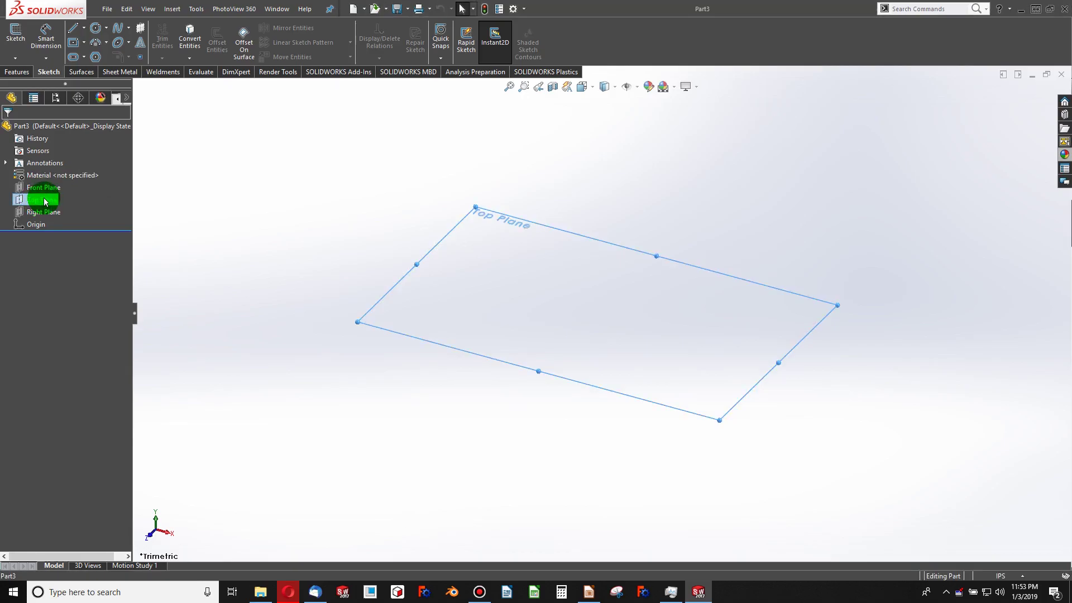
key(ctrl+7)
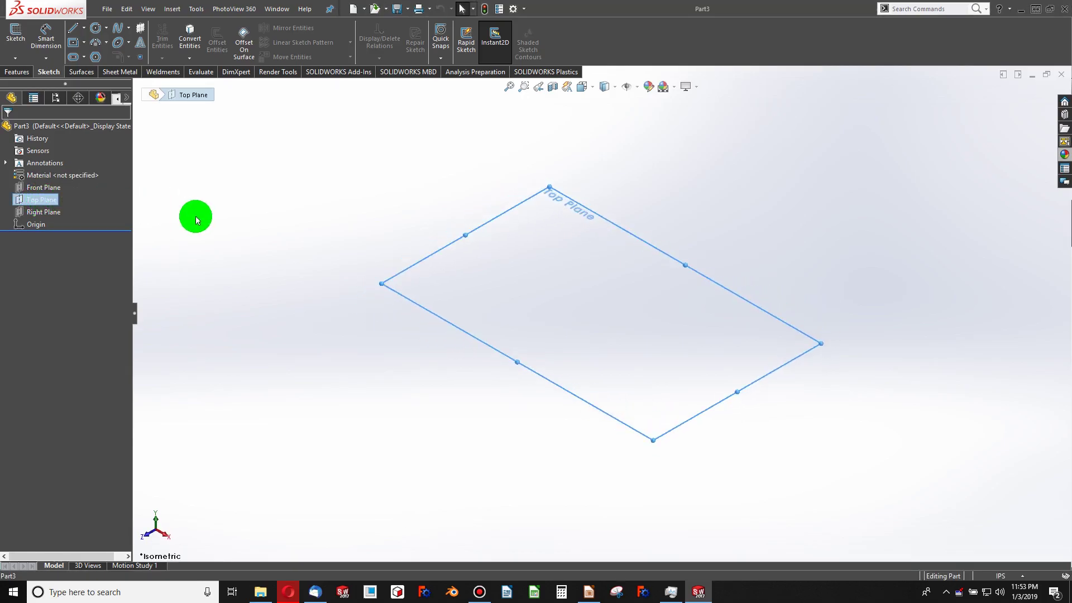
click(16, 32)
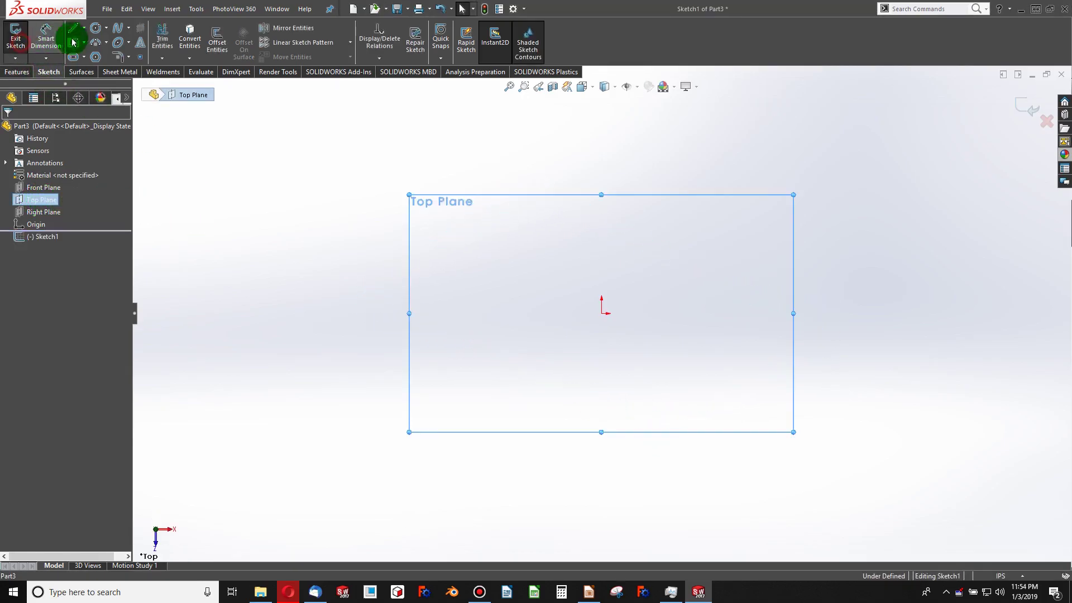
click(114, 45)
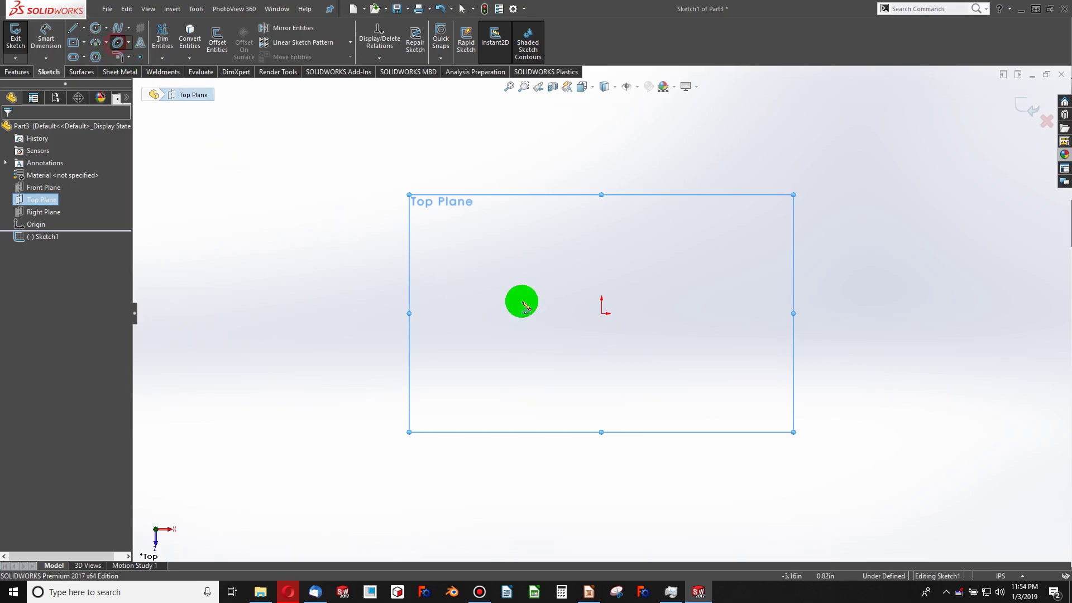
click(601, 312)
click(604, 187)
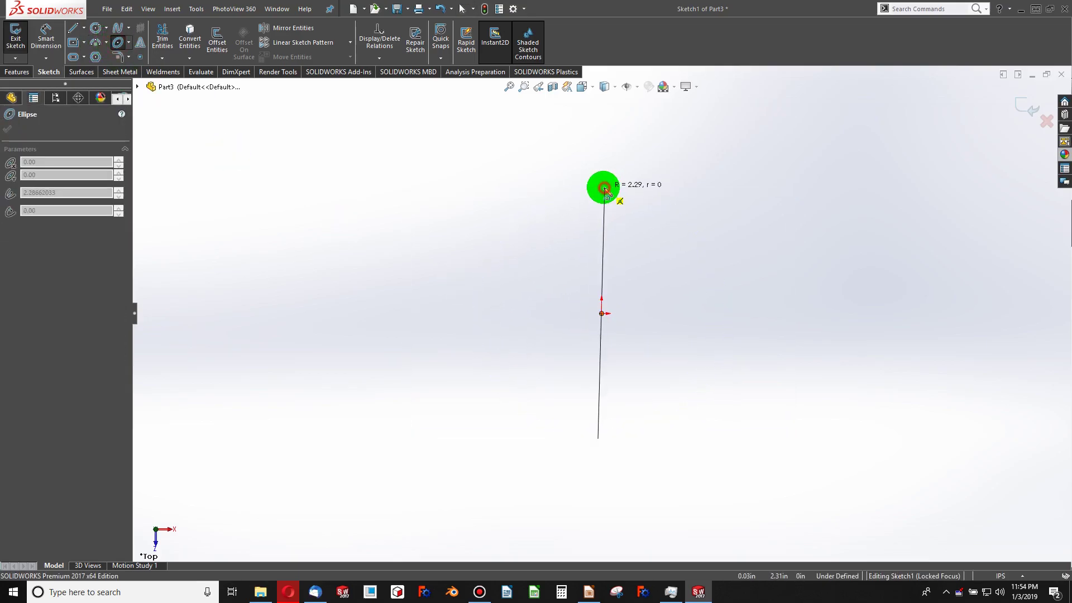
click(686, 229)
key(Escape)
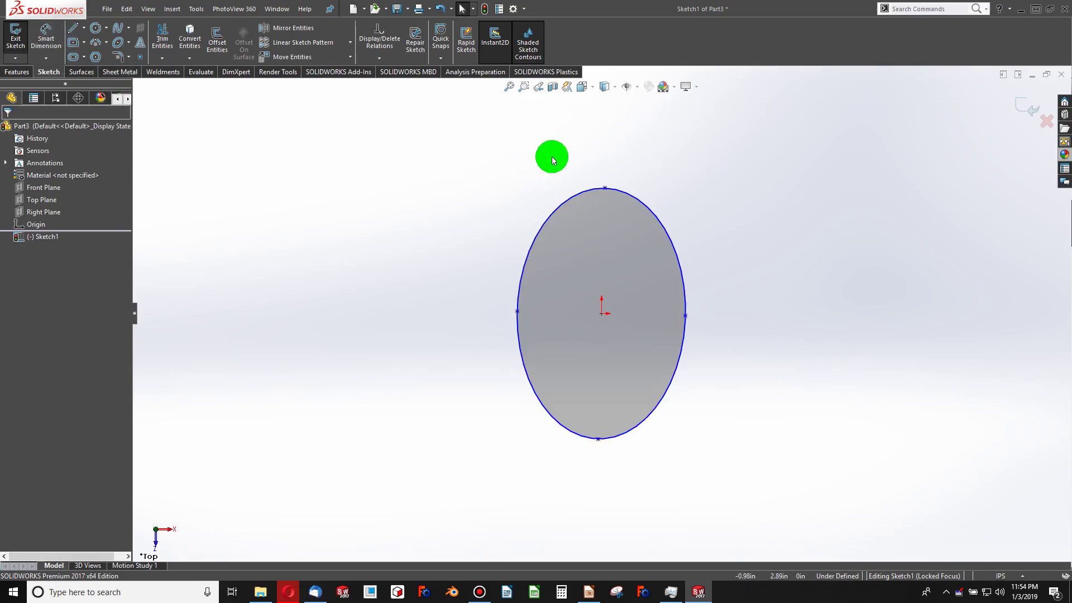
Add a vertical relation between the ellipse's upper axis point and the origin.
click(604, 188)
ctrl+click(602, 313)
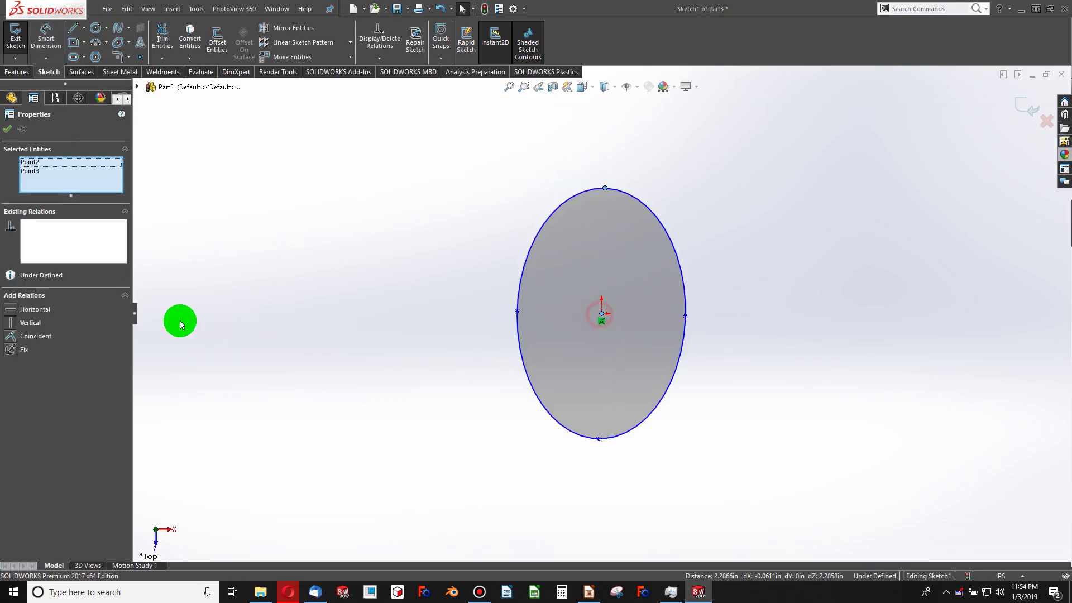
click(11, 323)
click(297, 268)
Dimension the ellipse's full height between its upper and lower axis points as 6 in.
click(46, 35)
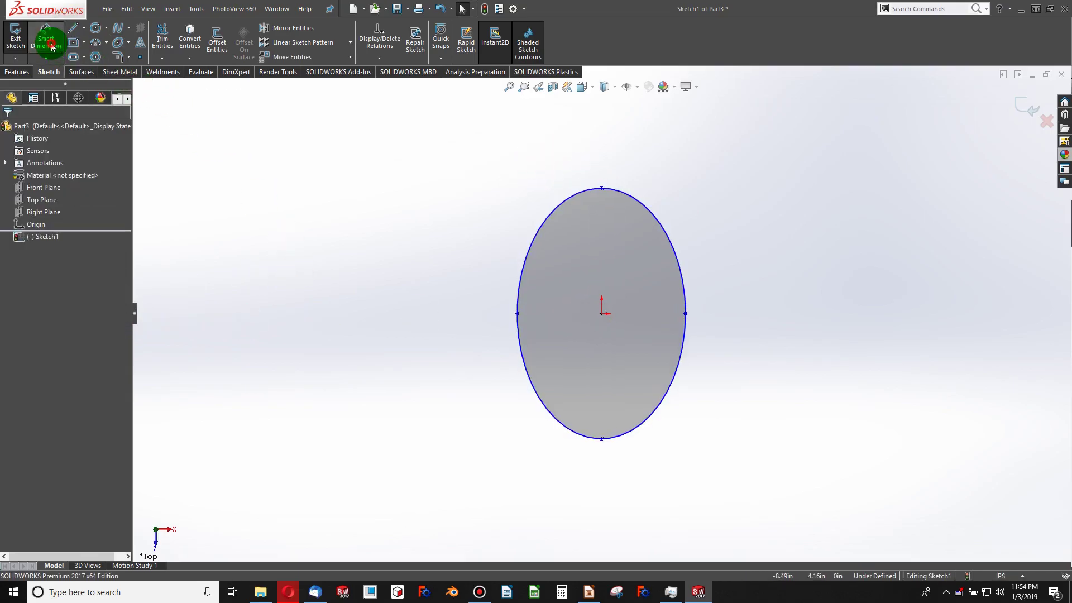
click(602, 187)
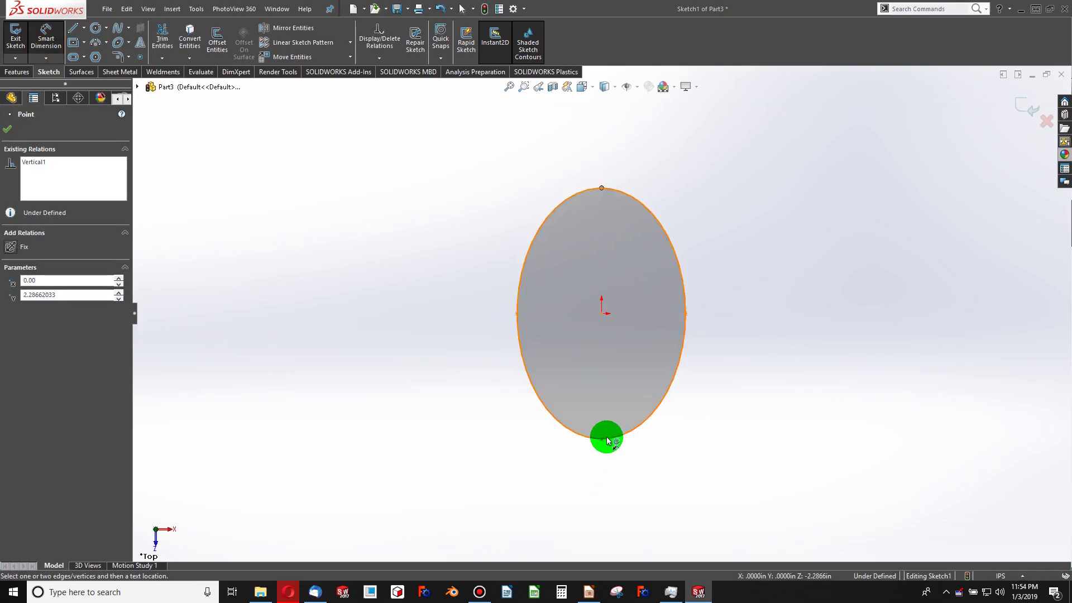
click(601, 439)
click(776, 329)
text(6)
key(Return)
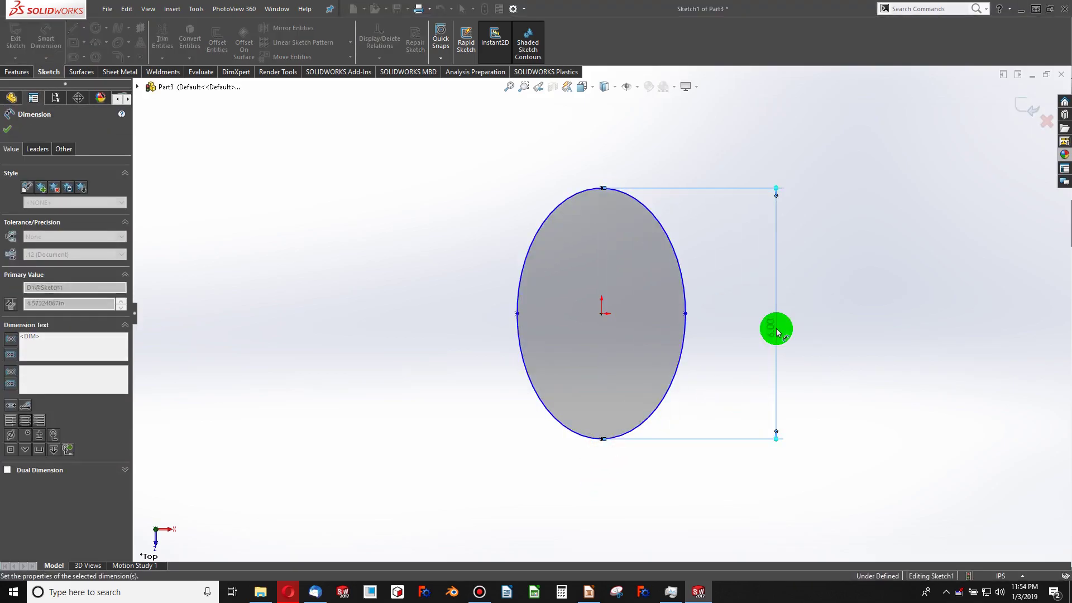
Dimension the ellipse's full width between its side axis points as 4 in and close the sketch.
click(685, 314)
click(517, 314)
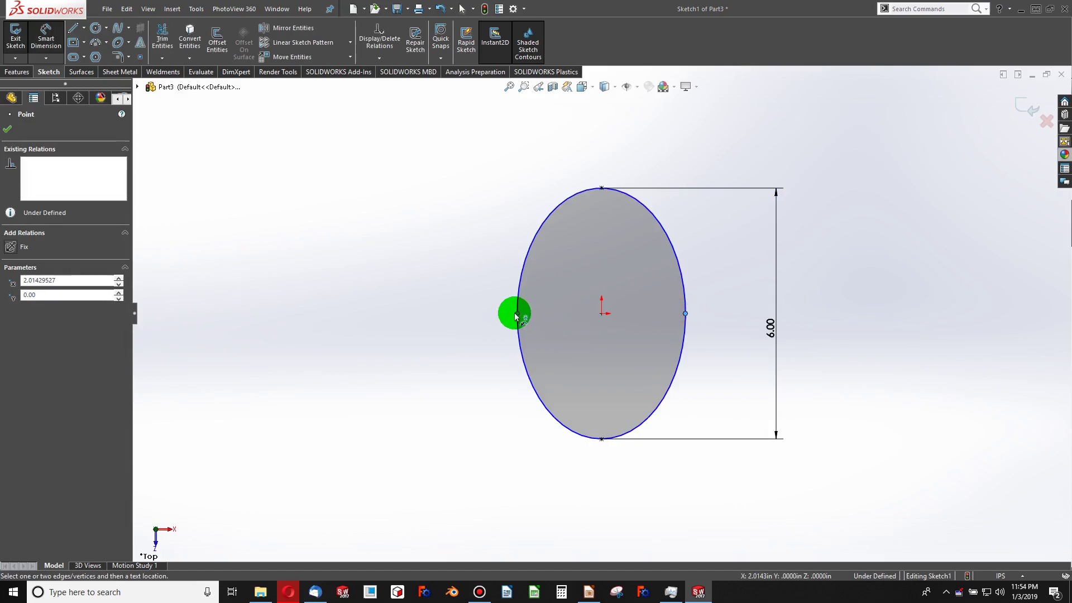
click(594, 479)
text(4)
key(Return)
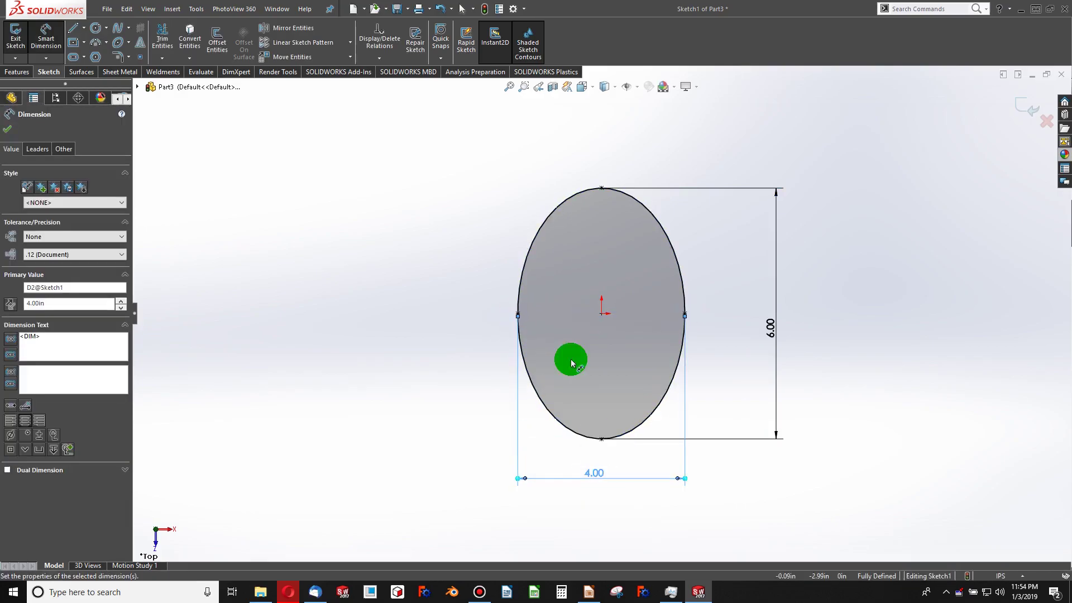
click(450, 265)
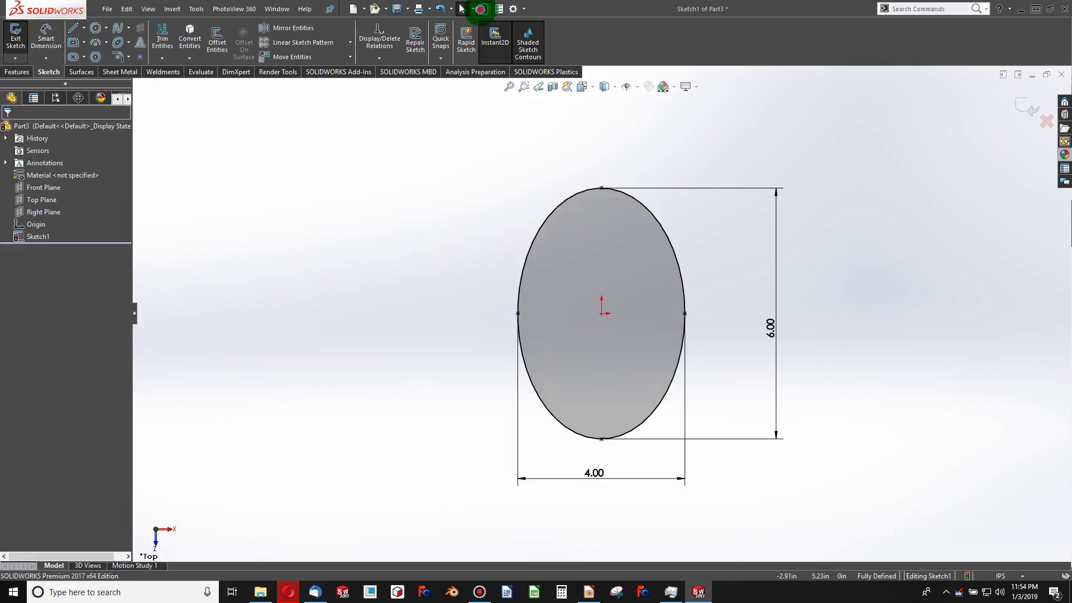
click(485, 8)
key(f)
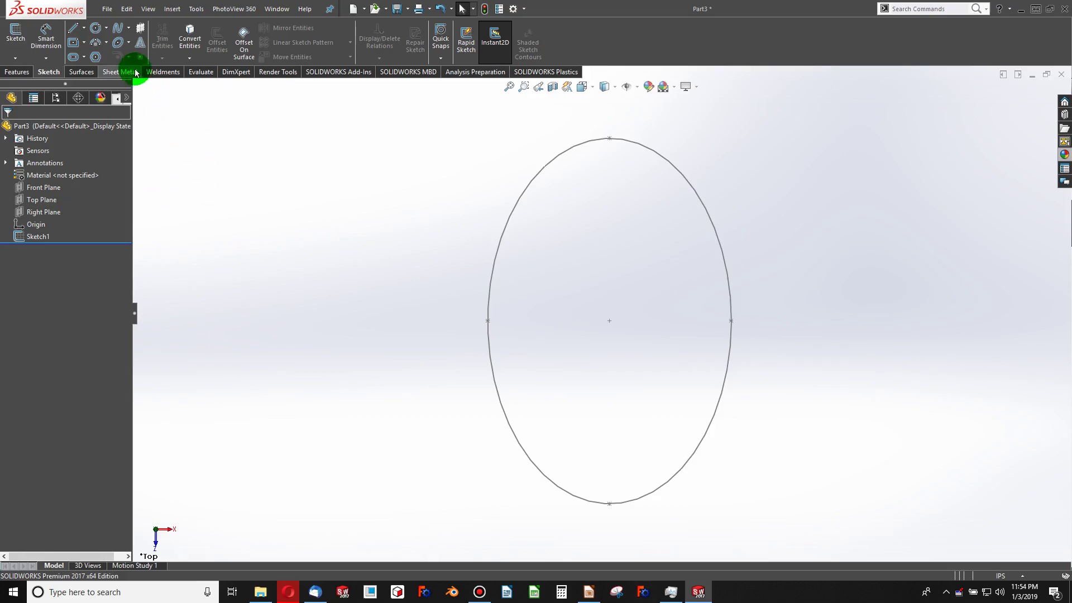
Start an Equation Driven Curve in a new sketch on the Top Plane with the Parametric equation type.
click(129, 28)
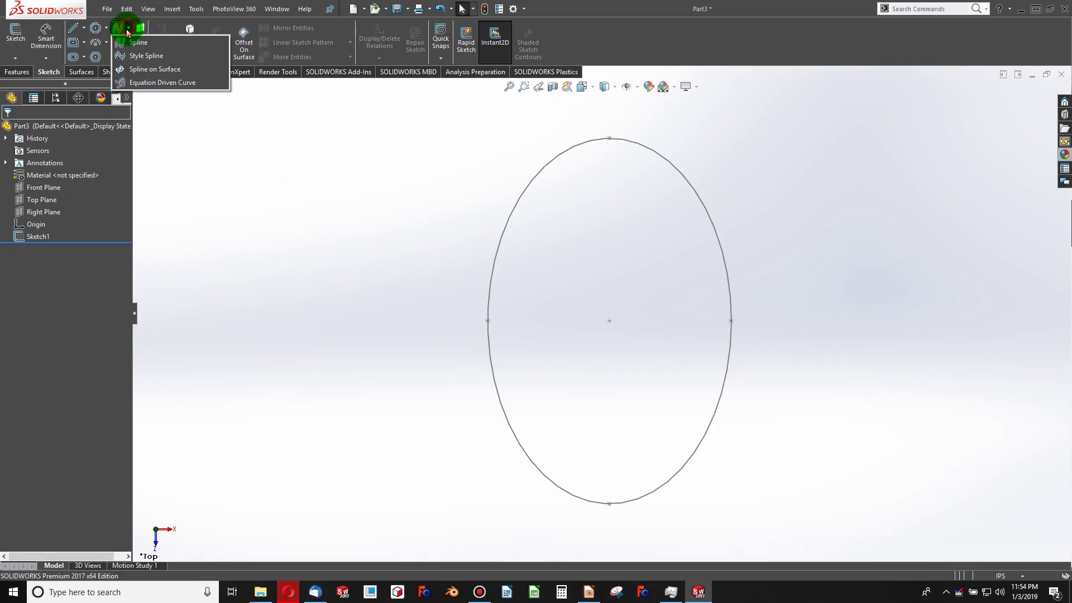
click(139, 82)
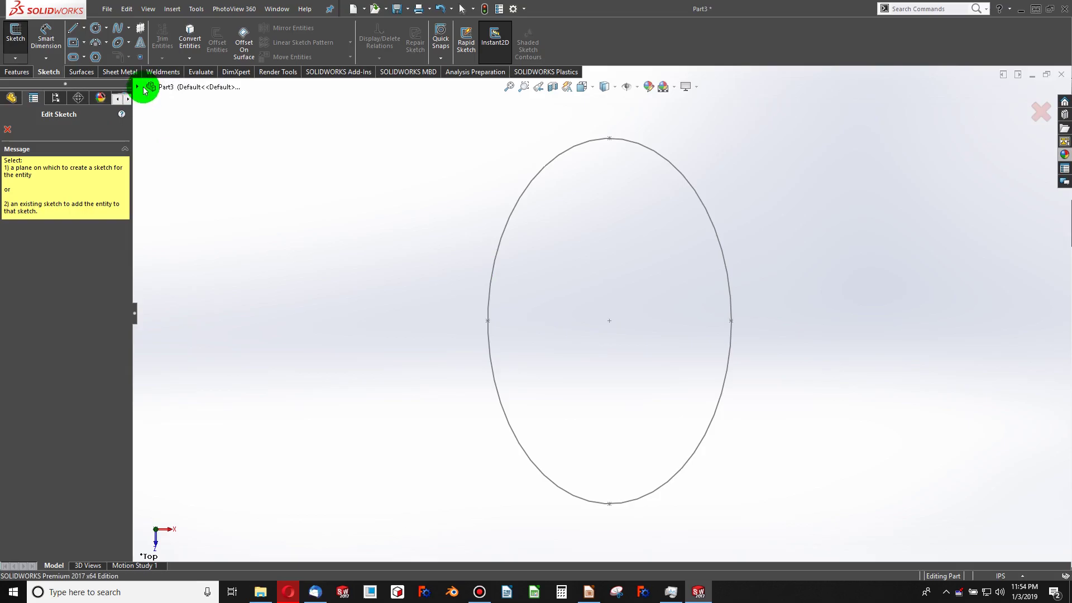
click(142, 87)
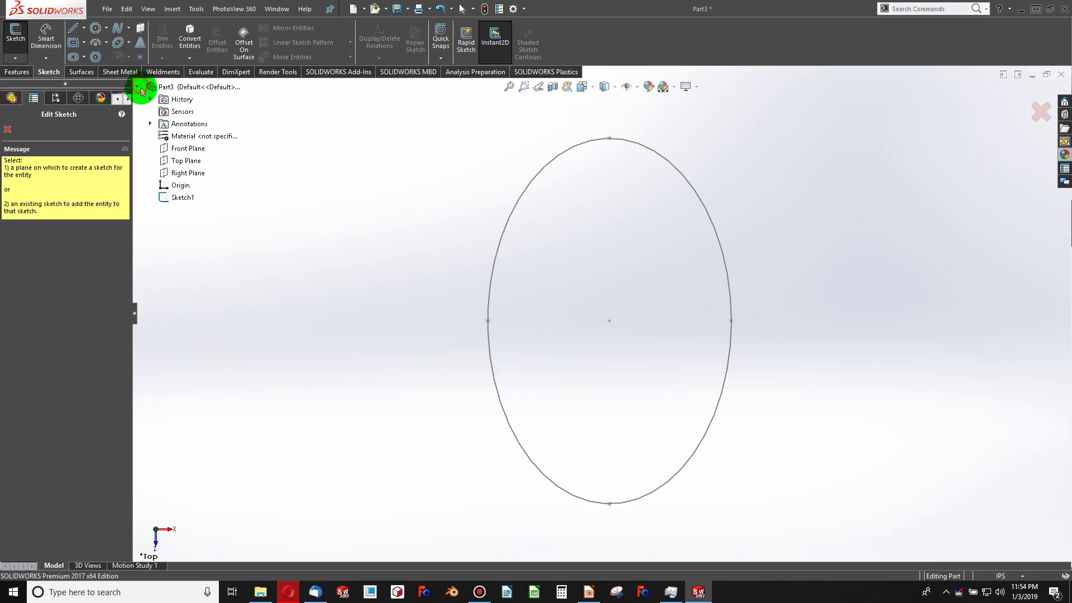
click(186, 161)
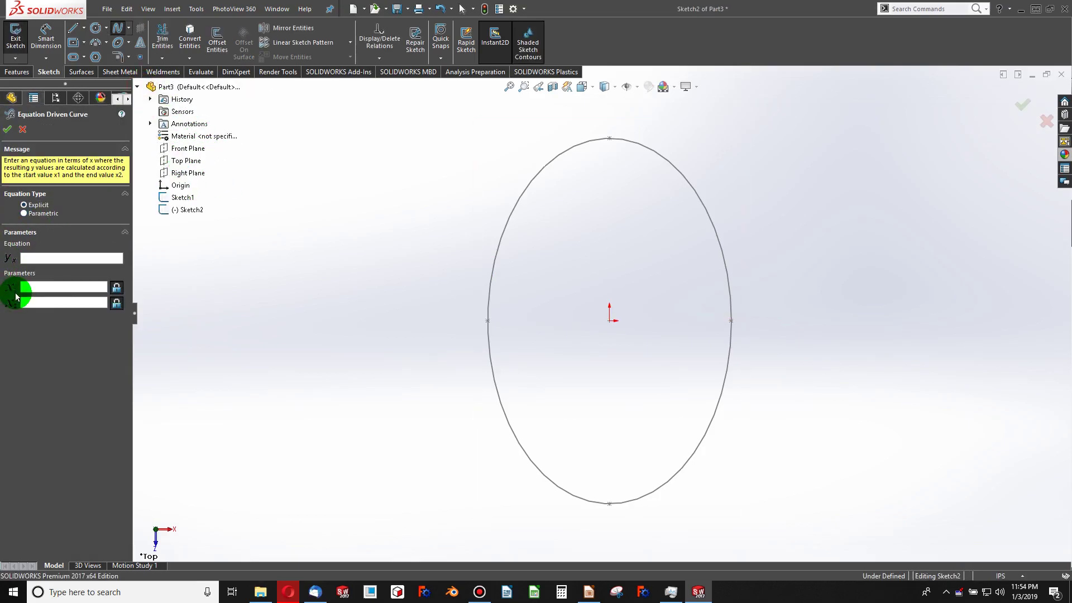
click(24, 217)
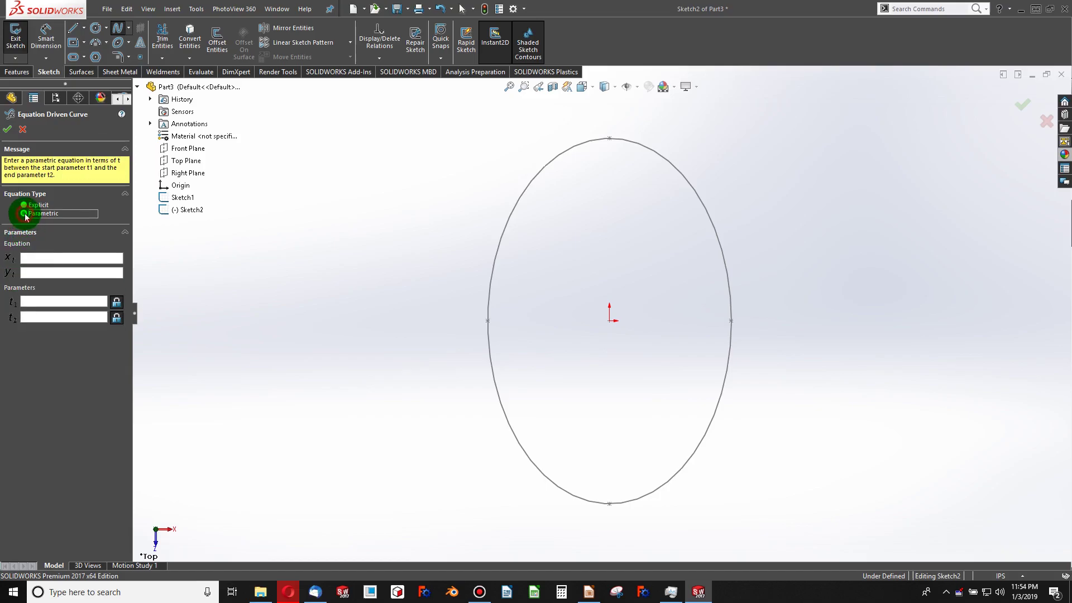
Set the curve's equations to x = -0.04*T*COS(1*T) and y = -0.06*T*SIN(1*T).
click(41, 259)
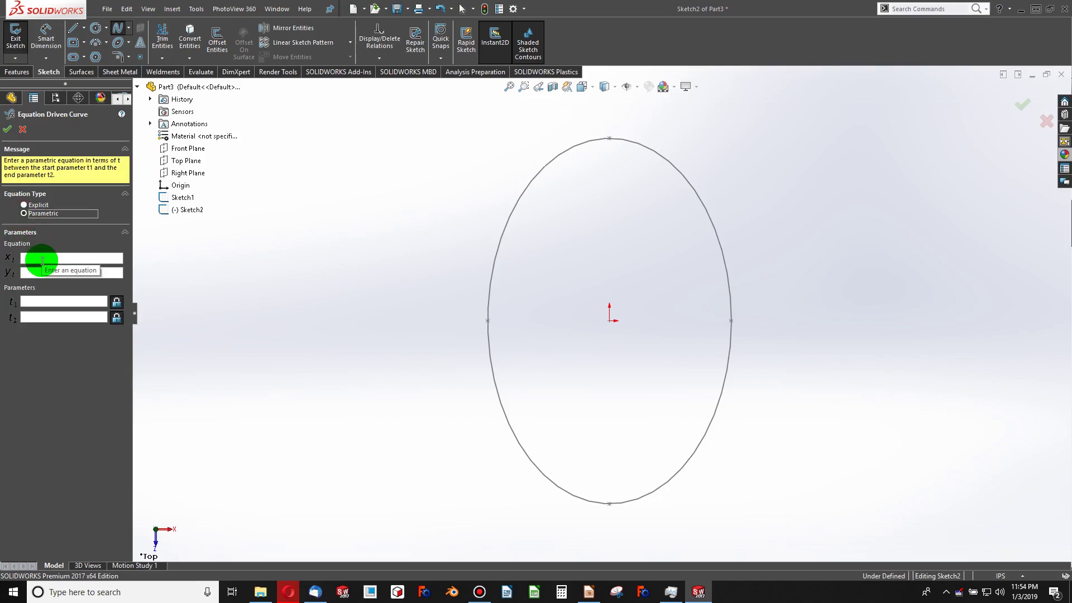
click(112, 273)
text(-0.04)
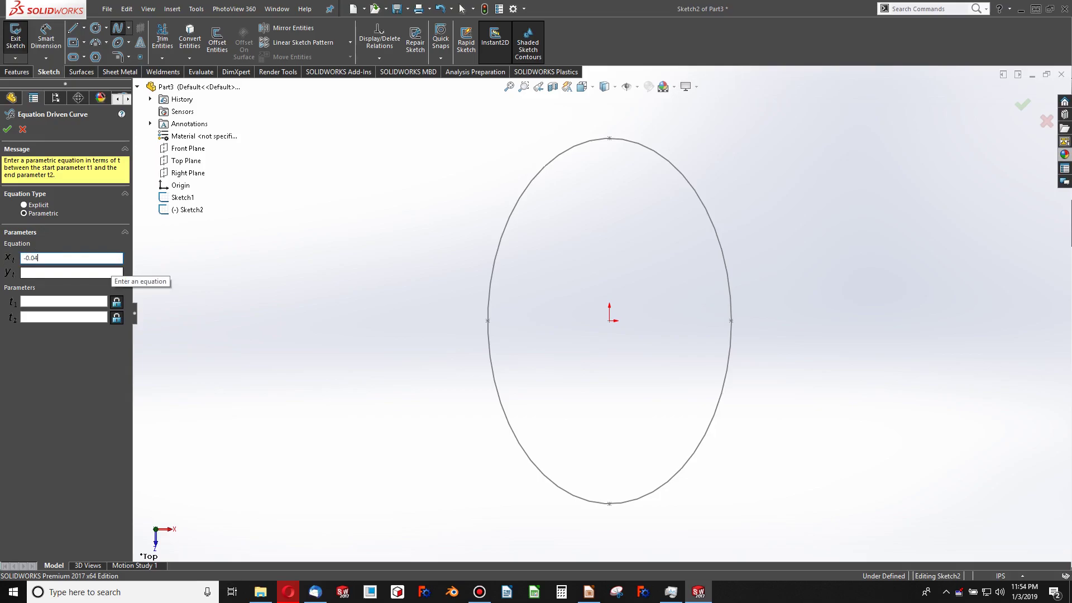
text(*T*COS)
click(112, 272)
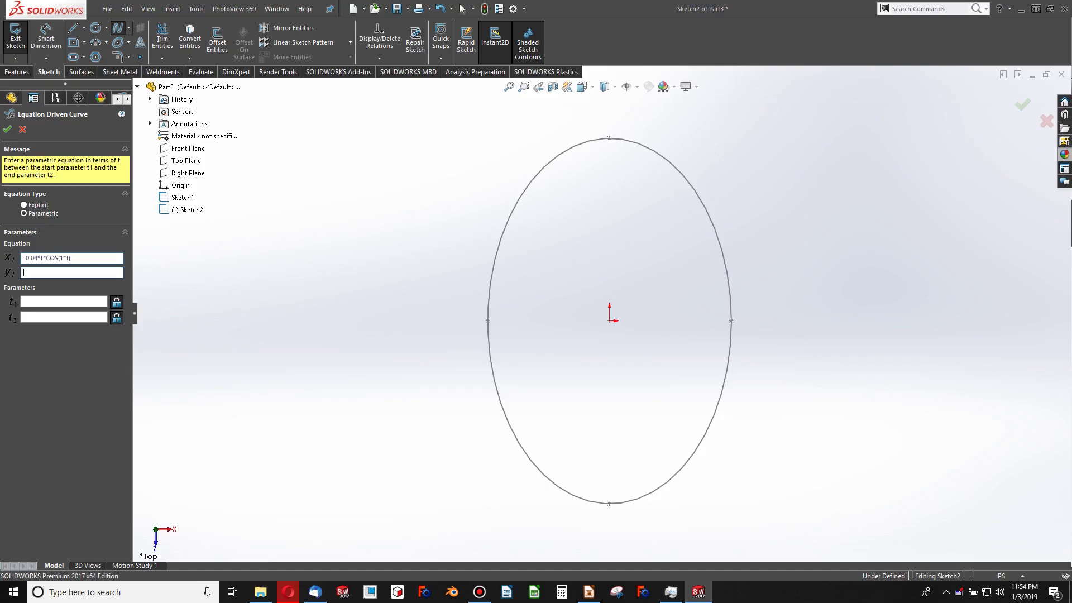
text(-0.06*T*)
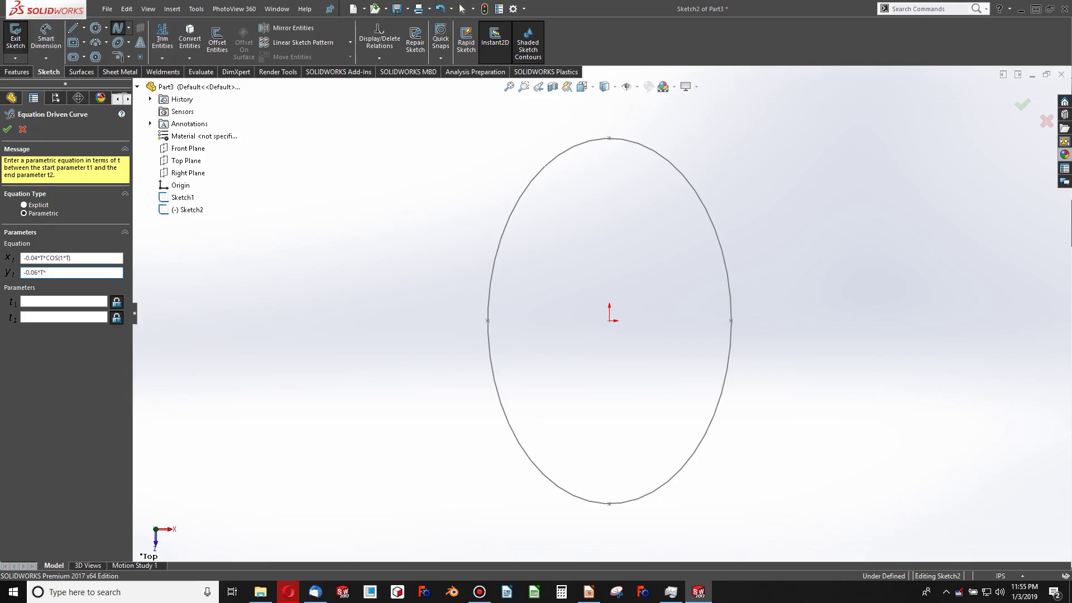
text(SIN(1*T)
Set the curve's parameter range from t1 = 0 to t2 = 50.
click(91, 300)
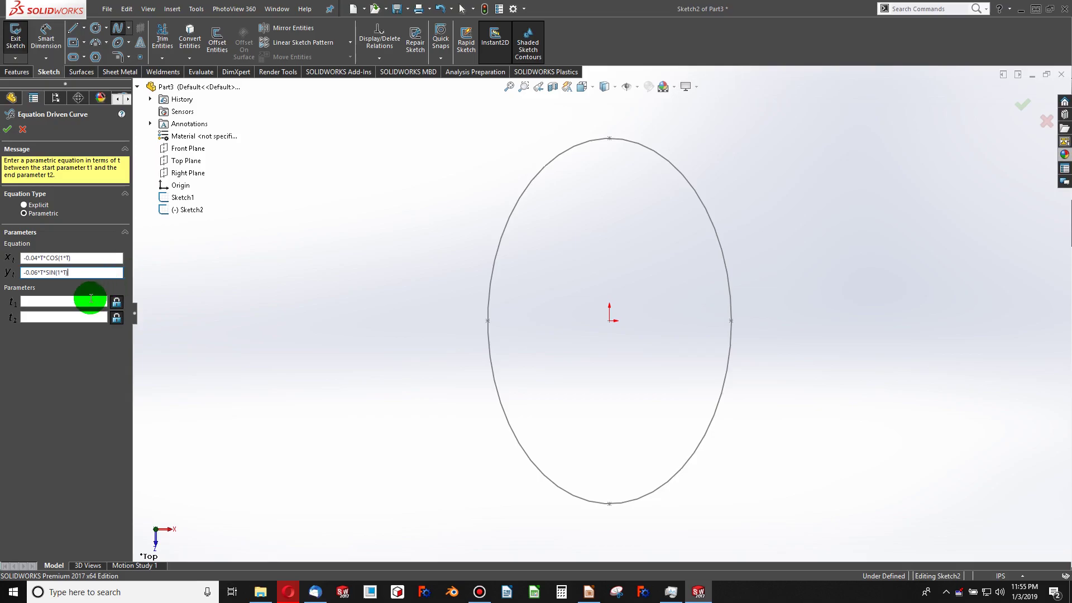
text(0)
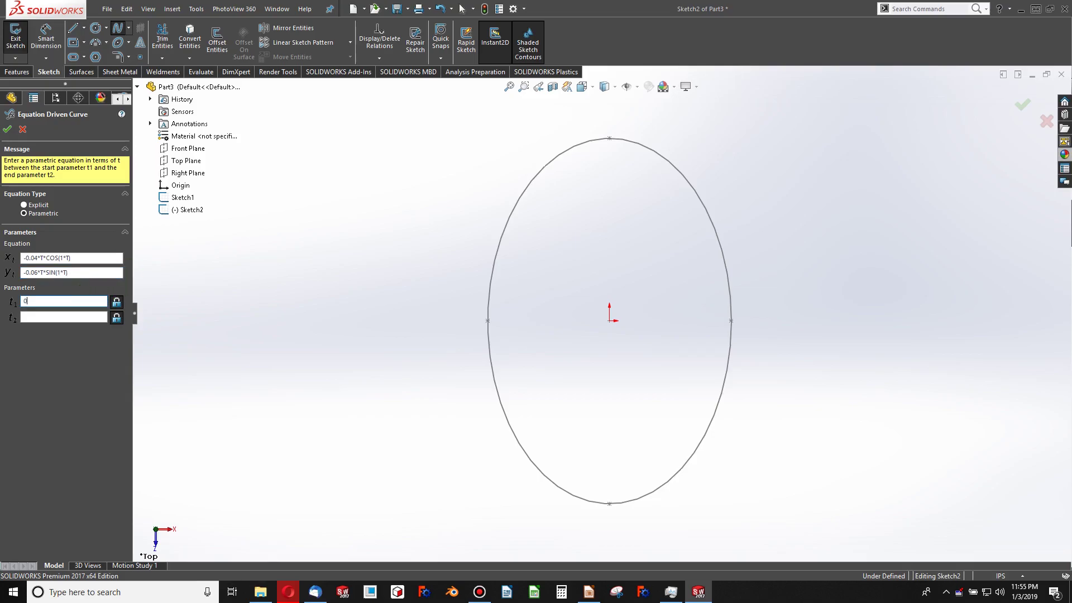
key(Tab)
text(50)
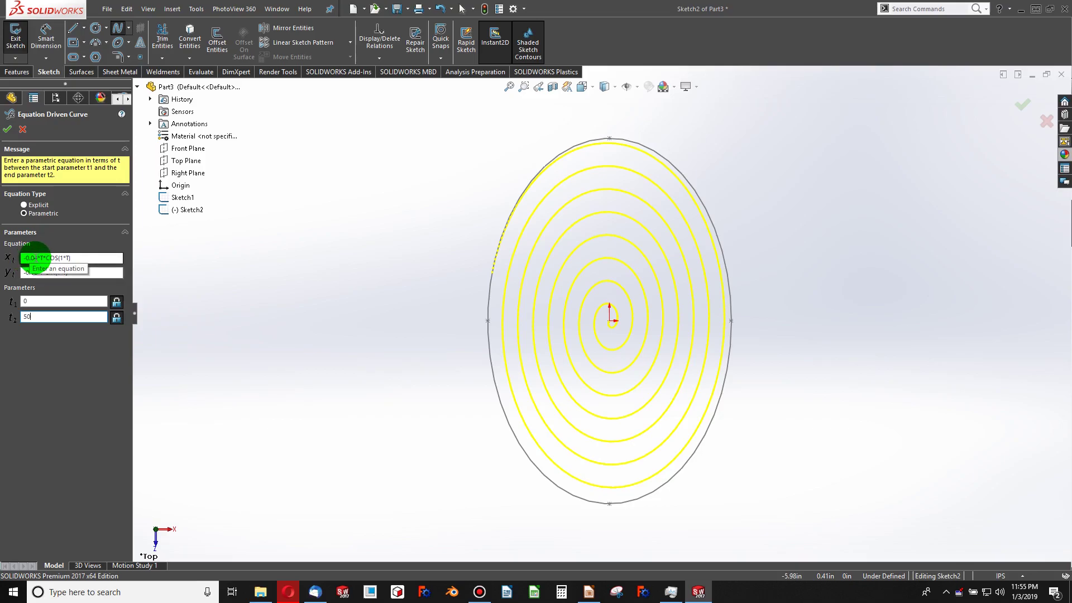
Try -0.06 and -0.02 as the coefficient in the curve's x equation, and return it to -0.04.
mouse_move(37, 258)
mouse_down()
mouse_move(17, 259)
mouse_move(21, 272)
mouse_up()
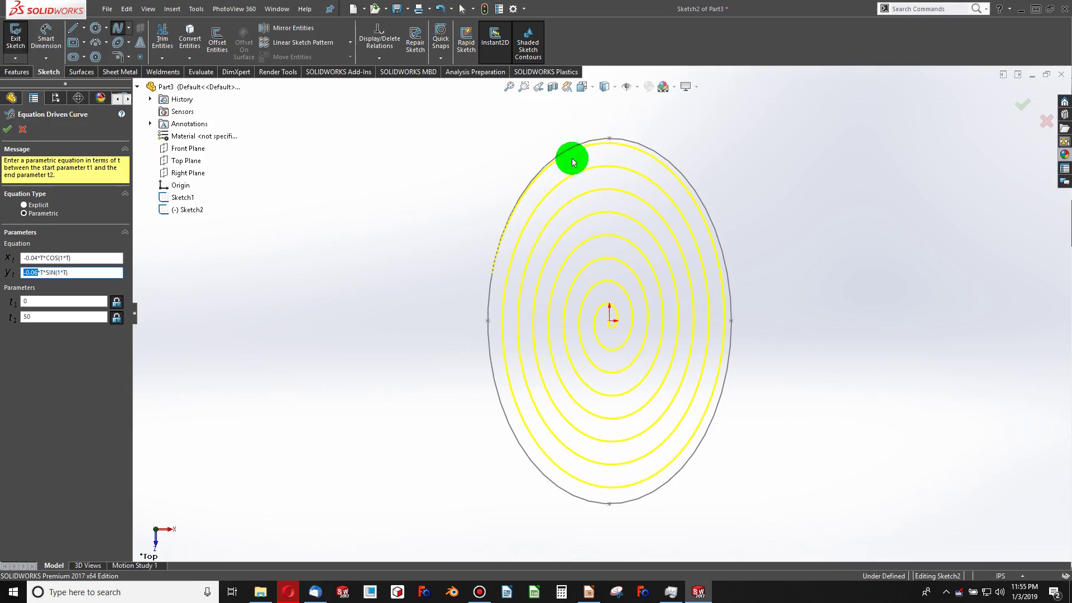
click(34, 254)
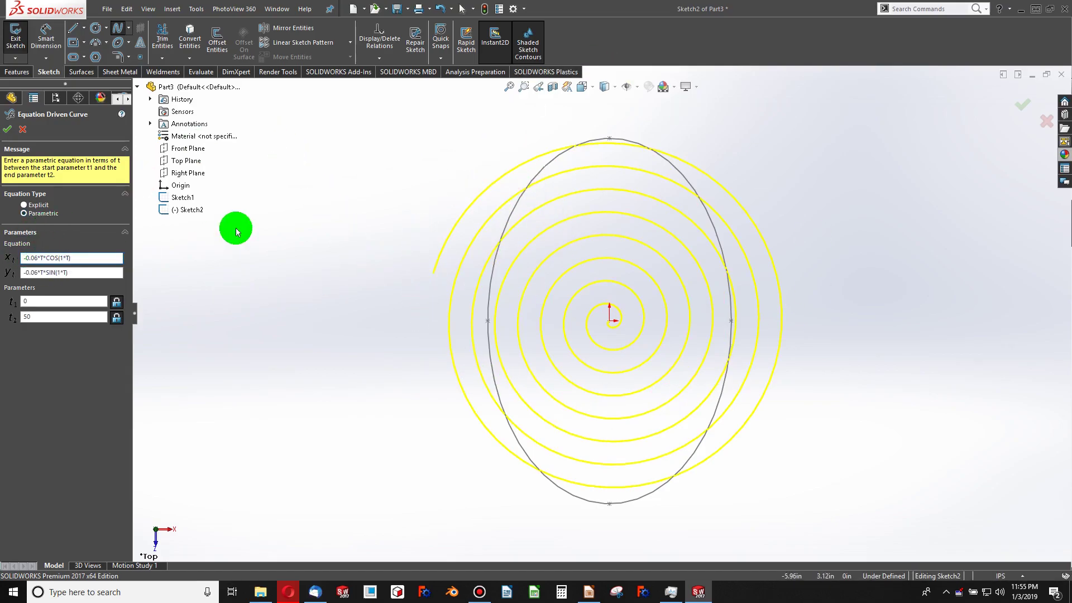
text(2)
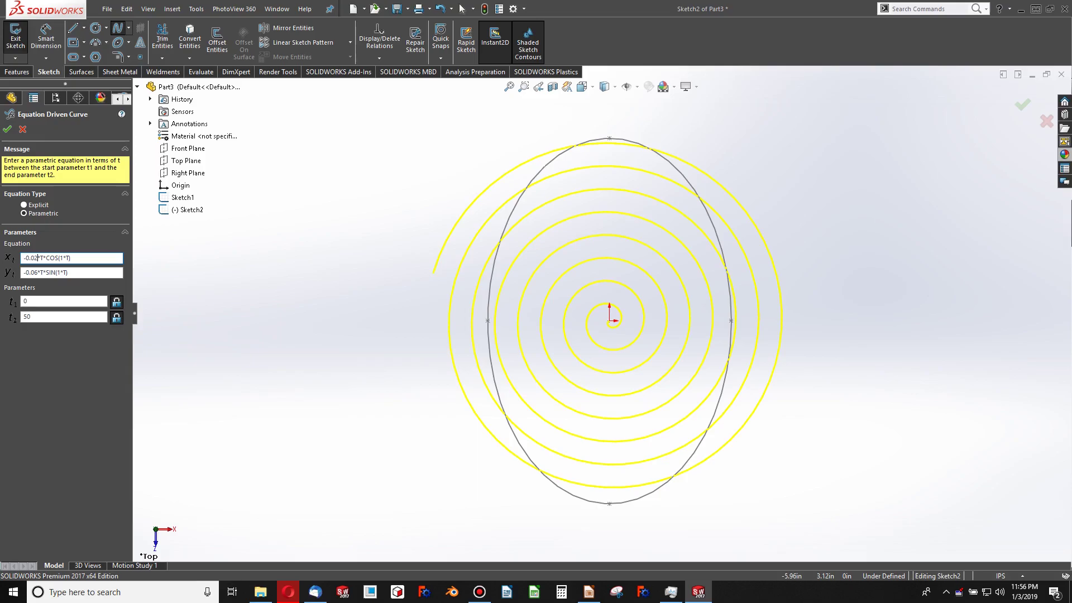
click(516, 307)
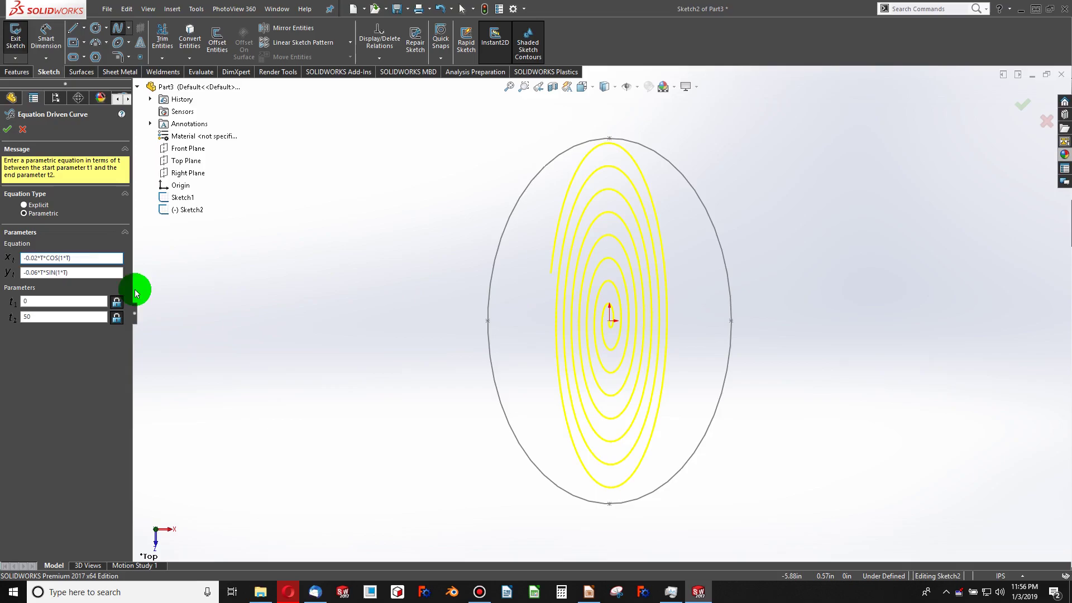
key(BackSpace)
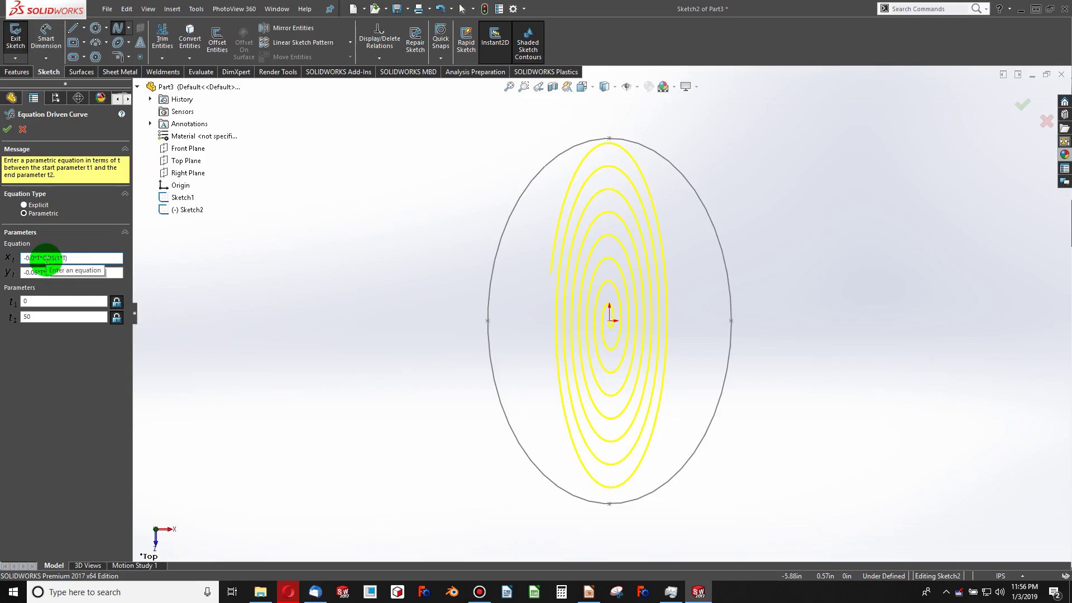
text(6)
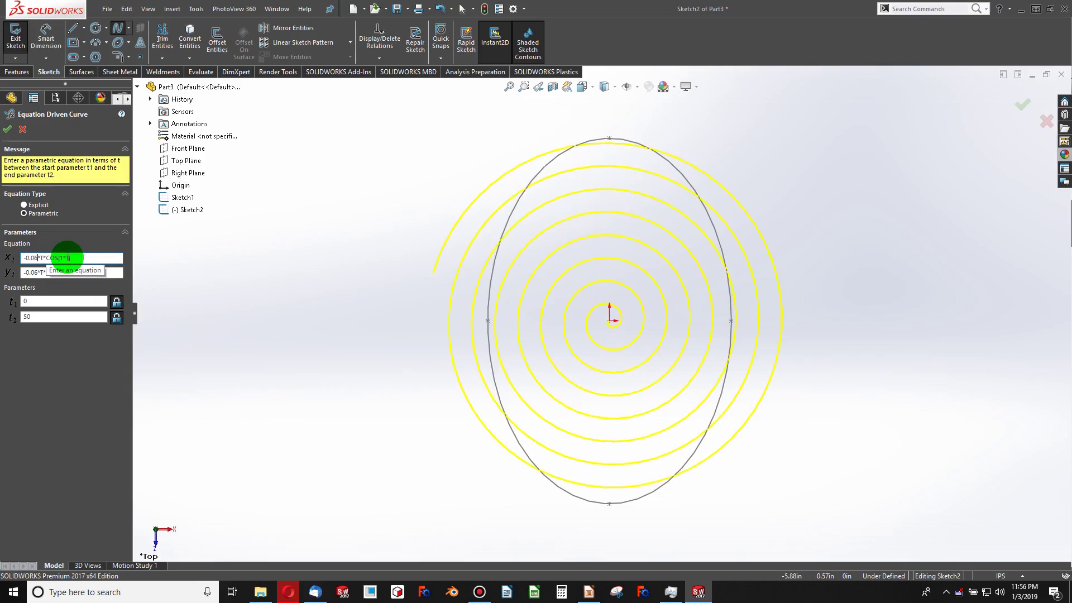
text(4)
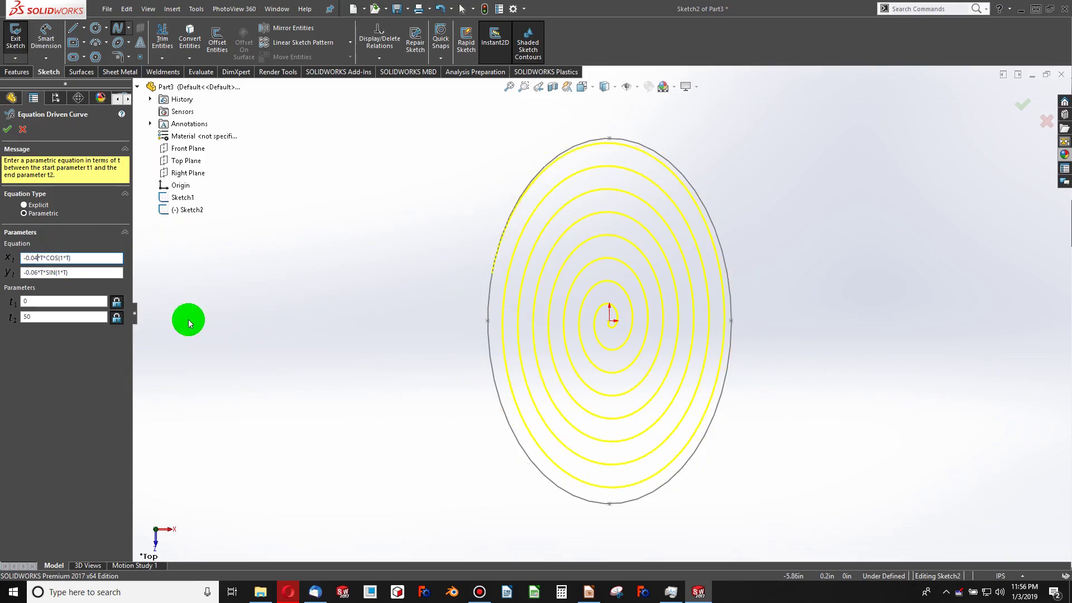
Try -0.04 as the coefficient in the curve's y equation, and return it to -0.06.
click(34, 272)
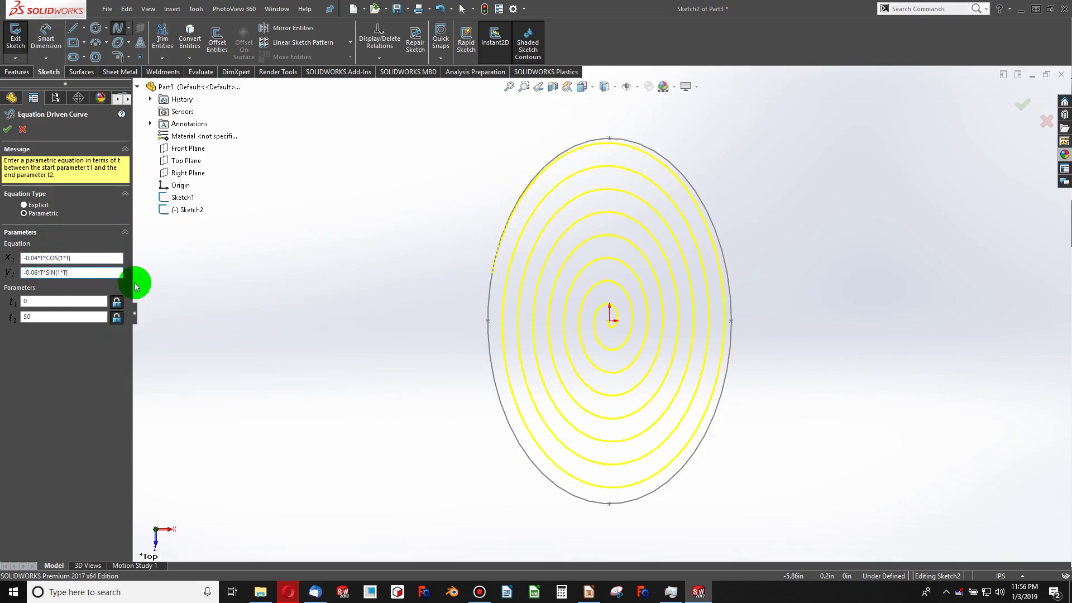
text(4)
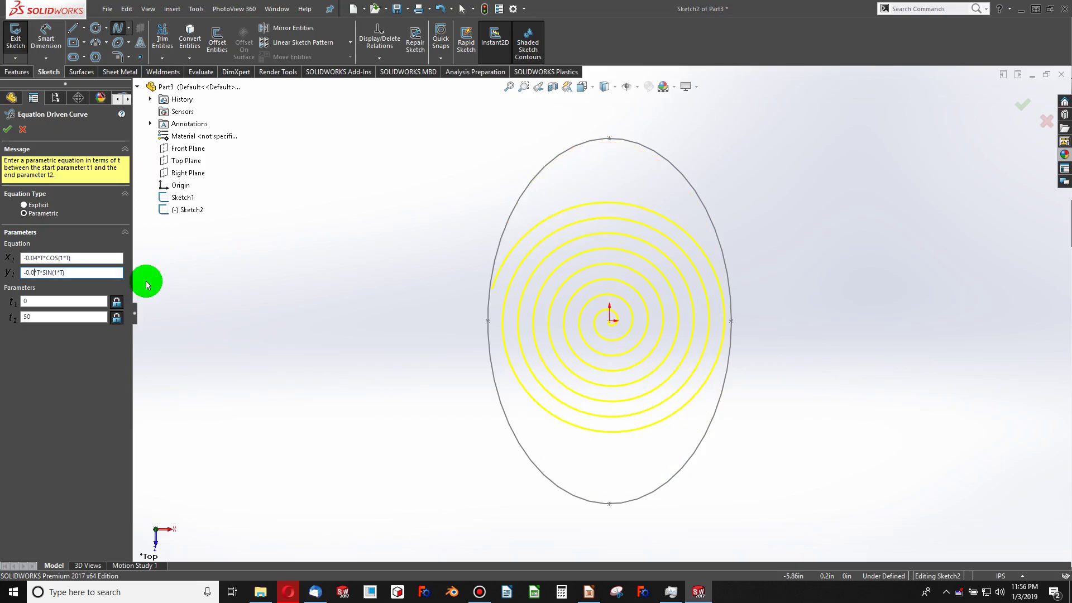
text(6)
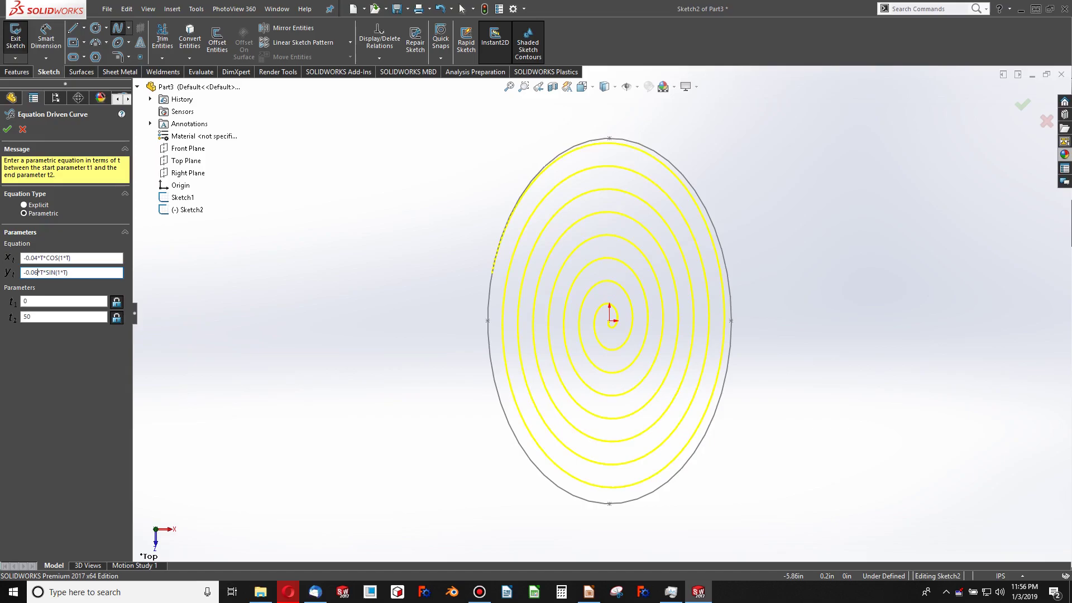
Try a multiplier of 2 on T inside the COS and SIN terms of both equations, and return both to 1.
click(62, 258)
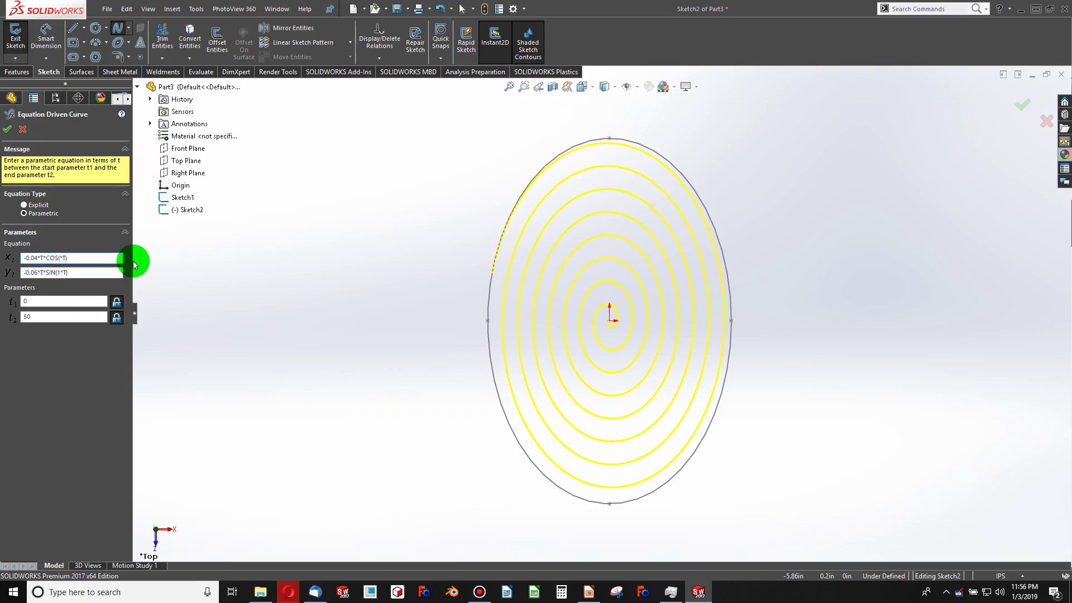
text(2)
click(56, 273)
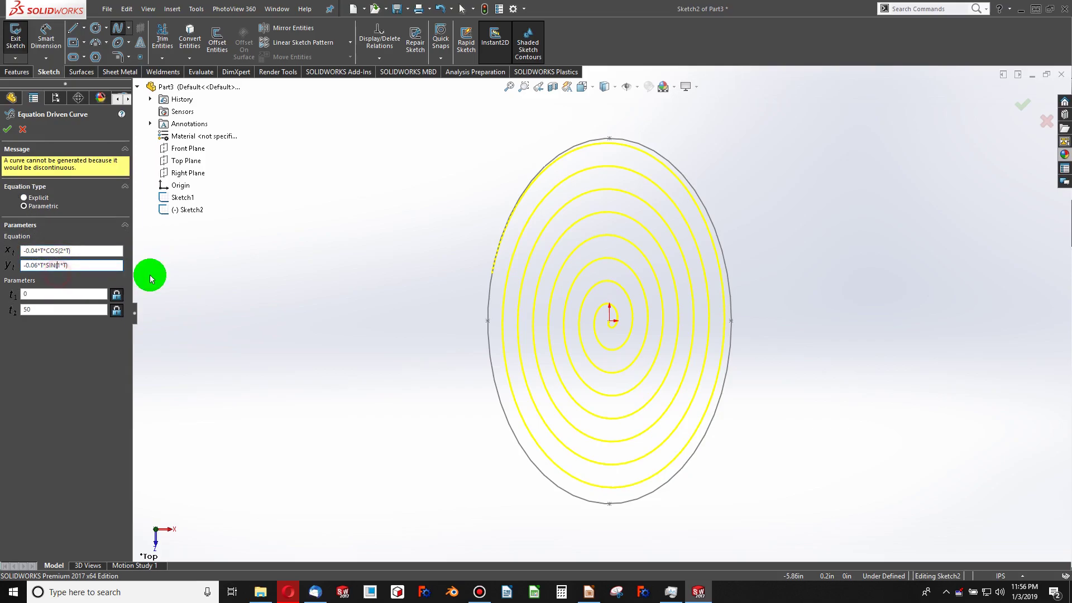
text(2)
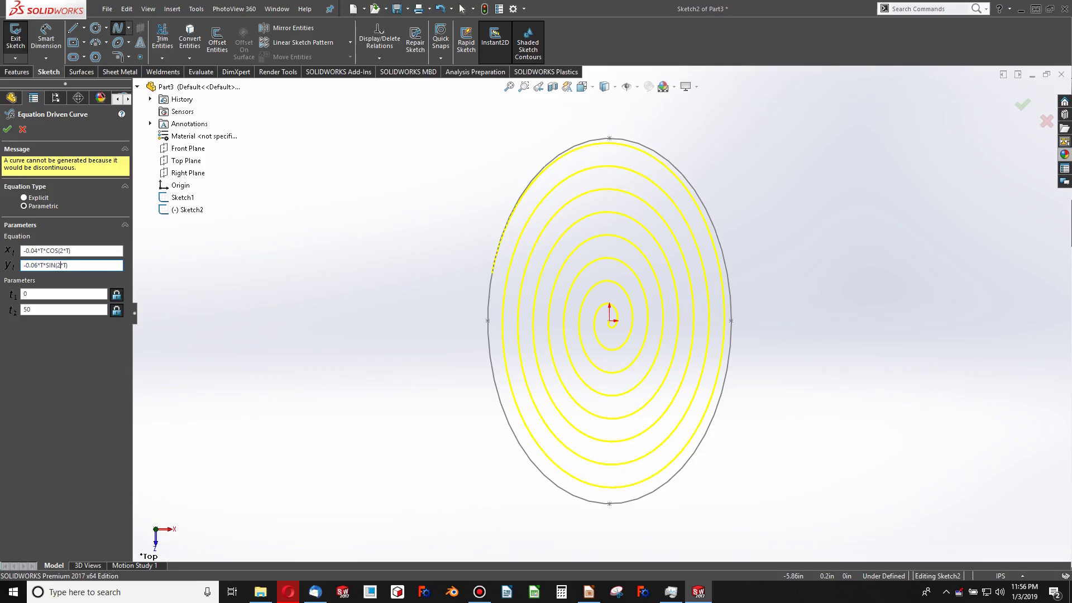
click(150, 276)
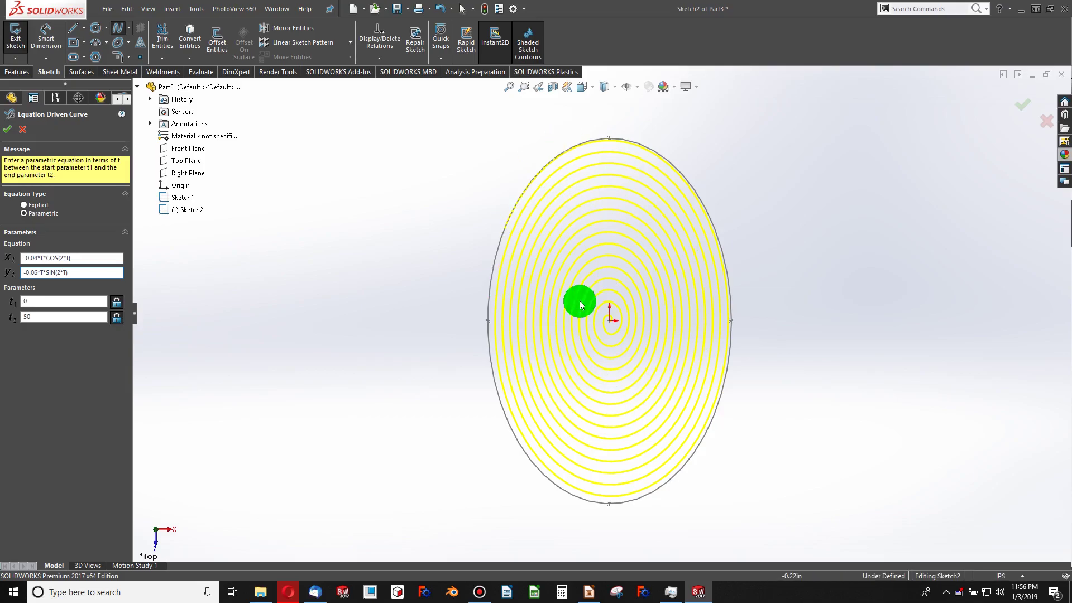
click(59, 258)
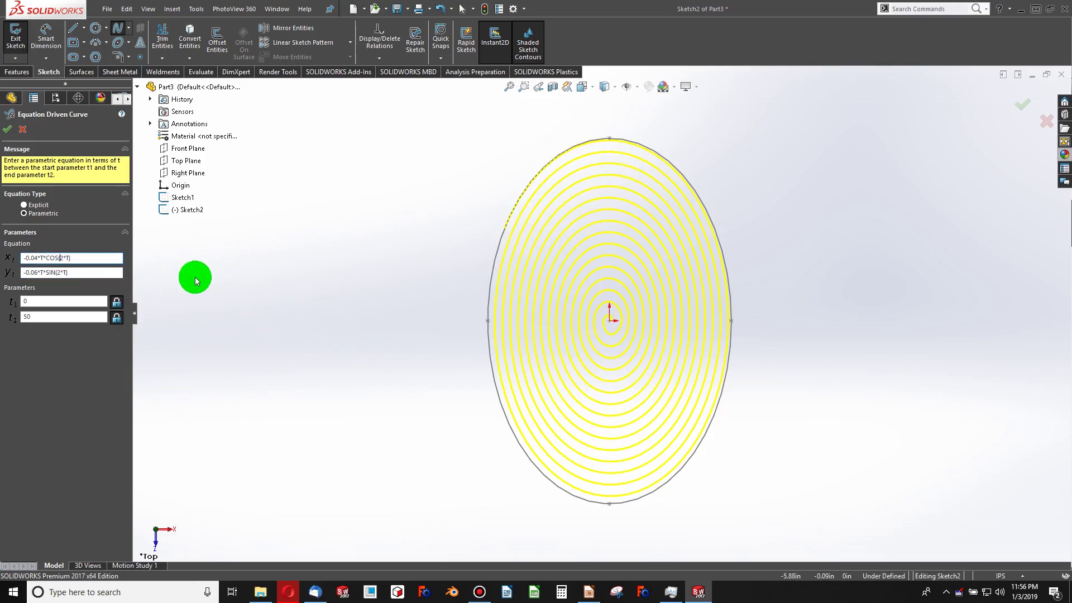
text(1)
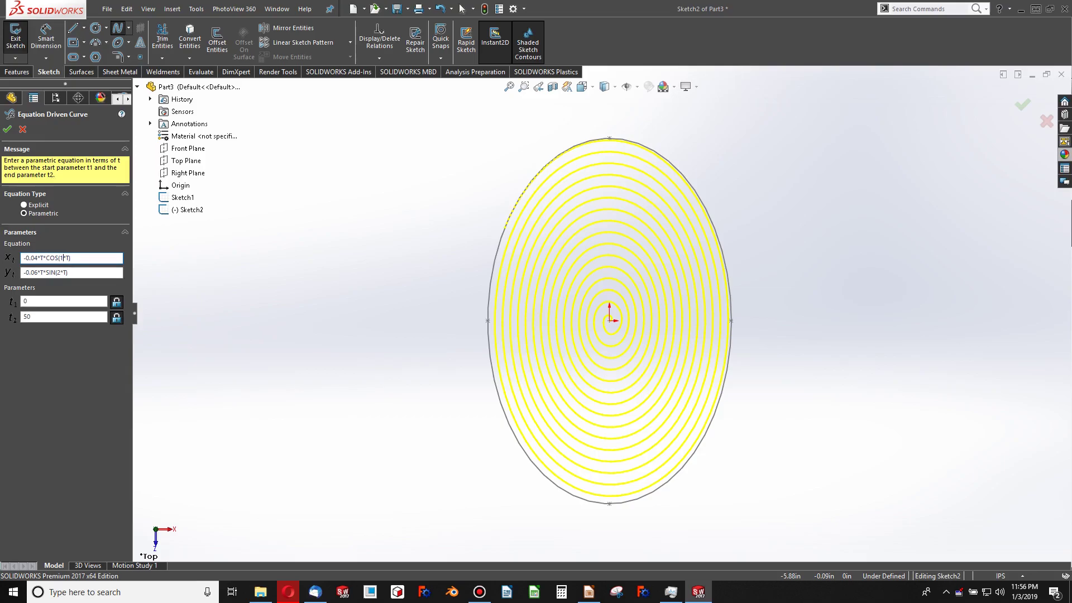
click(56, 265)
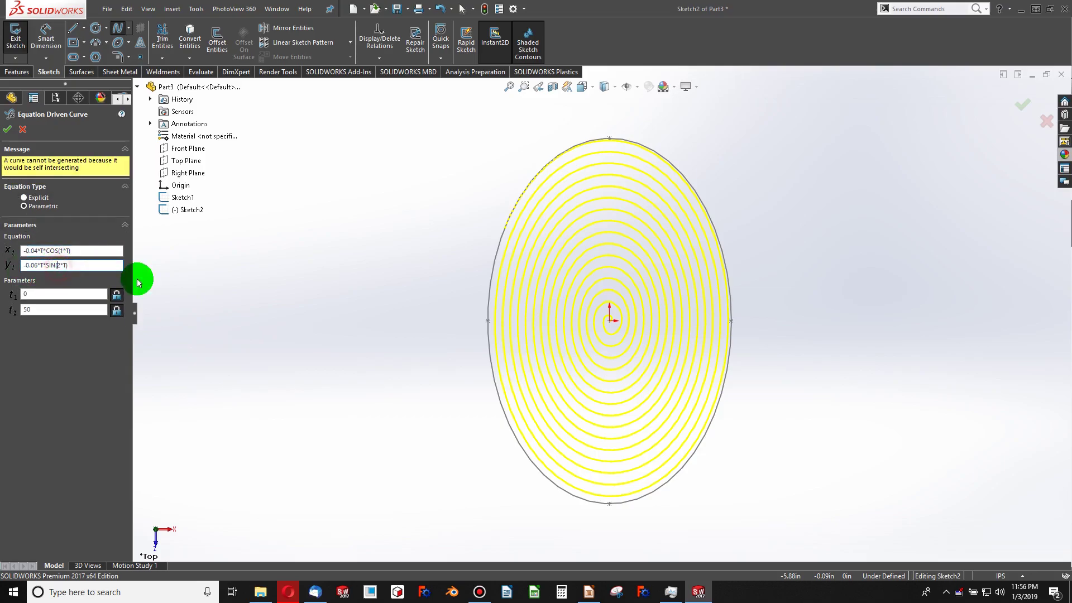
text(1*)
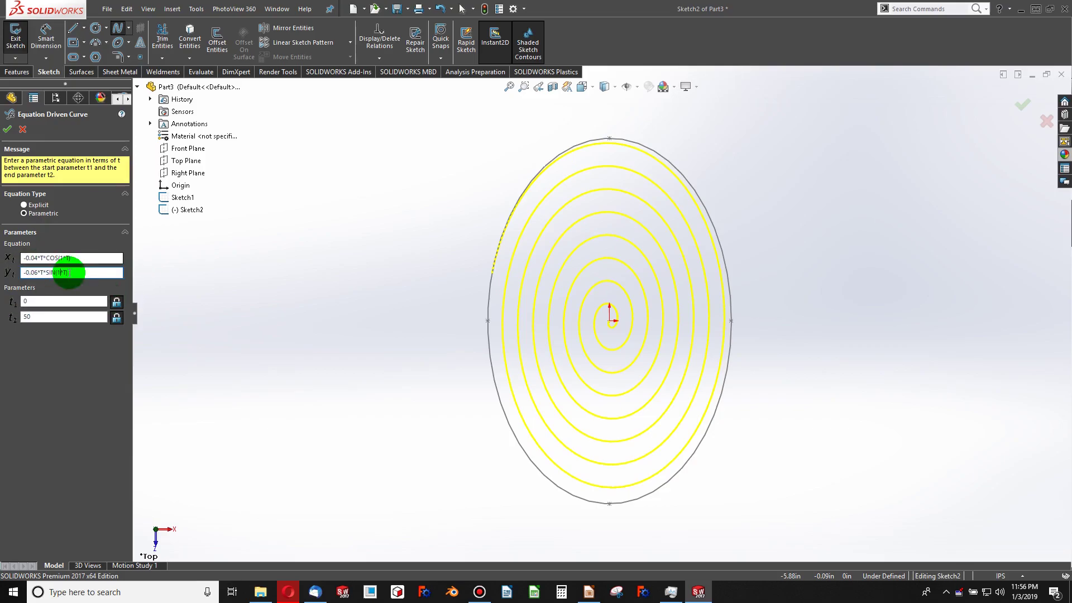
Try offsetting the spiral by adding +1 to the x and y equations, and remove the offsets again.
click(117, 258)
text(+)
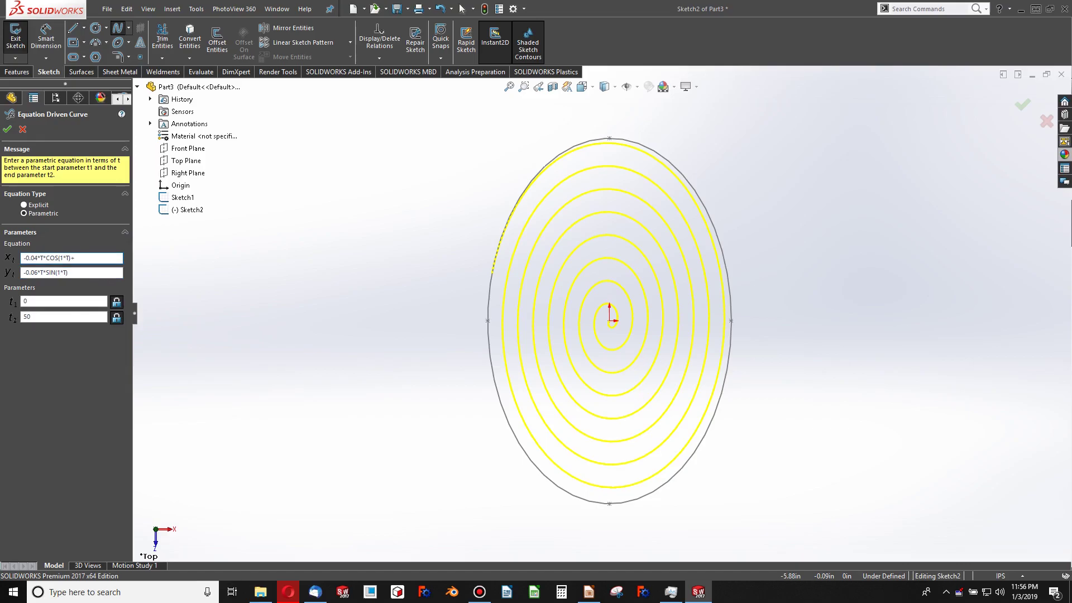
text(1)
click(126, 257)
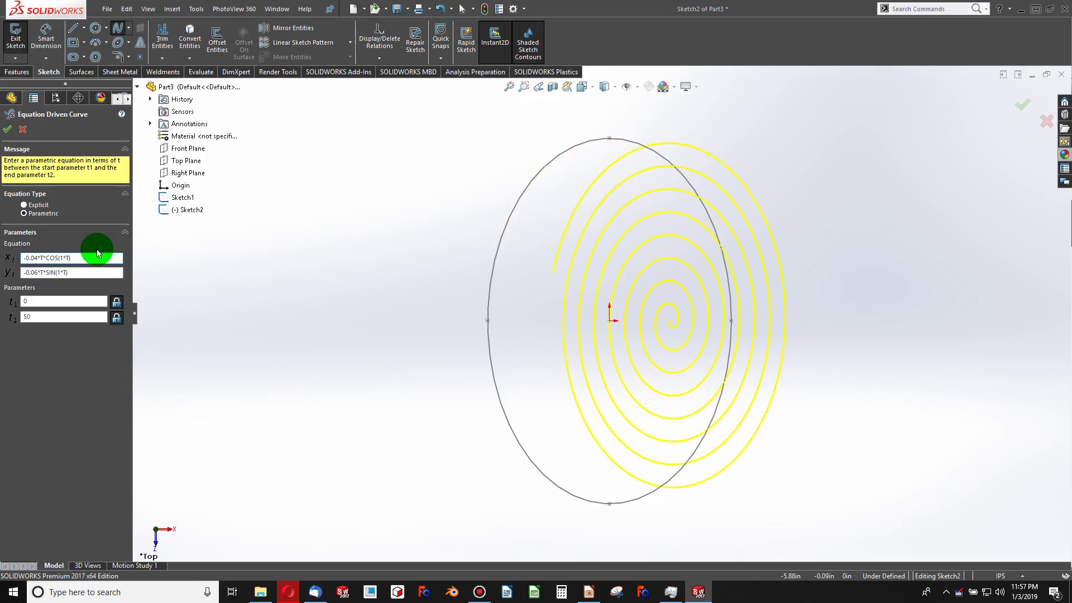
click(89, 274)
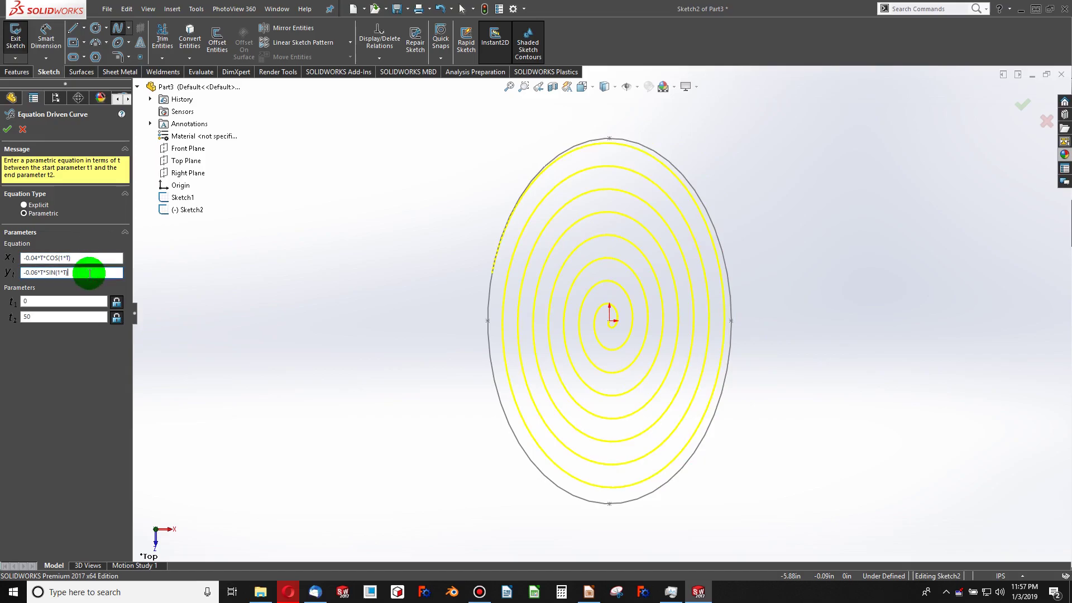
text(+1)
click(87, 261)
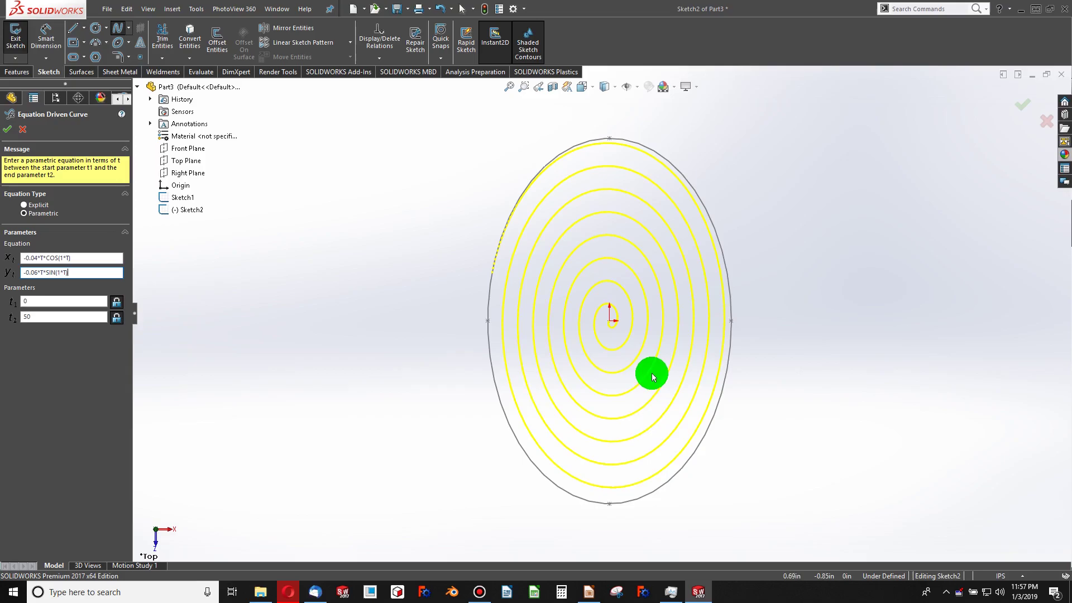
Set the curve's end parameter t2 to 49 and accept the equation-driven spiral.
click(67, 316)
key(ctrl+a)
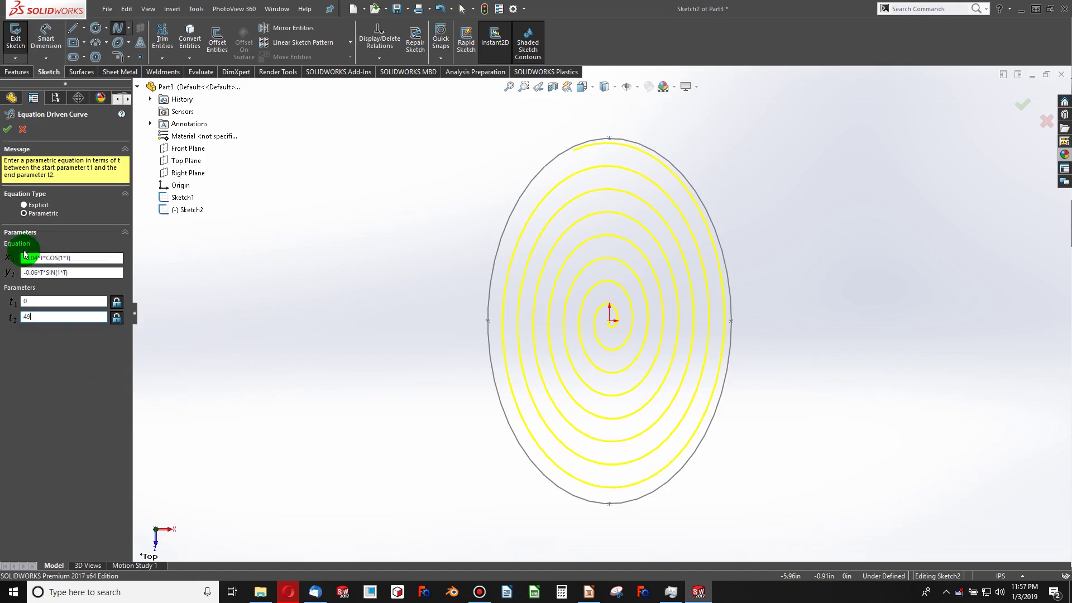
click(7, 129)
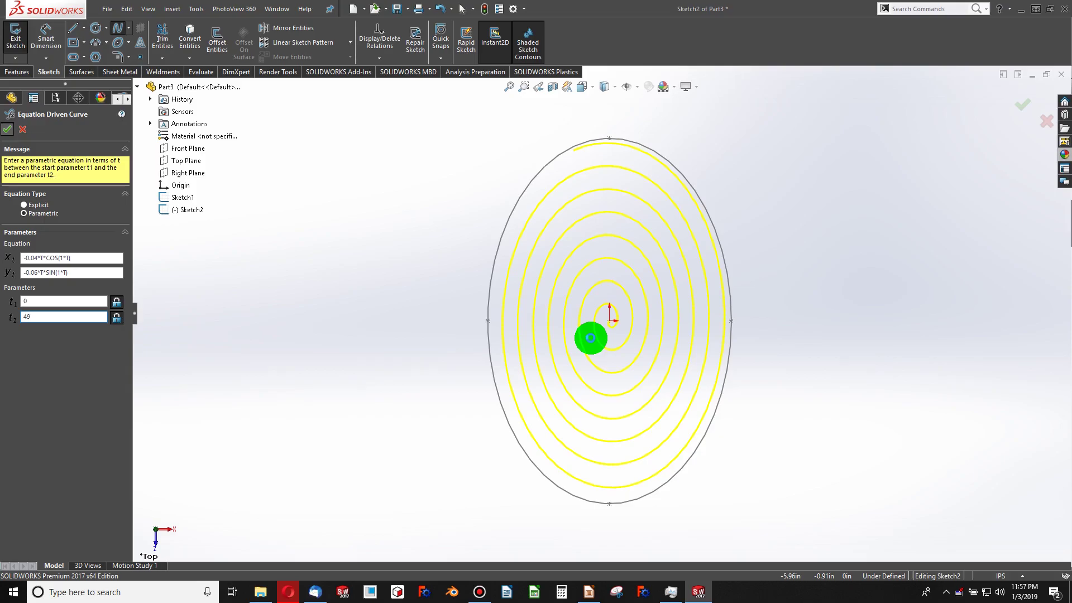
key(Return)
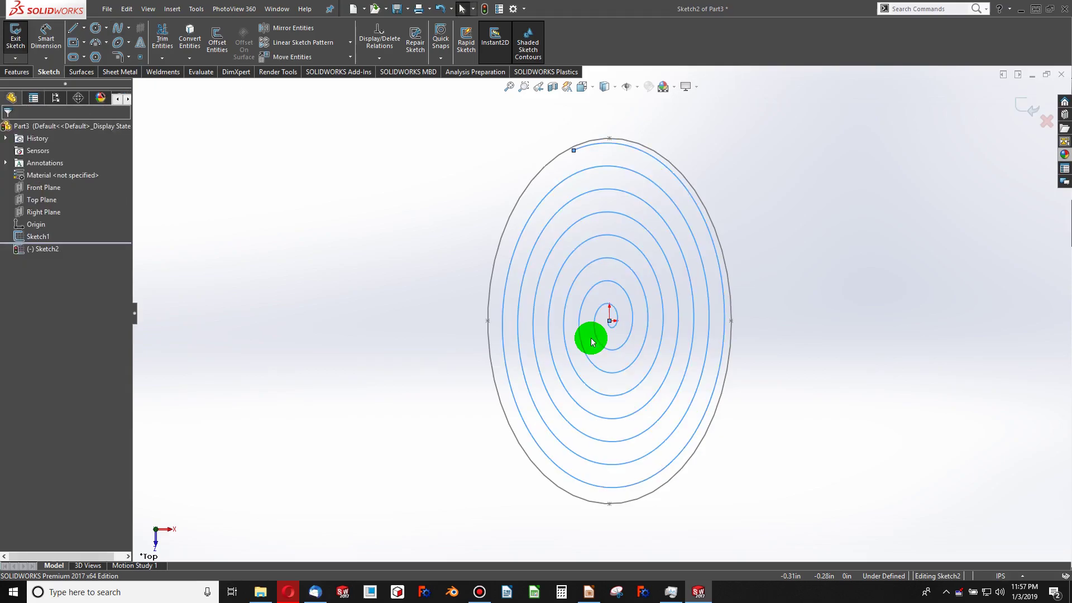
Close the spiral sketch and start a new sketch on the Front Plane.
mouse_move(592, 342)
middle_down()
mouse_move(577, 328)
mouse_move(536, 333)
mouse_move(555, 225)
mouse_move(530, 261)
mouse_move(313, 213)
middle_up()
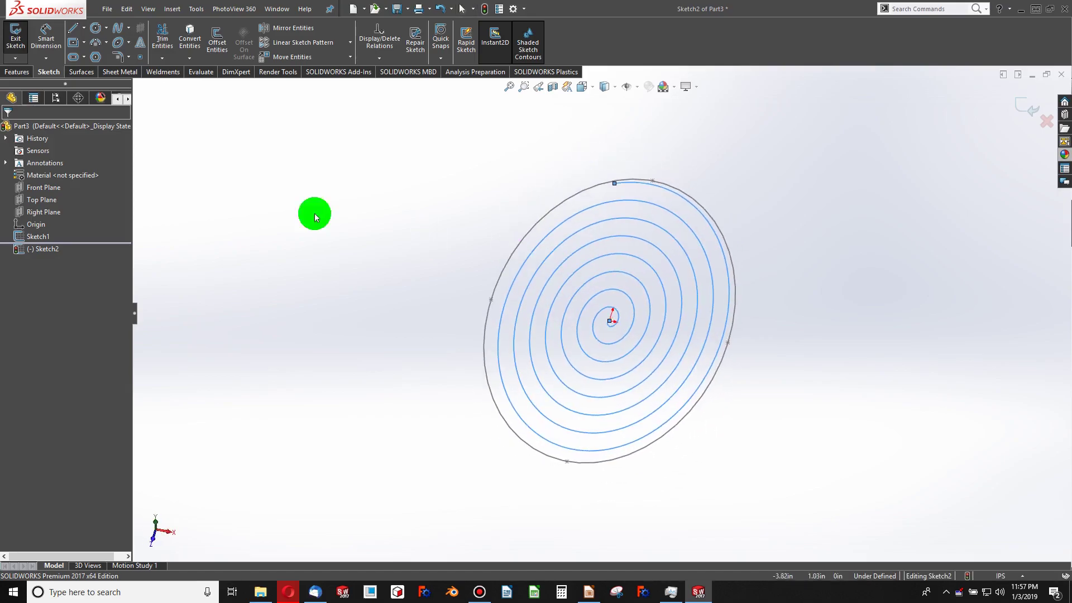
click(46, 189)
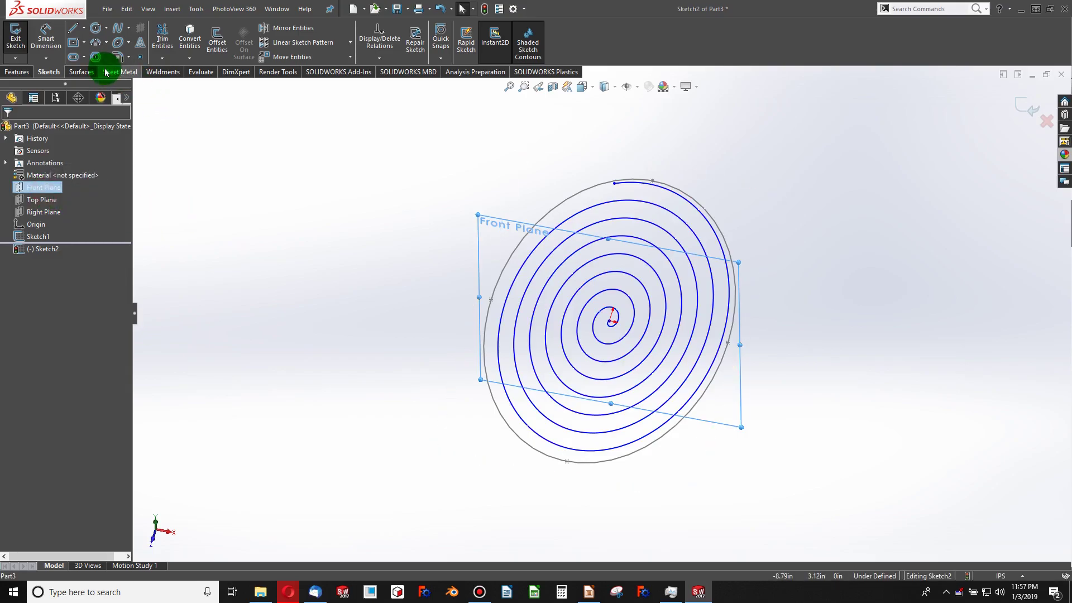
click(27, 72)
click(51, 72)
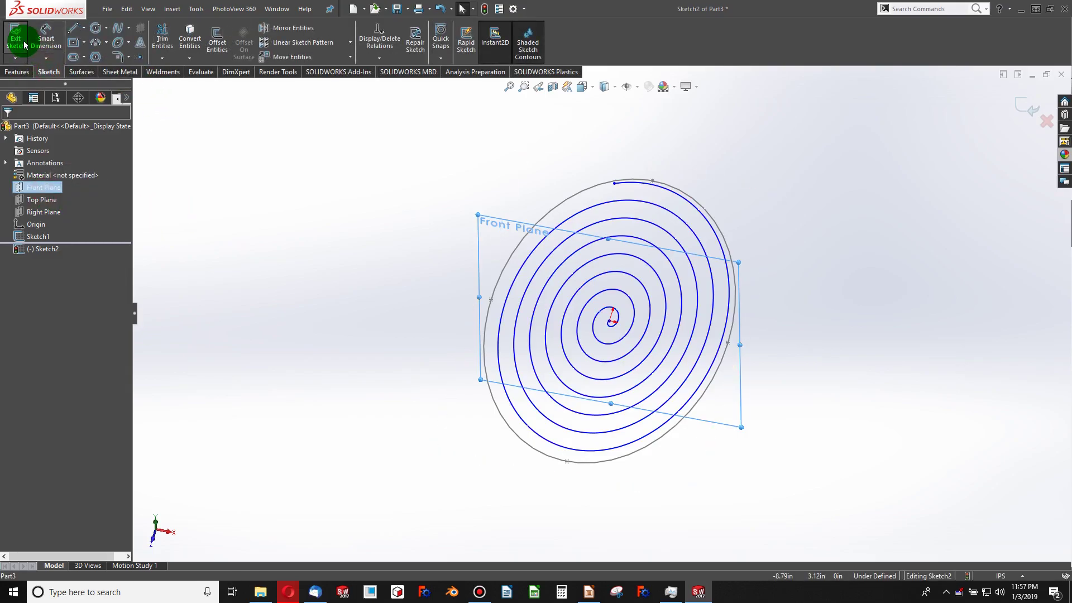
click(19, 46)
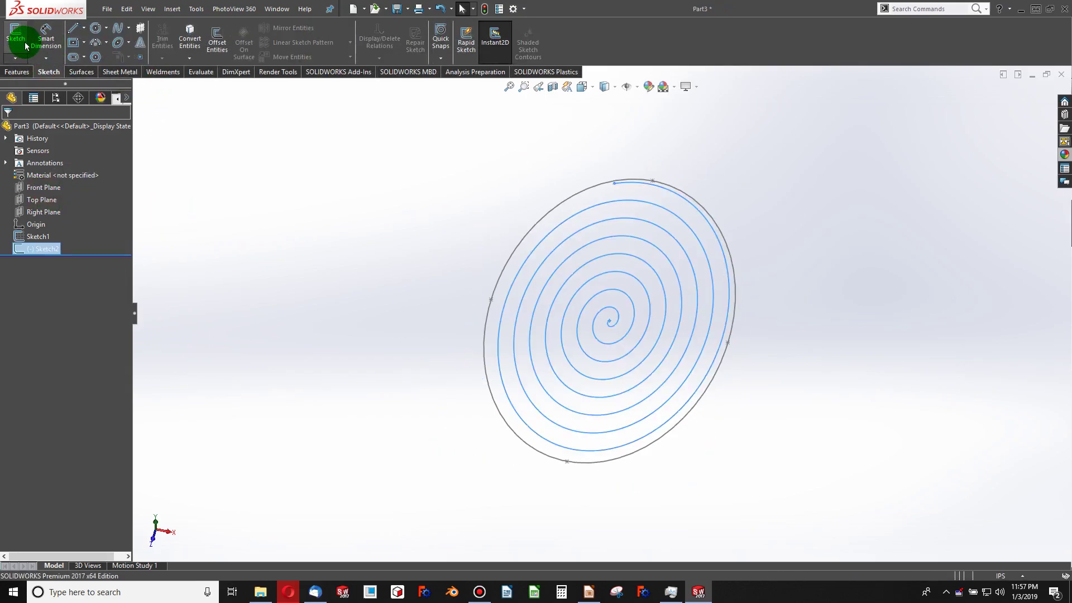
click(19, 42)
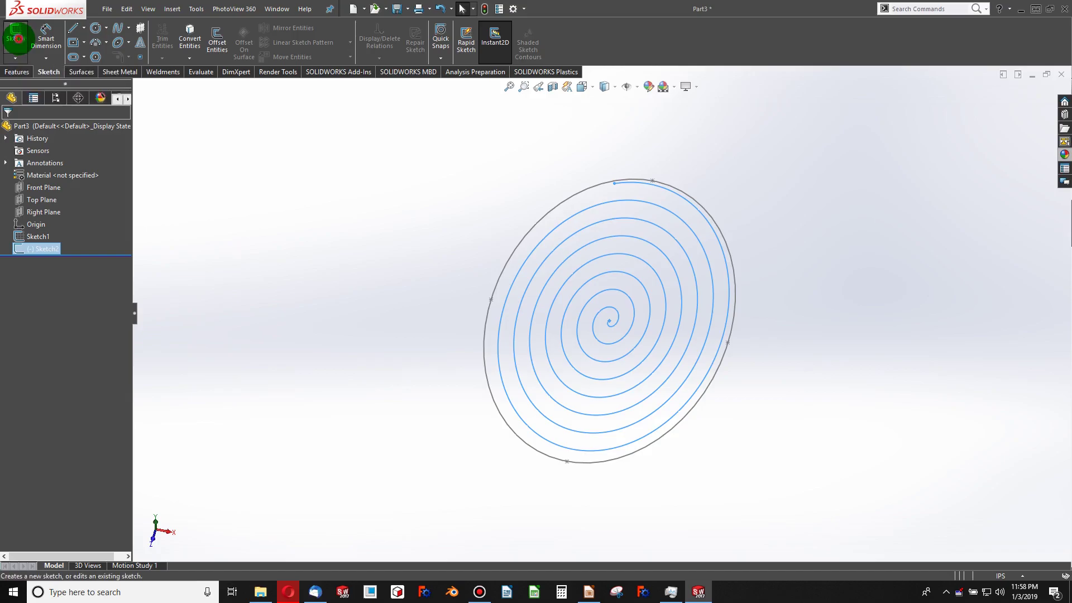
click(45, 189)
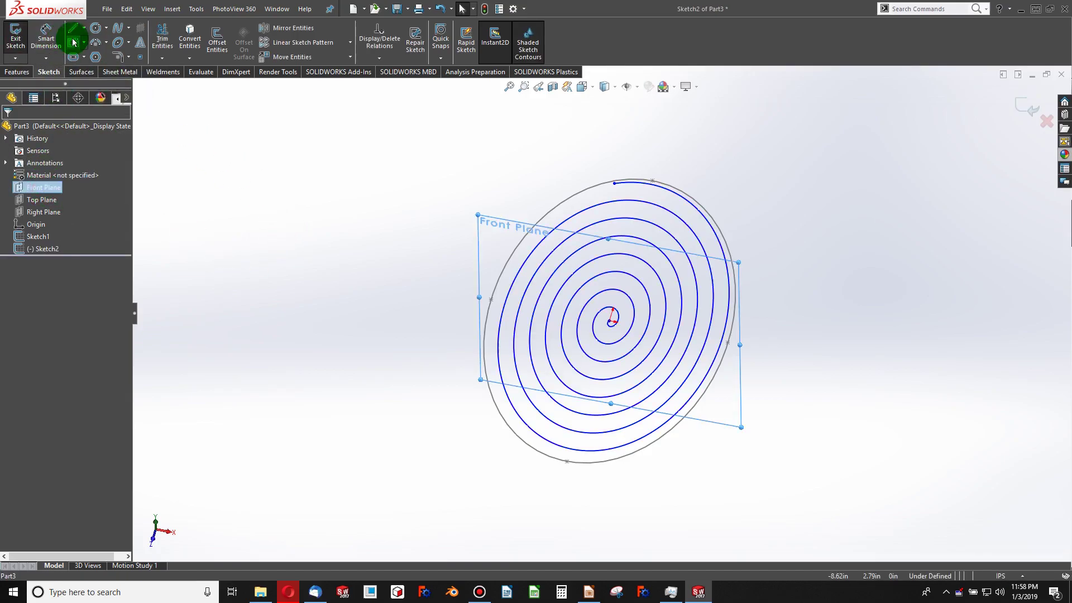
click(96, 48)
click(505, 301)
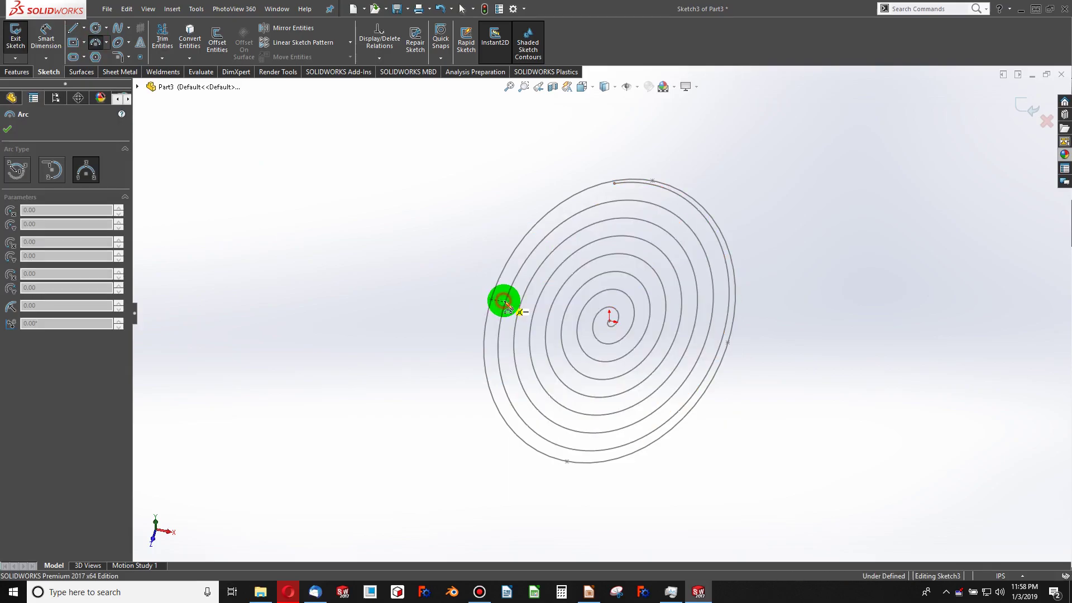
key(Escape)
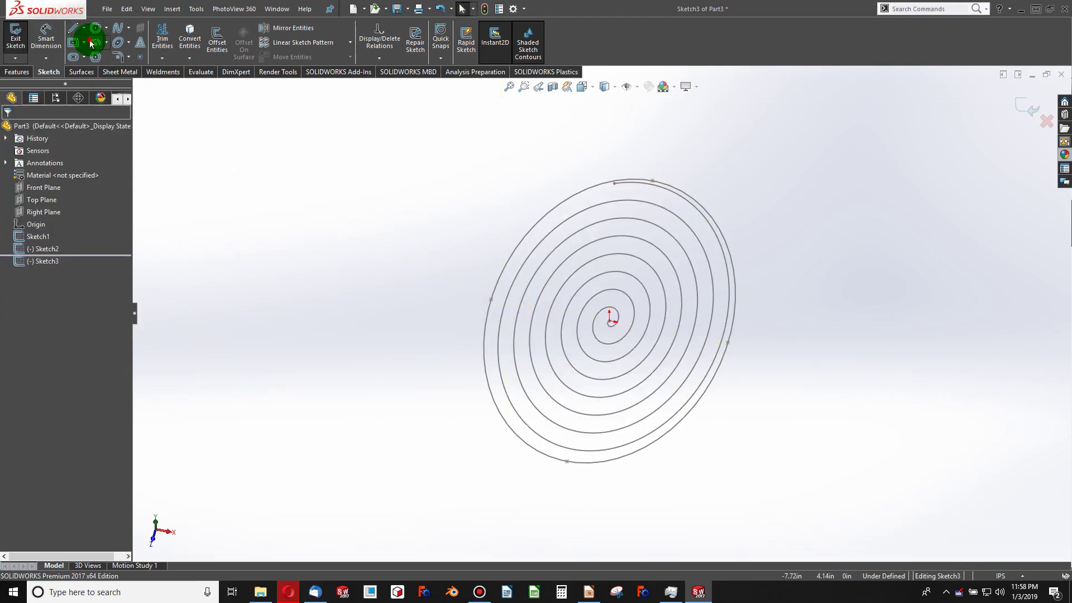
Draw a three-point arc with a radius of about 3.3 in, bulging upward between the ellipse's minor-axis end points.
click(95, 41)
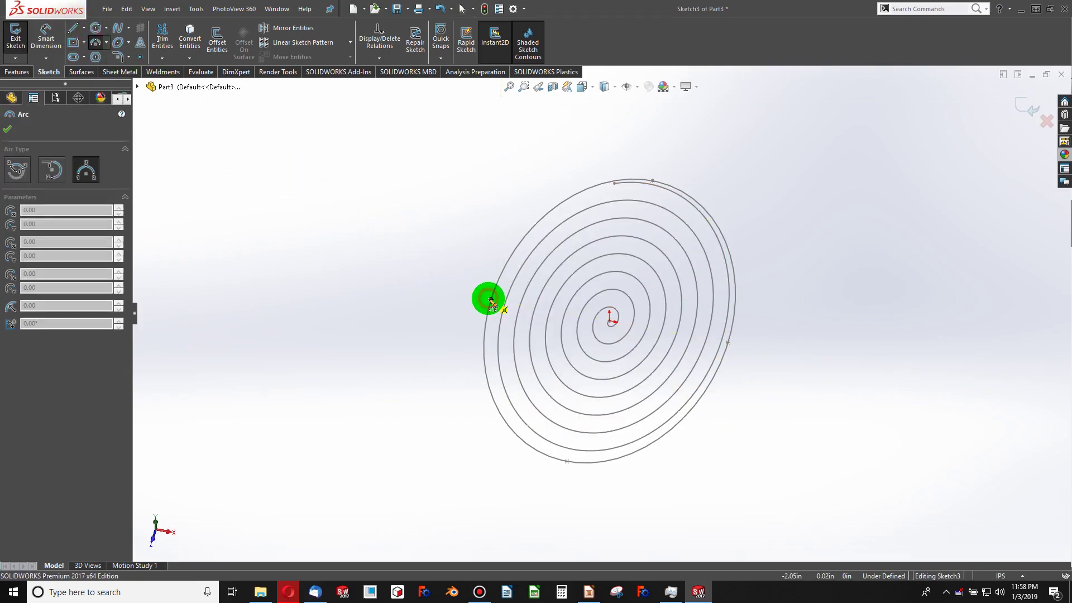
click(491, 300)
click(727, 342)
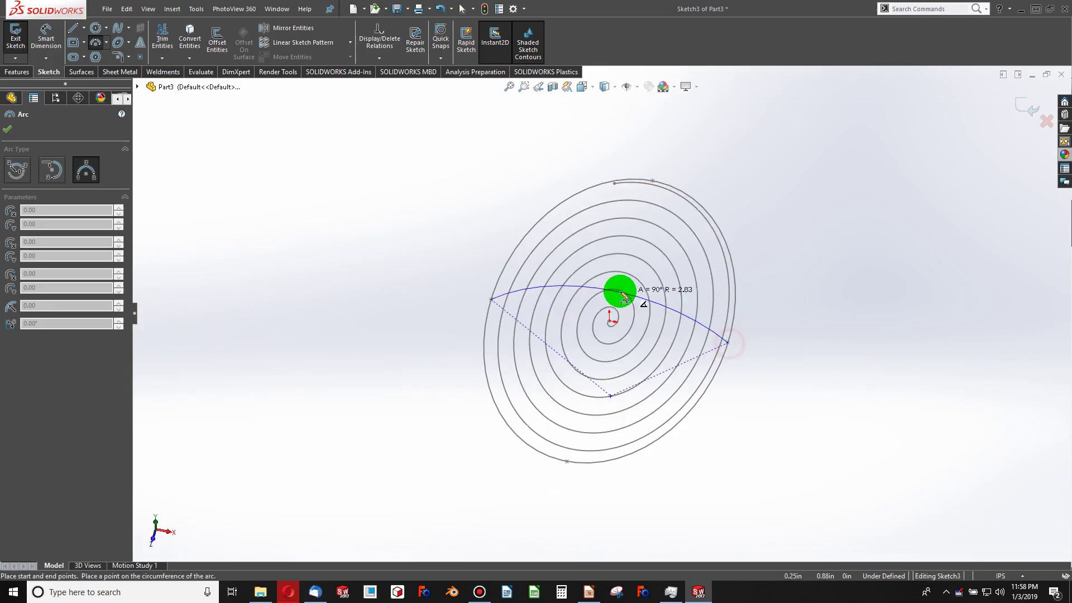
click(575, 291)
key(Escape)
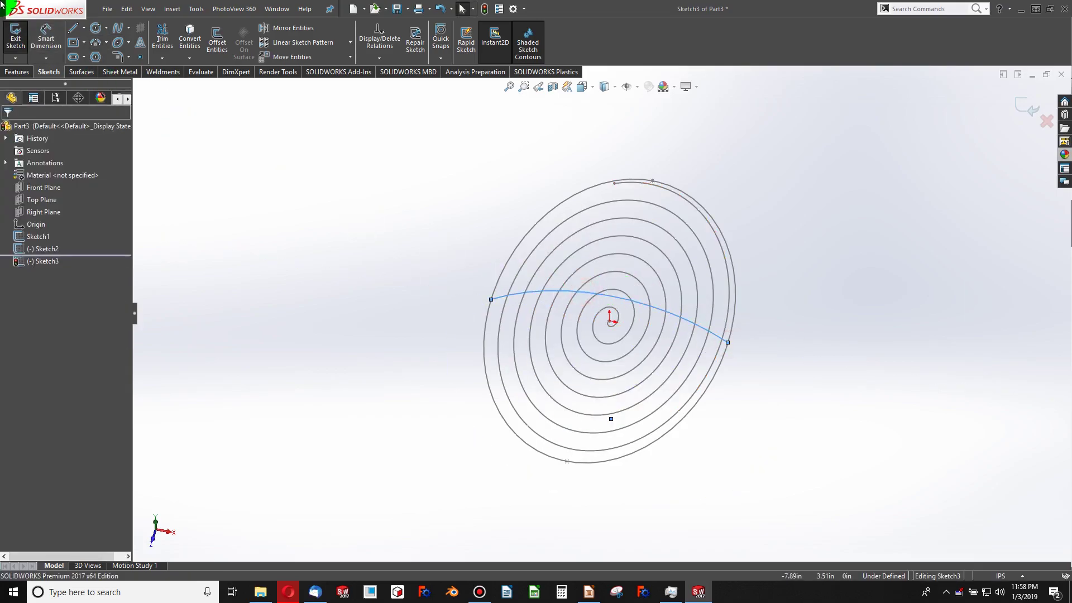
Dimension the arc's radius to 3 in and close the sketch.
click(54, 37)
click(550, 322)
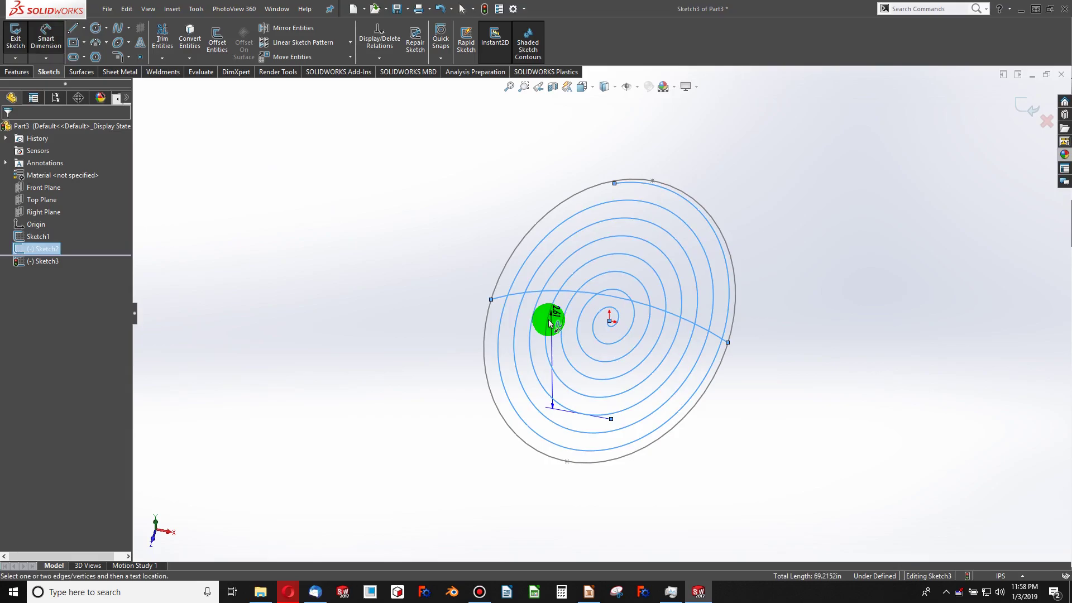
click(487, 302)
click(434, 302)
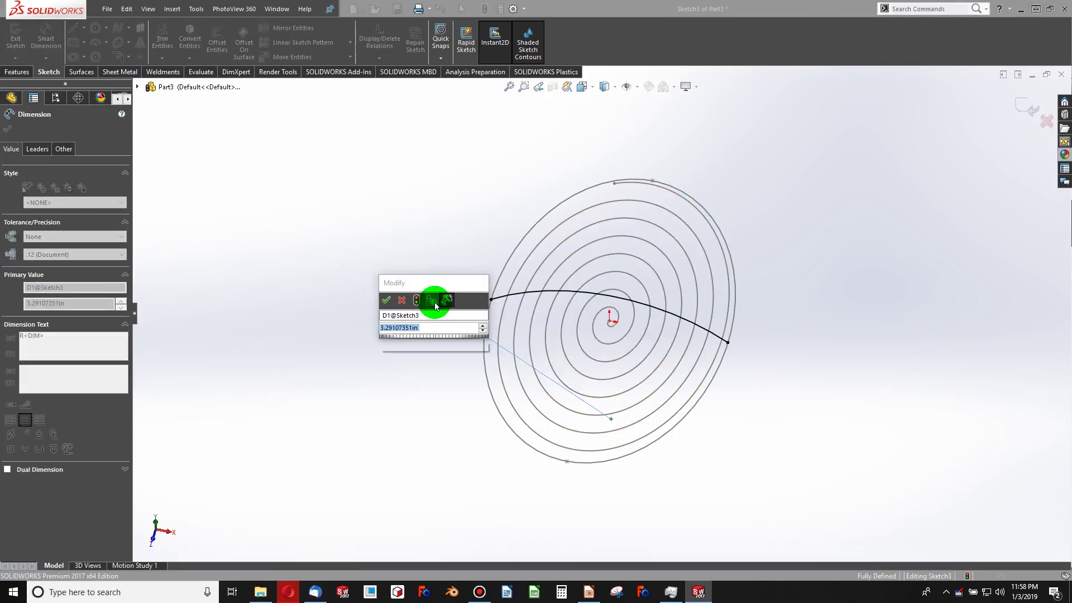
text(3)
key(Return)
mouse_move(430, 276)
middle_down()
mouse_move(356, 170)
mouse_move(404, 189)
mouse_move(407, 258)
mouse_move(371, 205)
middle_up()
click(485, 8)
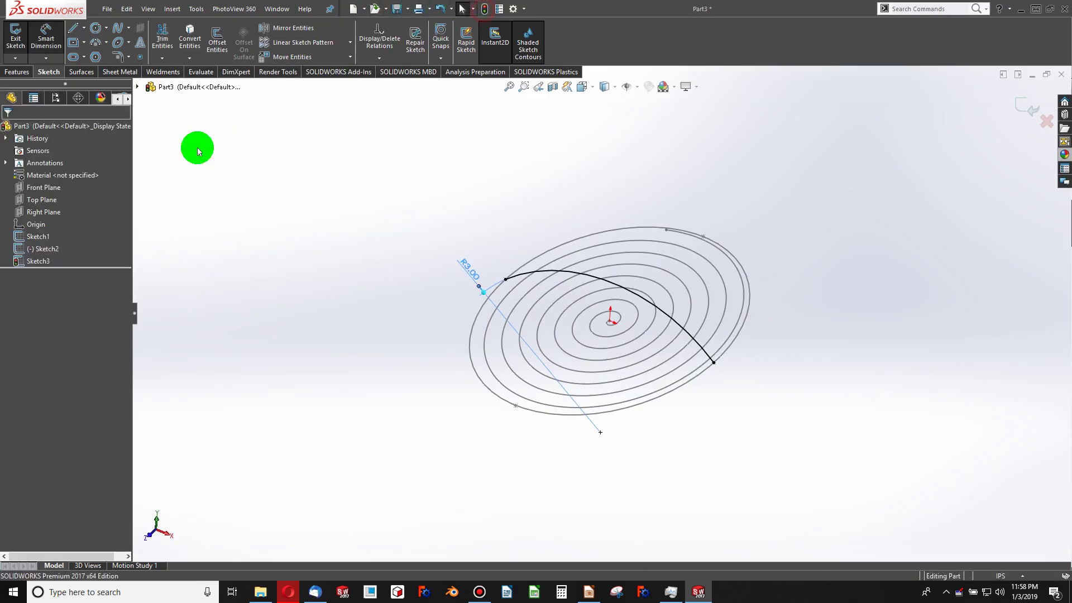
Sketch on the Right Plane a three-point arc with a radius of about 3.37 in between the ellipse's major-axis end points.
click(44, 213)
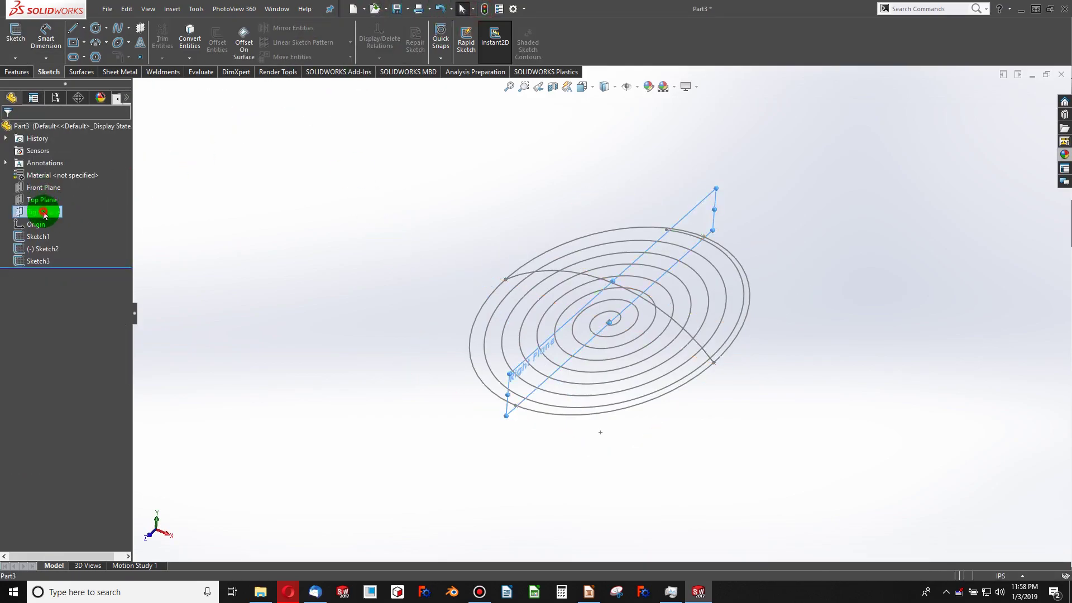
click(17, 33)
click(95, 43)
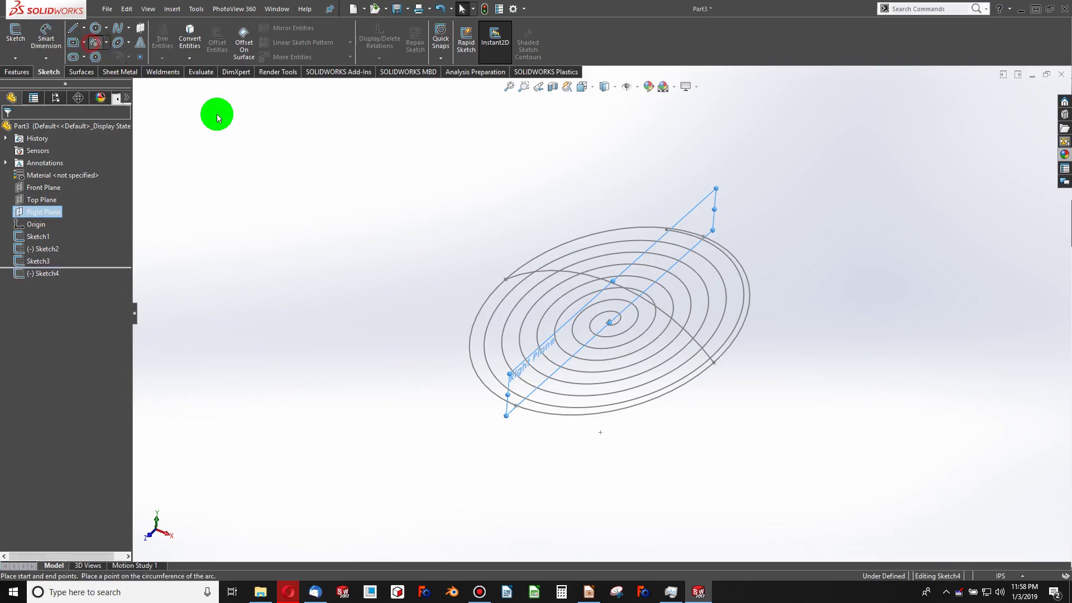
click(704, 237)
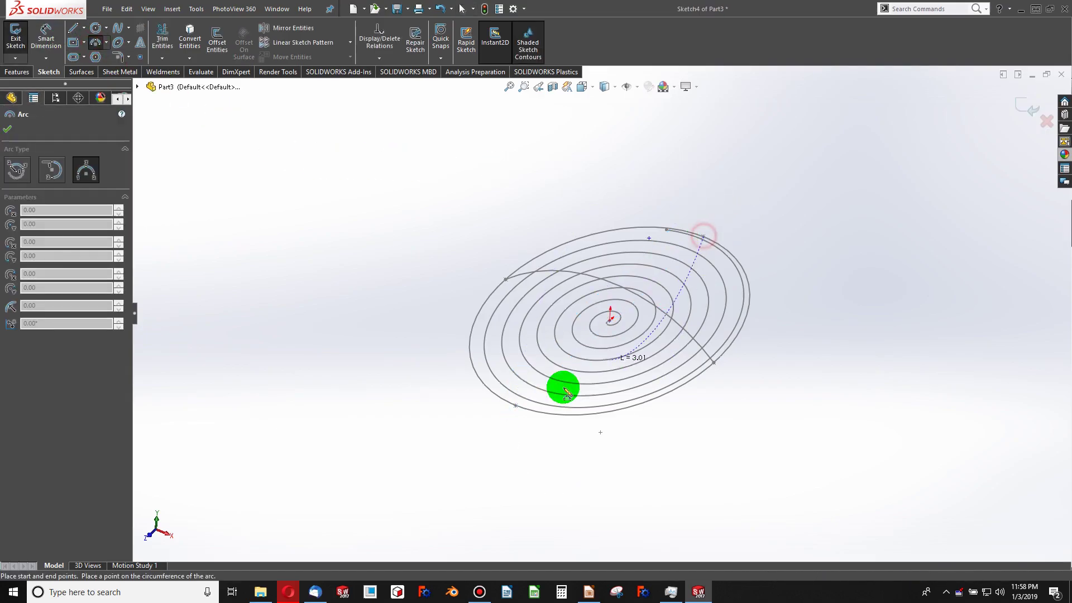
click(515, 405)
click(559, 306)
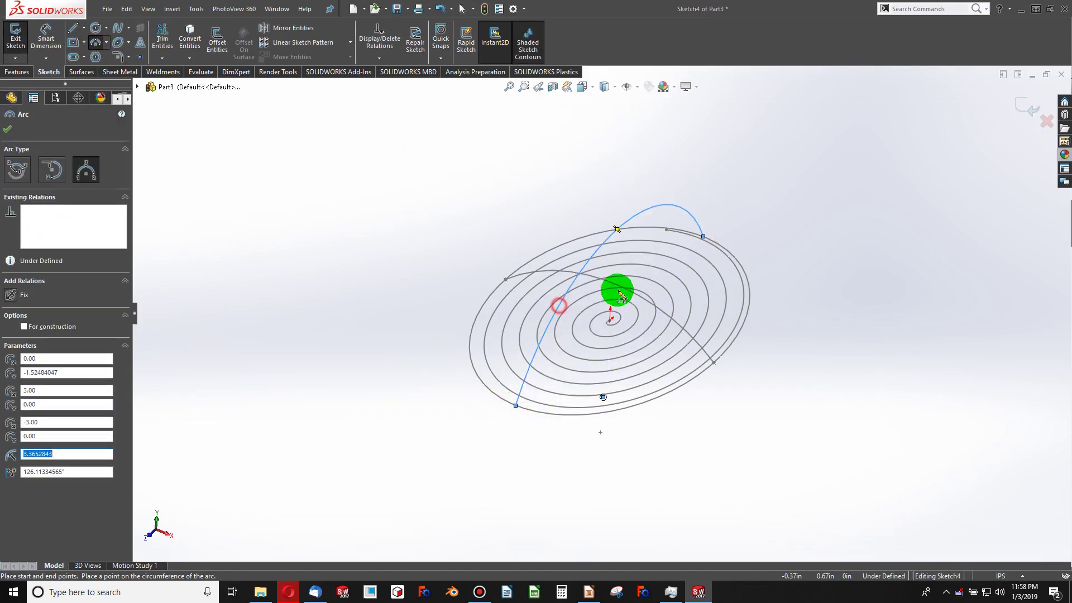
Add a Pierce relation between the new arc's midpoint and the first arc, and close the sketch.
right_click(646, 211)
click(683, 223)
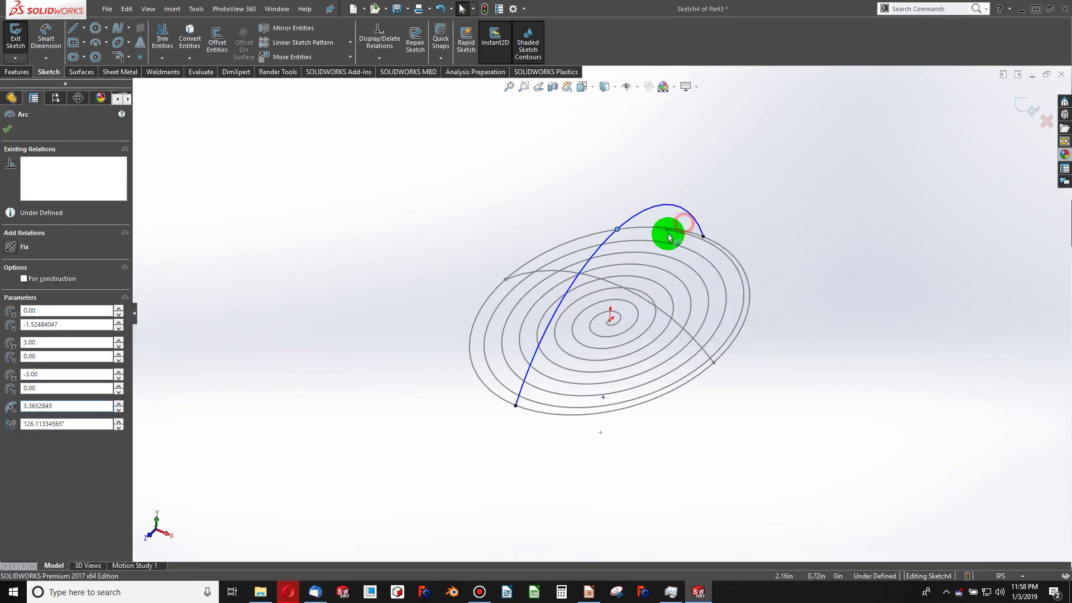
ctrl+click(607, 288)
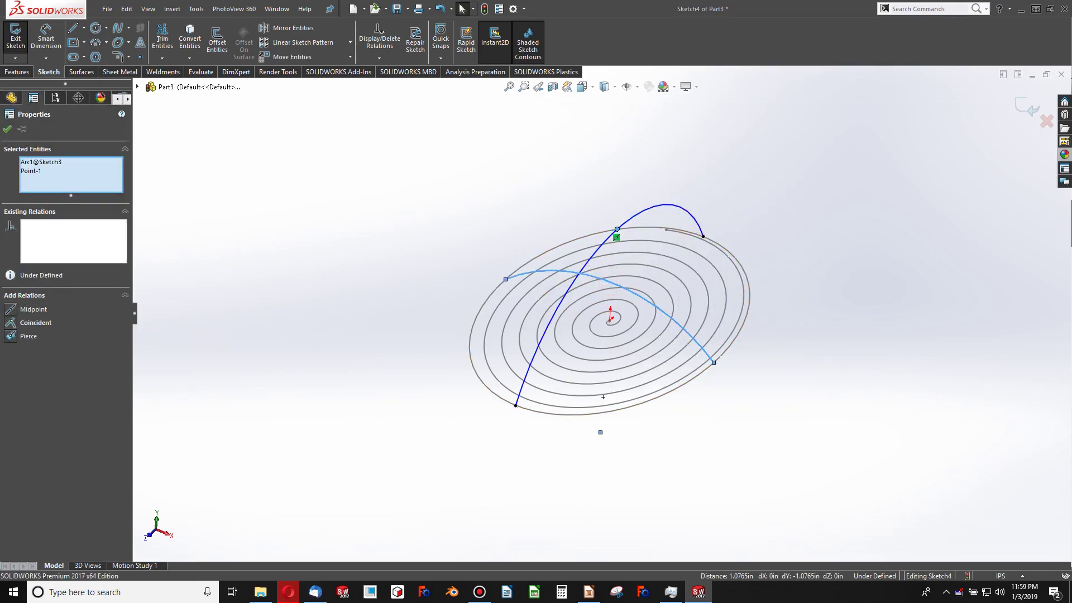
click(11, 335)
click(300, 290)
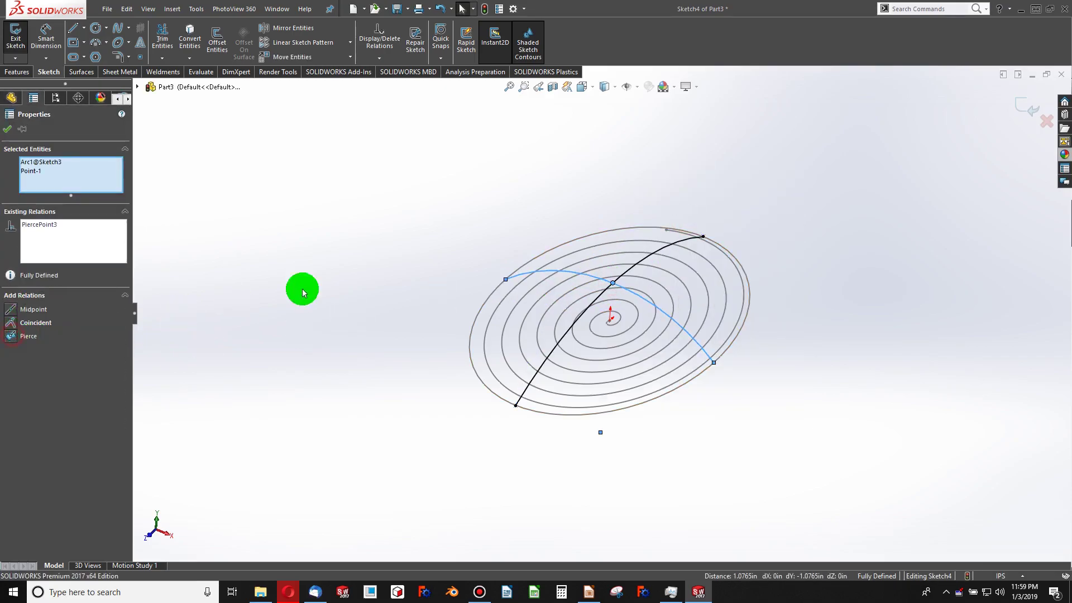
click(513, 8)
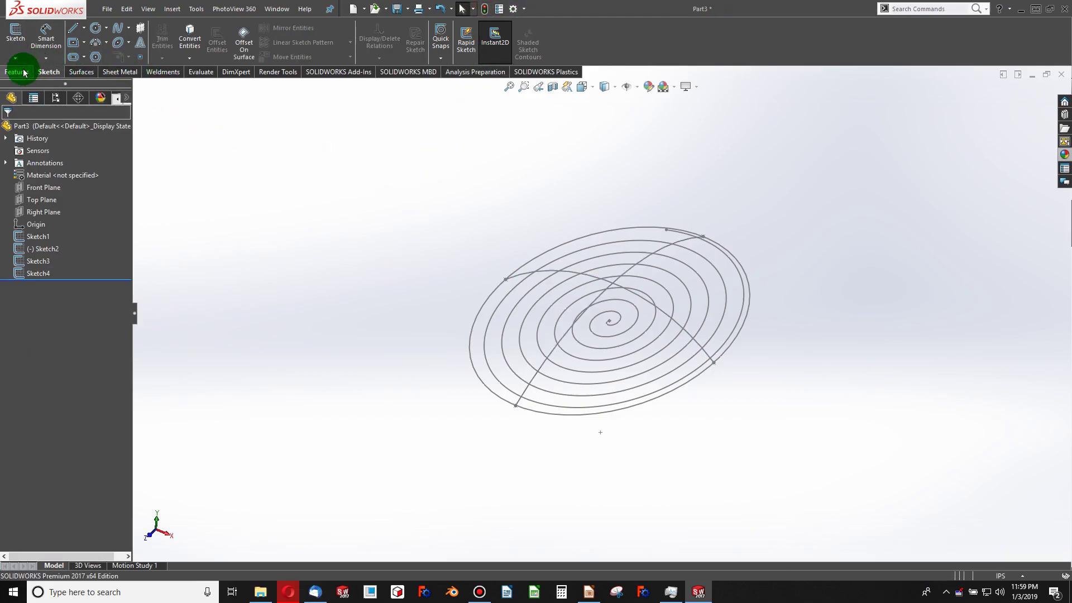
Create a filled surface bounded by the Sketch1 ellipse, with the Sketch3 and Sketch4 arcs as constraint curves.
click(82, 72)
click(166, 42)
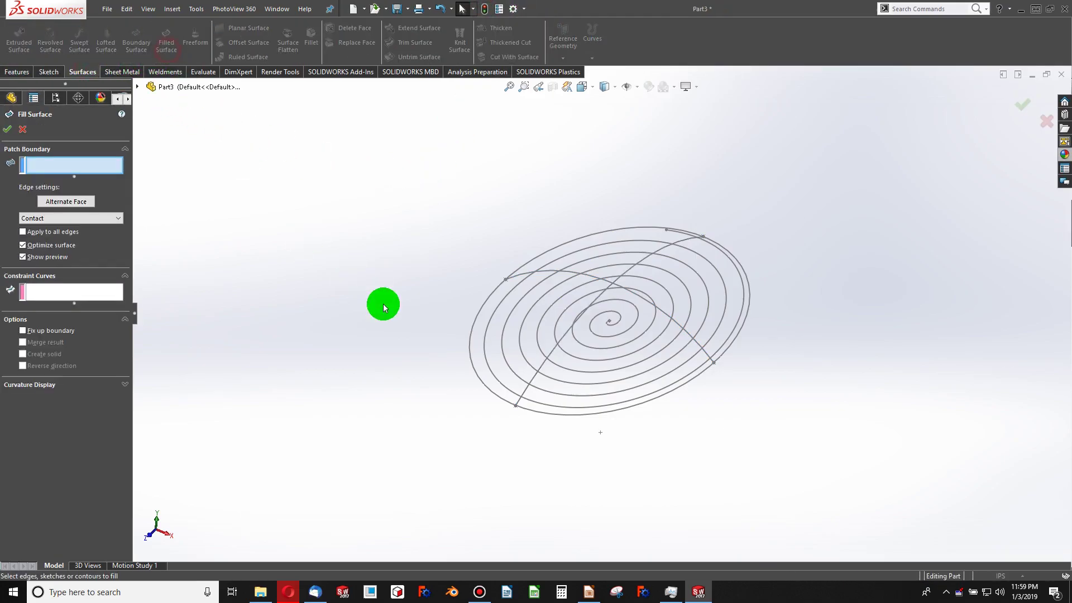
click(473, 333)
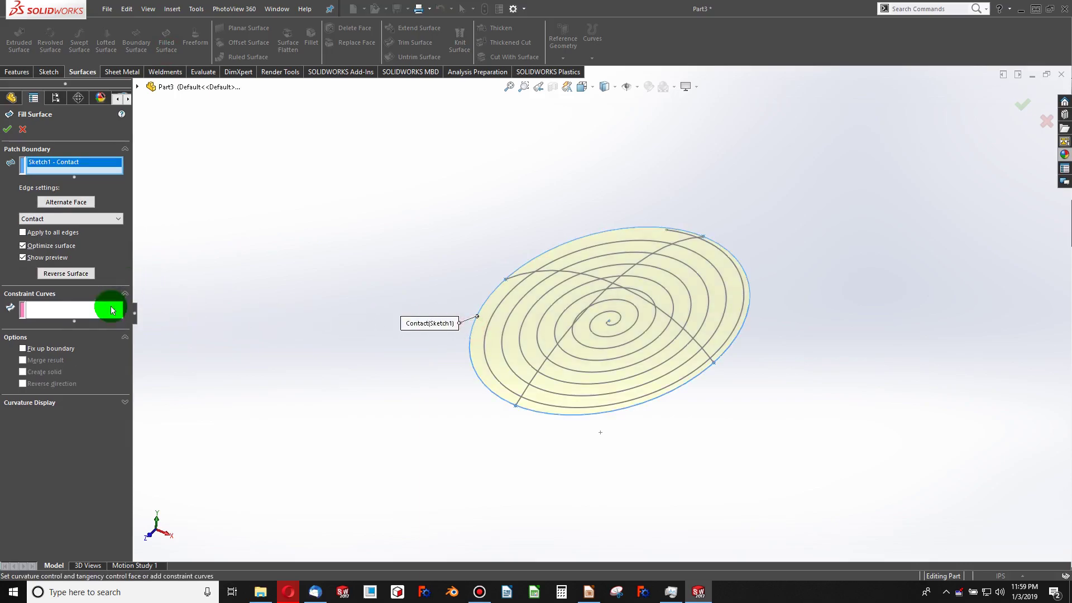
click(72, 309)
click(589, 281)
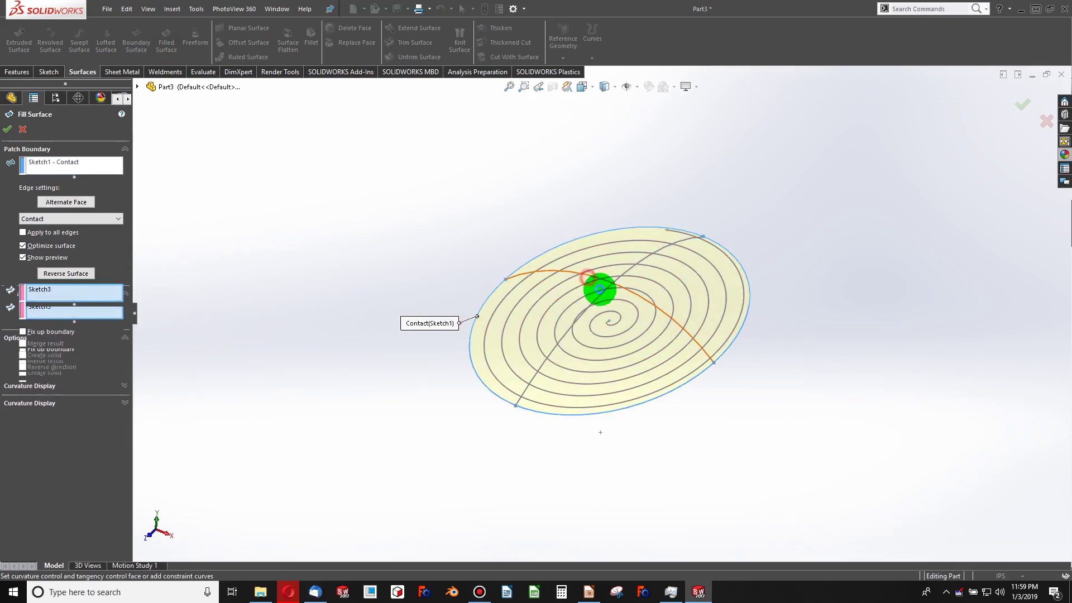
click(600, 300)
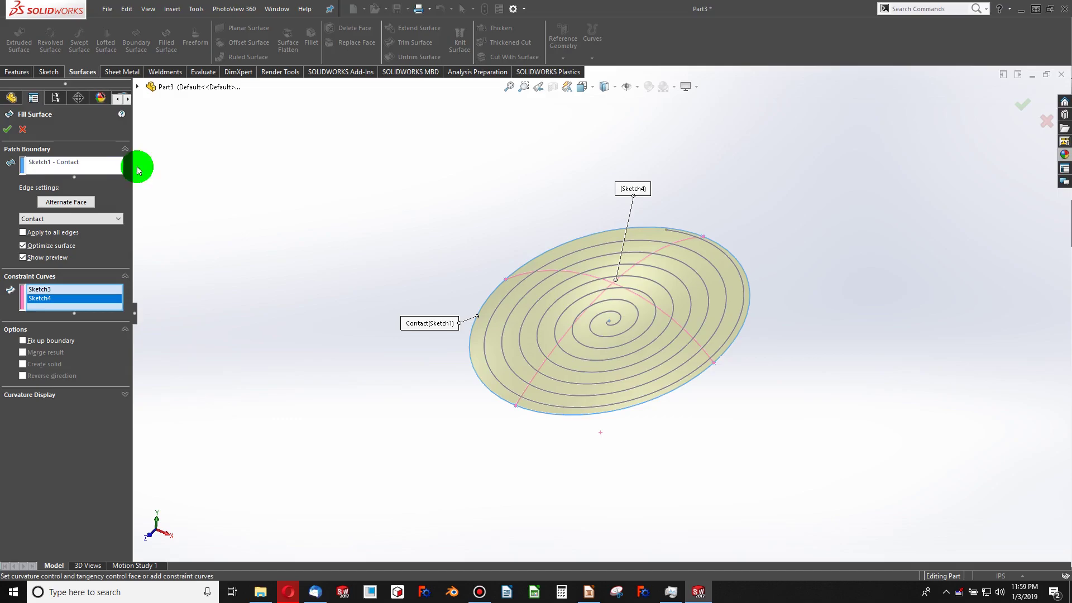
click(8, 132)
Close the open underside of the dome with a second filled surface bounded by its elliptical edge, using Contact.
middle_drag(376, 356, 528, 305)
click(530, 305)
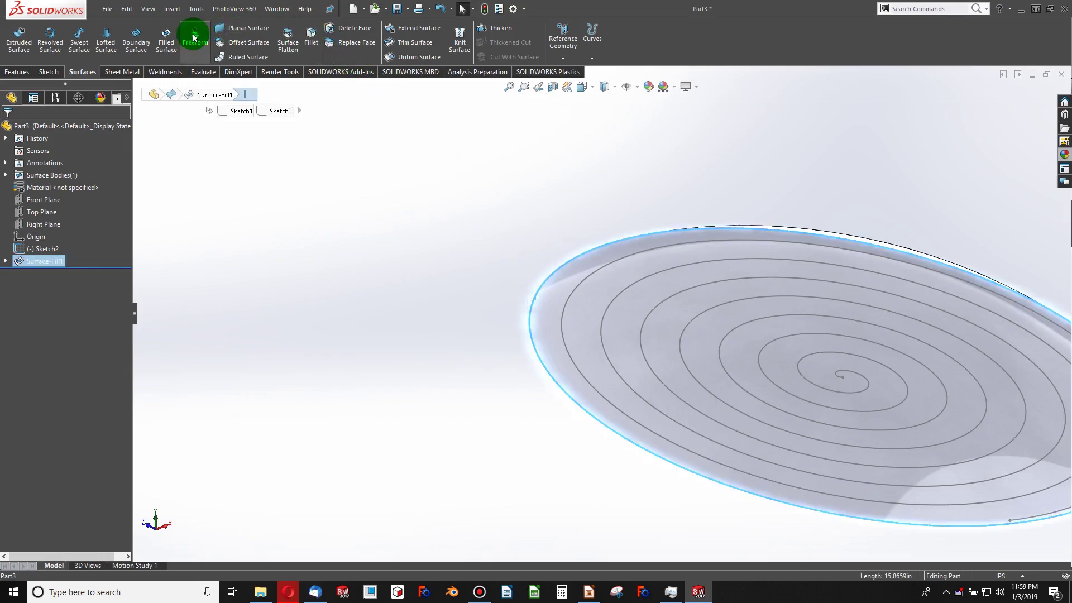
click(166, 44)
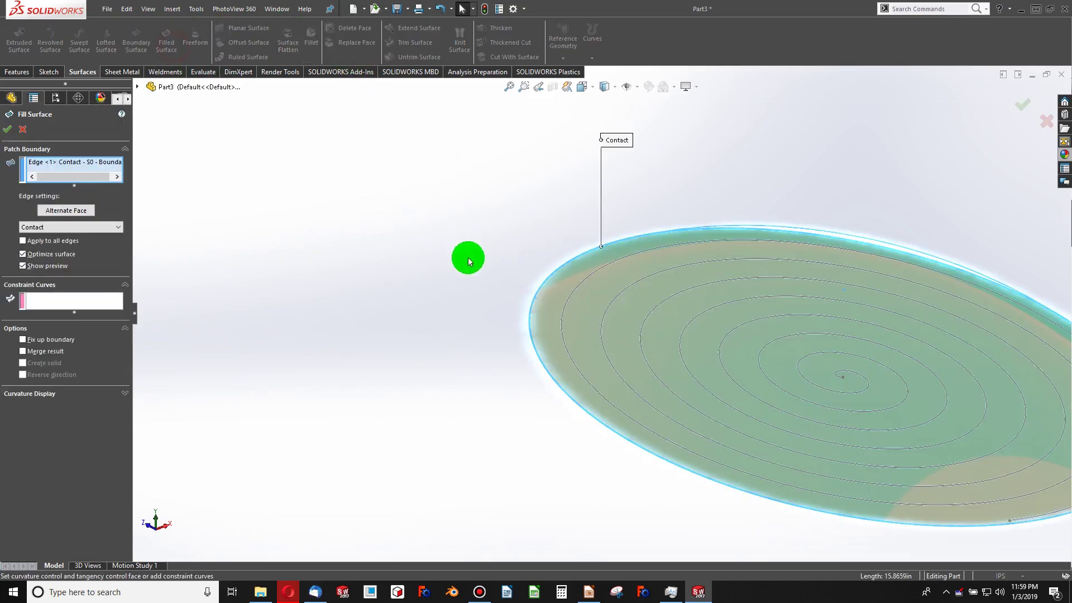
click(9, 127)
Knit the domed and flat filled surfaces together with Create solid and Merge entities enabled.
click(460, 42)
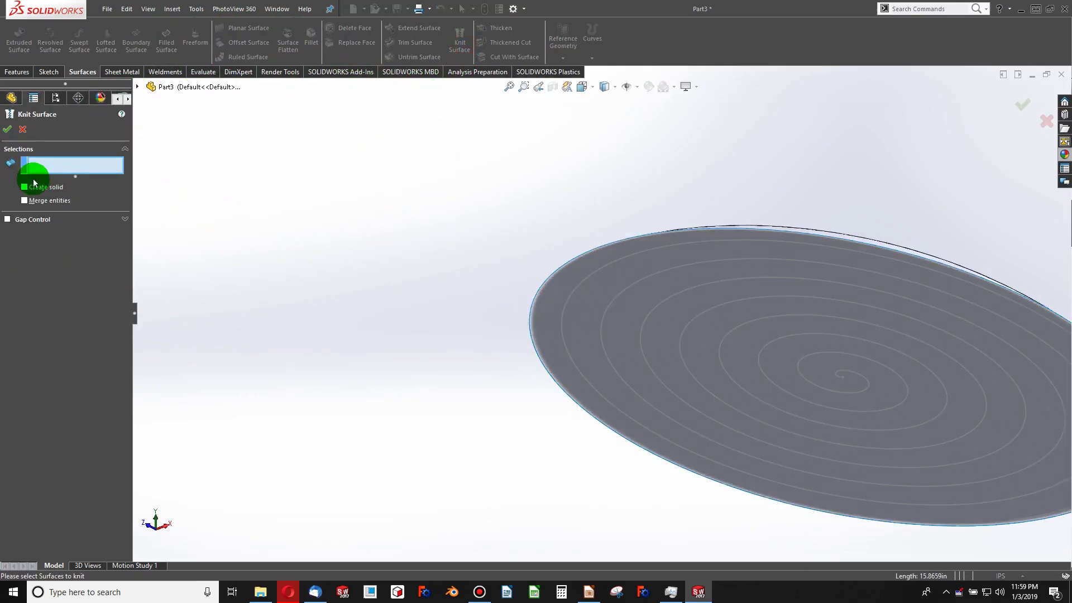
click(25, 187)
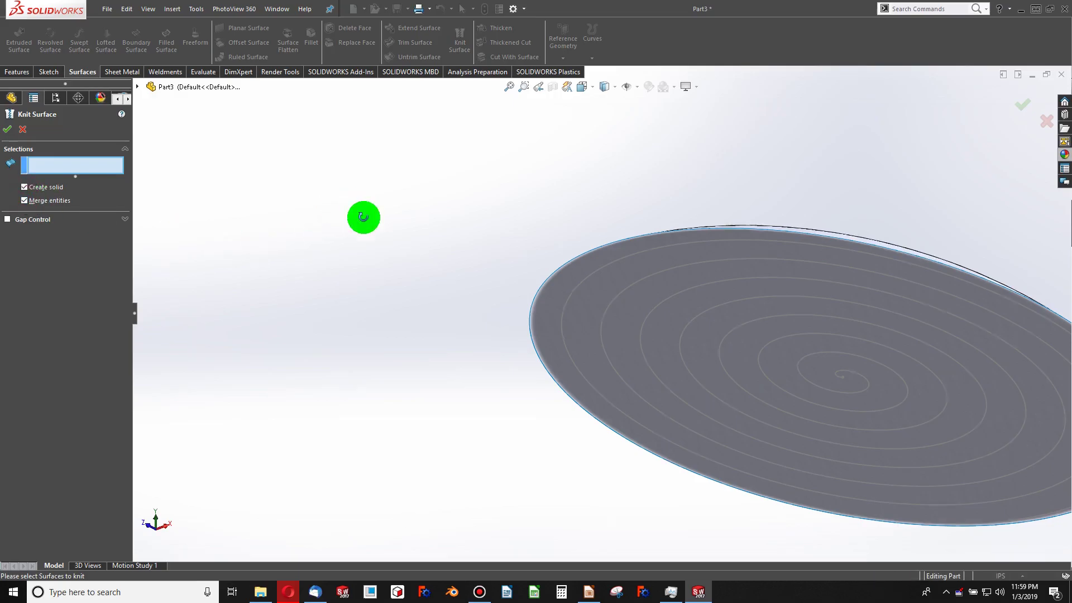
middle_drag(362, 218, 674, 364)
click(749, 311)
middle_drag(742, 359, 737, 311)
click(729, 378)
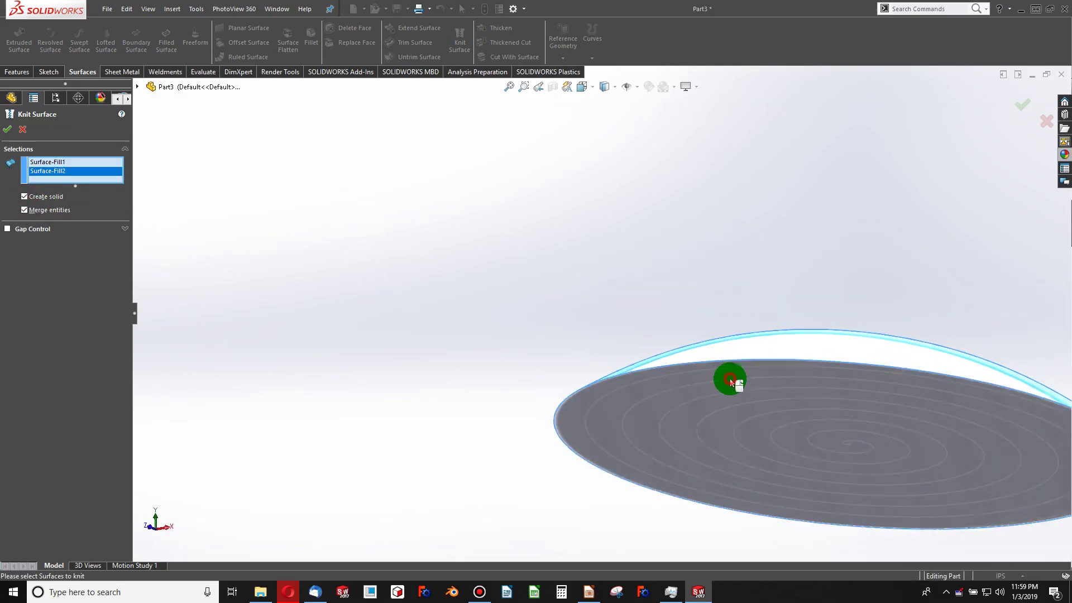
middle_drag(730, 378, 577, 329)
click(8, 129)
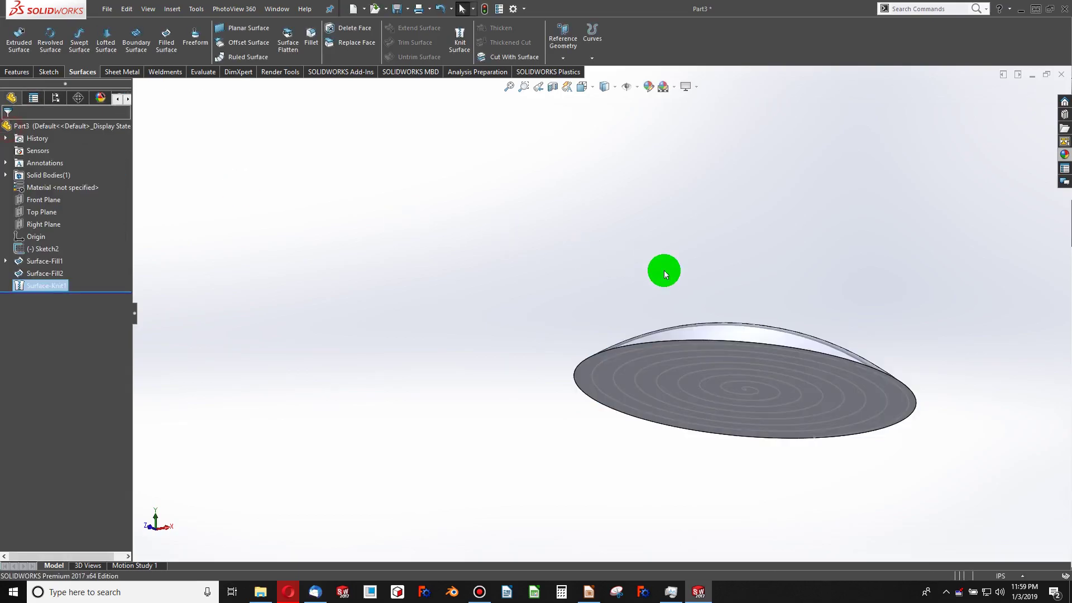
Inspect the knitted body's interior with a section view along the Front Plane, and turn the section off again.
middle_drag(664, 271, 682, 227)
click(553, 86)
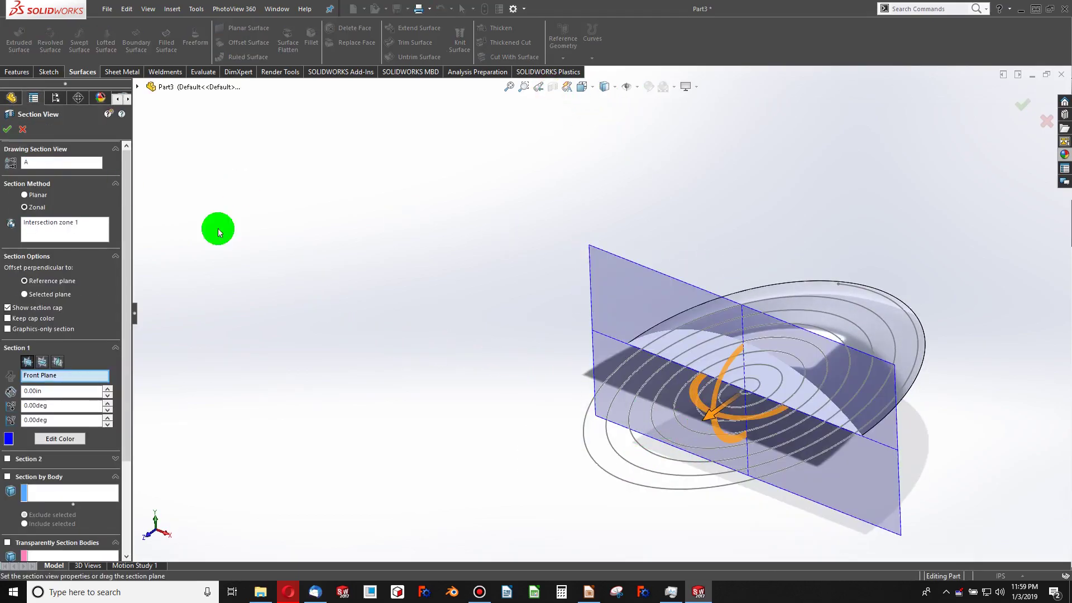
click(7, 129)
middle_drag(335, 313, 449, 354)
click(761, 376)
click(412, 278)
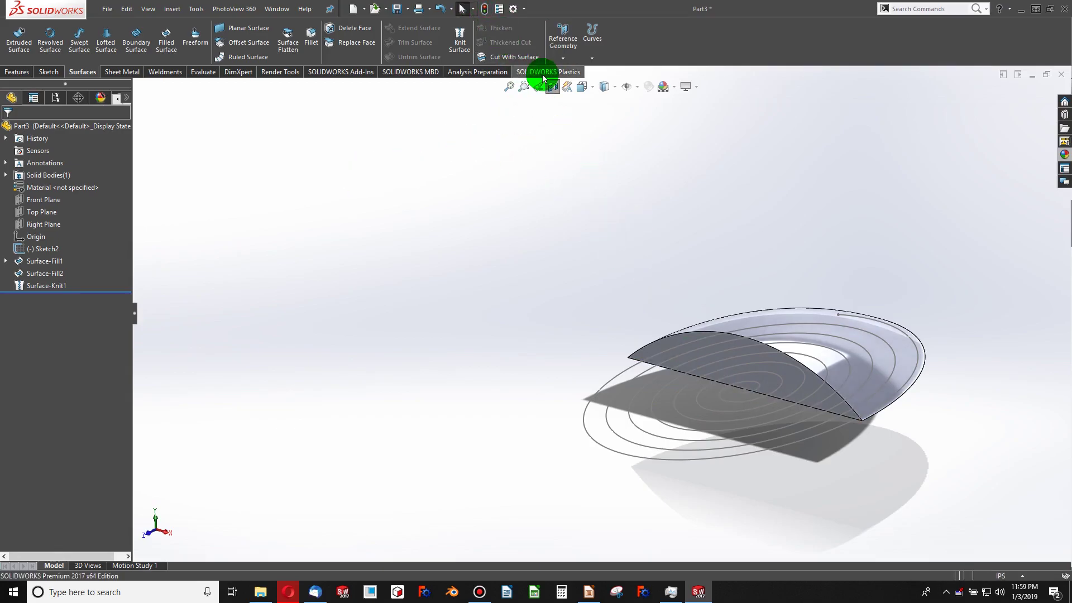
click(546, 81)
Project the Sketch2 spiral onto the domed top face as a projected curve, using Sketch on faces.
middle_drag(732, 352, 414, 155)
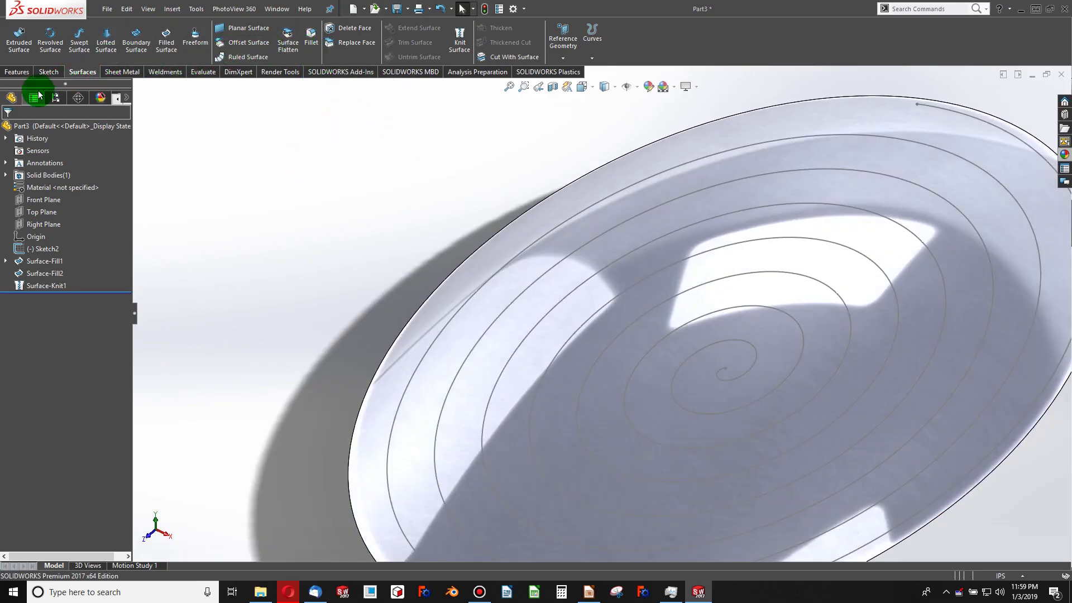
click(21, 75)
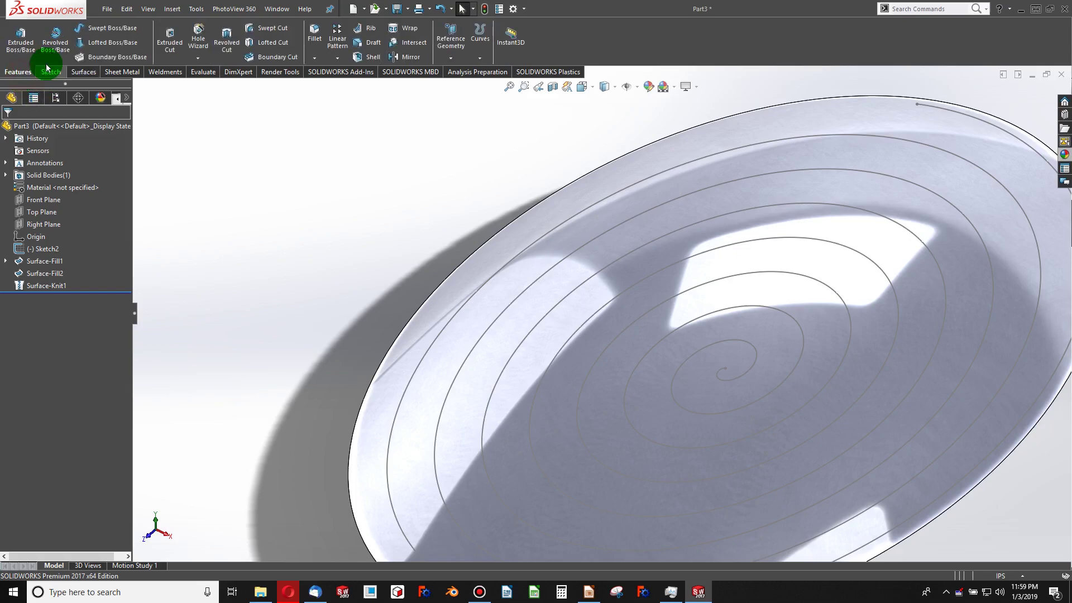
click(196, 9)
click(176, 10)
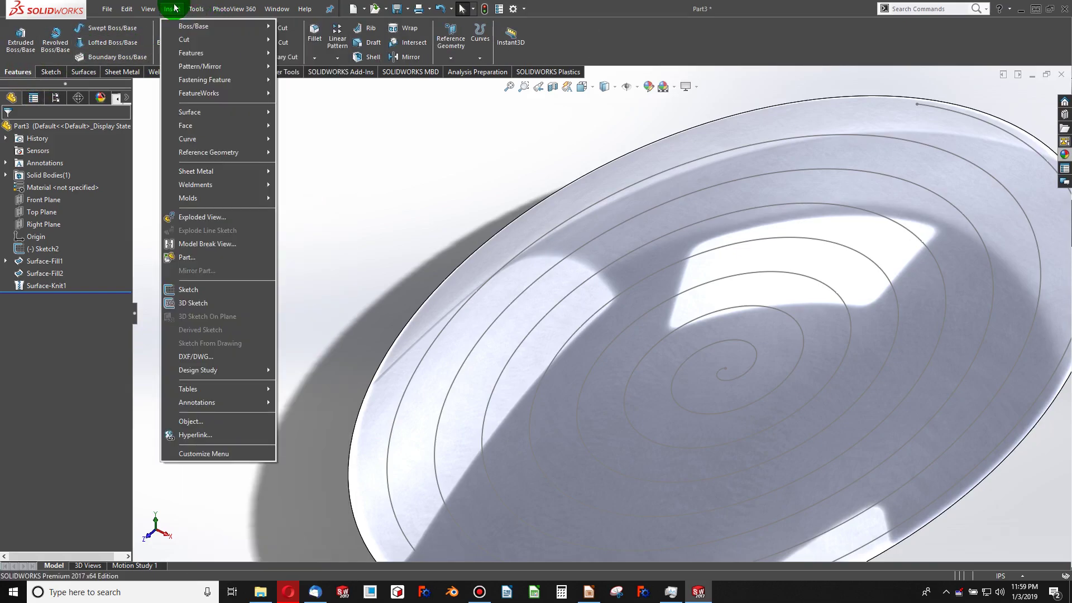
mouse_move(217, 139)
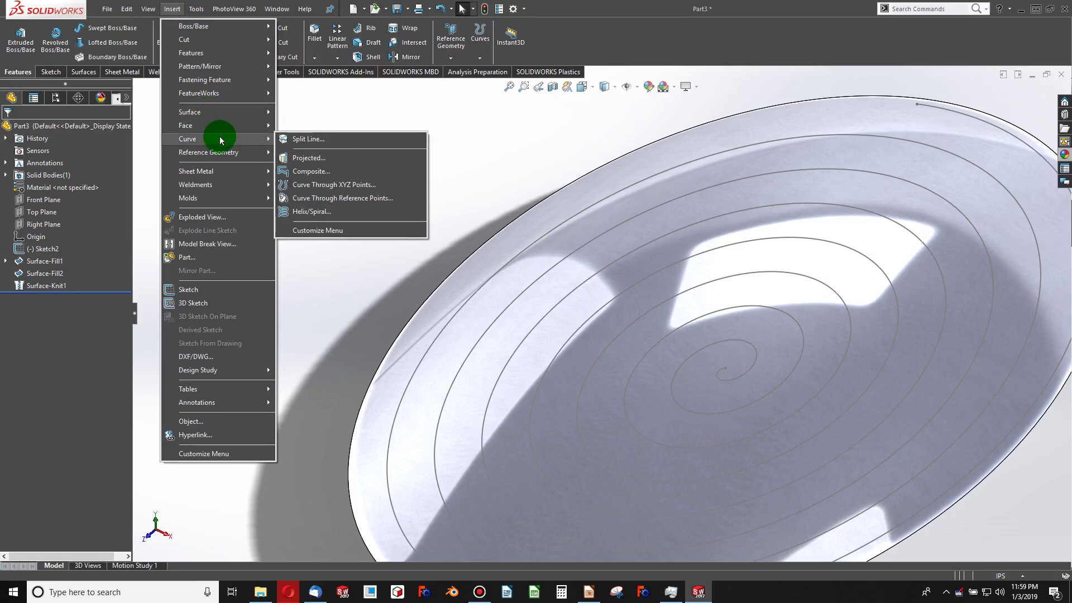
click(308, 166)
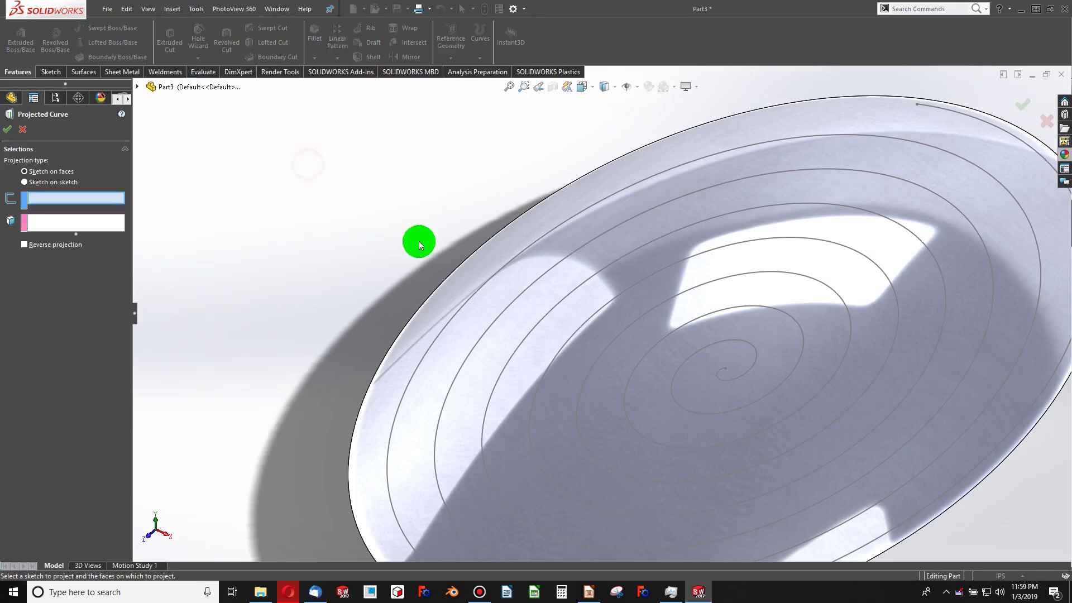
click(497, 275)
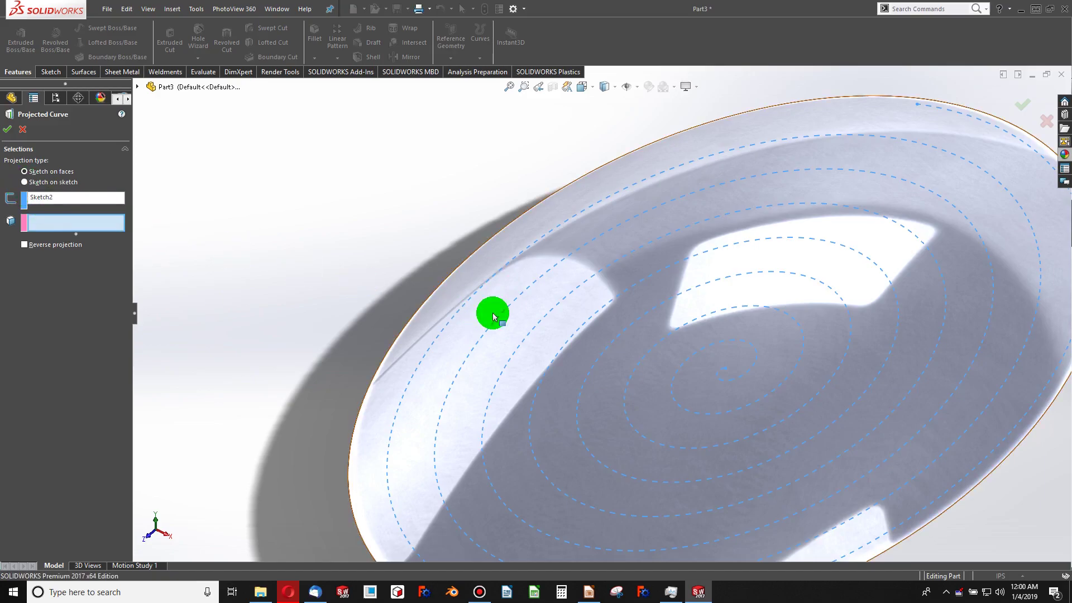
click(524, 319)
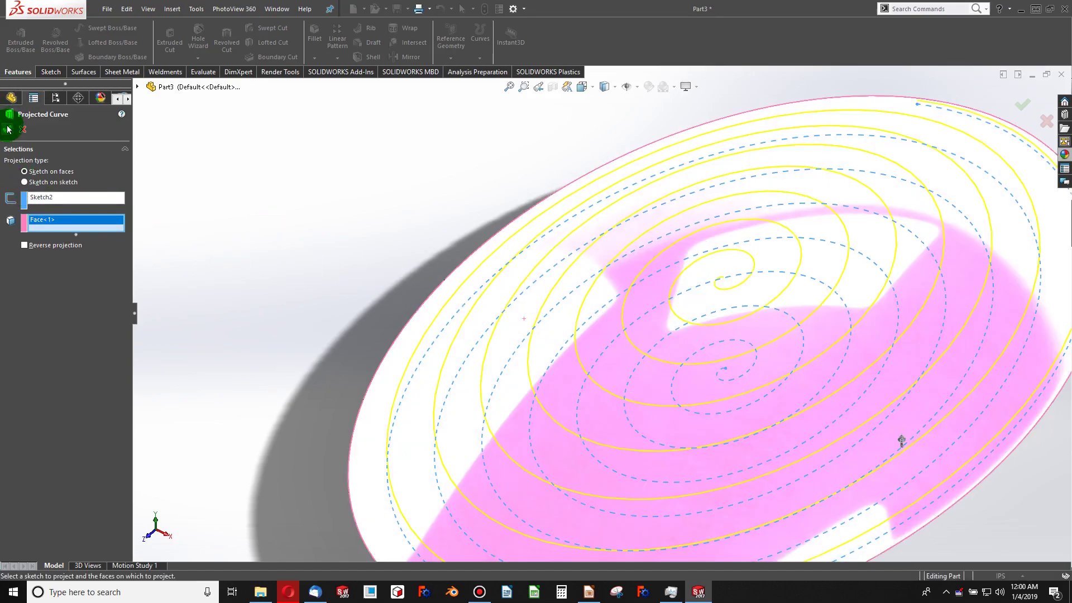
right_click(901, 441)
scroll(722, 307, down, 5)
Start a sketch on the Front Plane and draw a short vertical line just above the top of the dome.
middle_drag(723, 335, 368, 283)
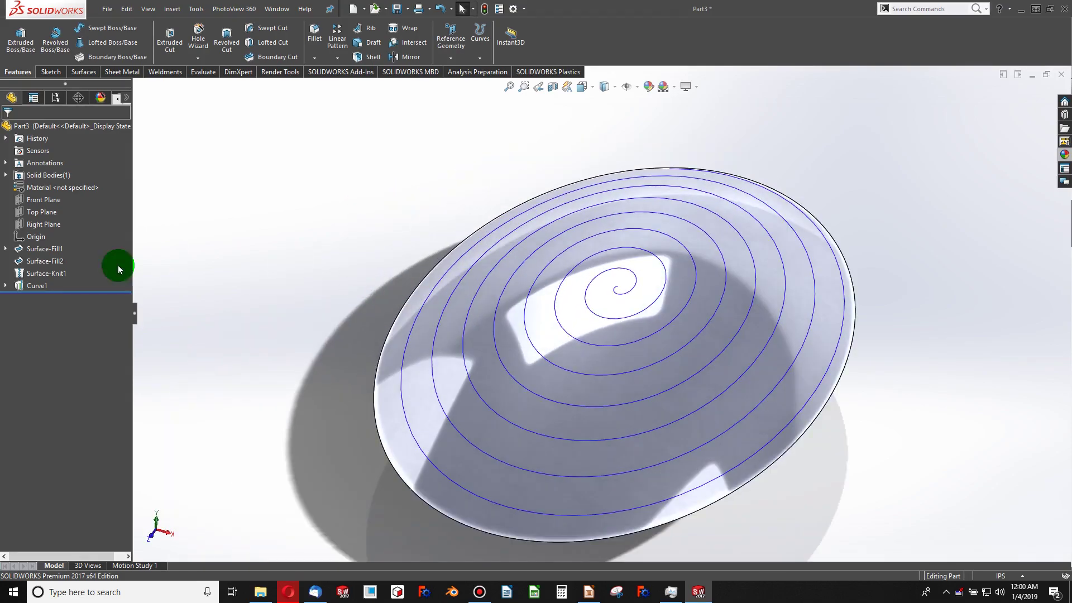
click(40, 223)
click(43, 203)
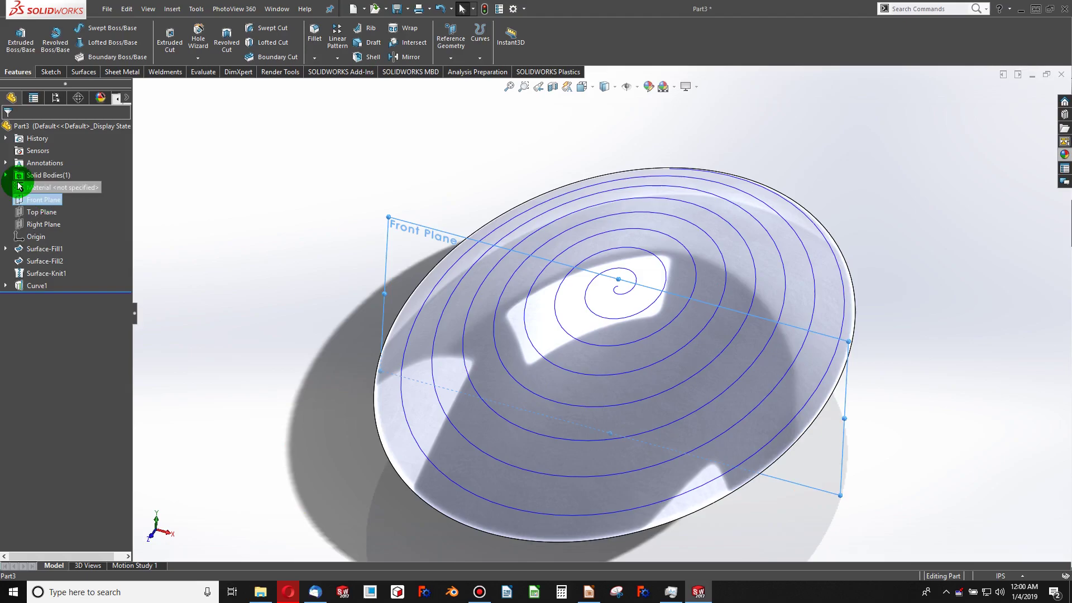
key(ctrl+1)
click(48, 71)
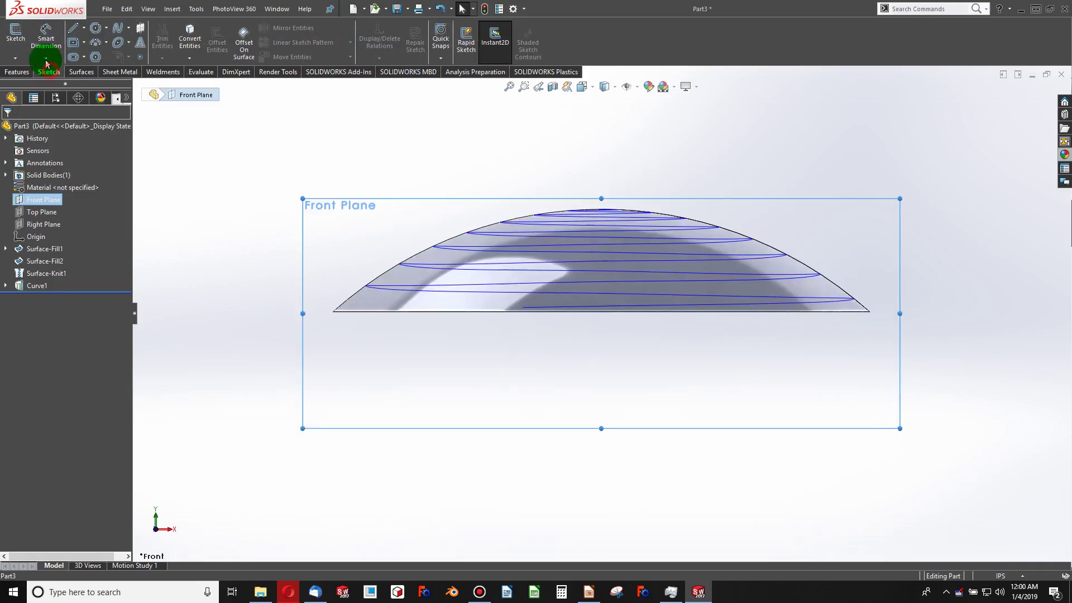
click(78, 40)
scroll(646, 268, down, 5)
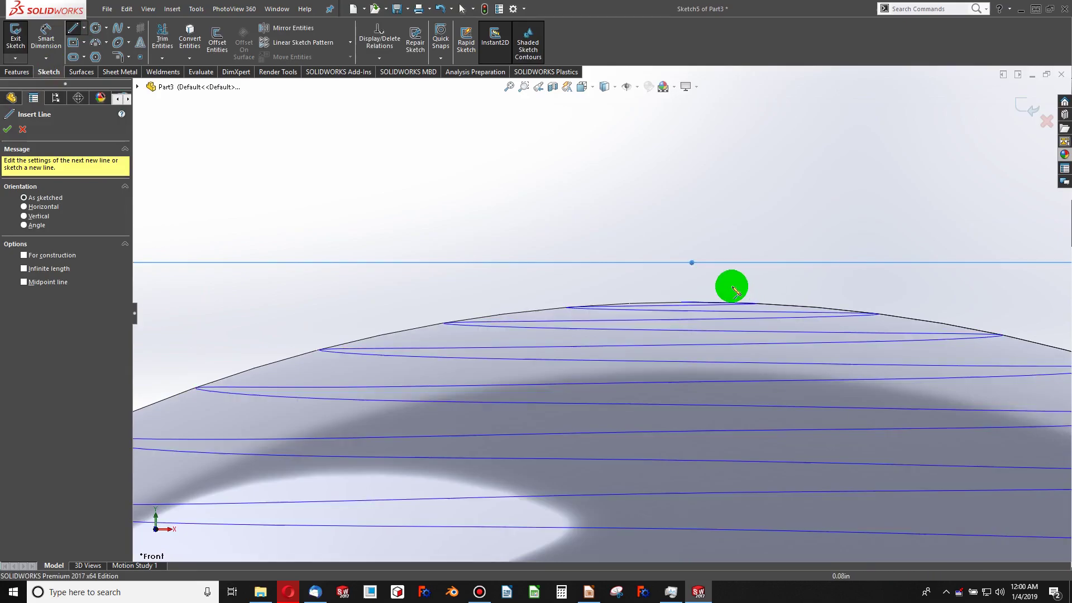
click(721, 289)
click(721, 179)
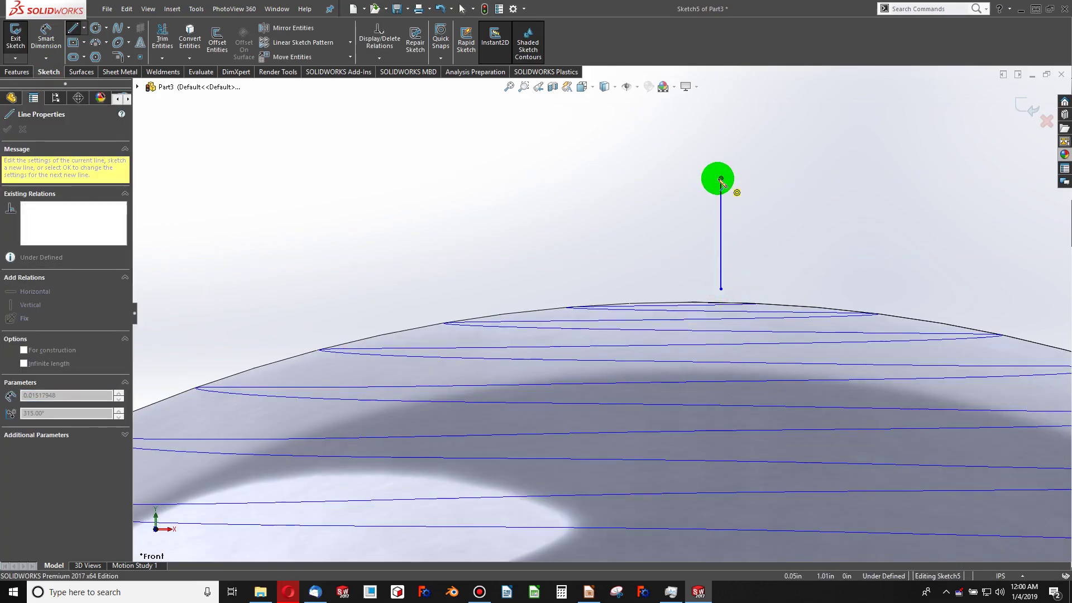
drag(747, 142, 697, 175)
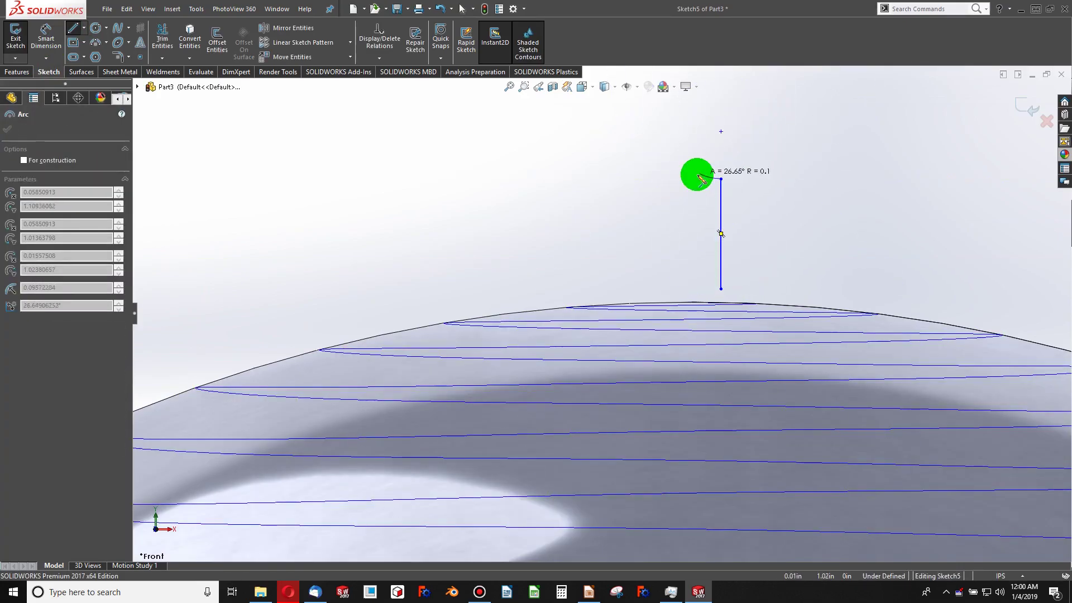
key(Escape)
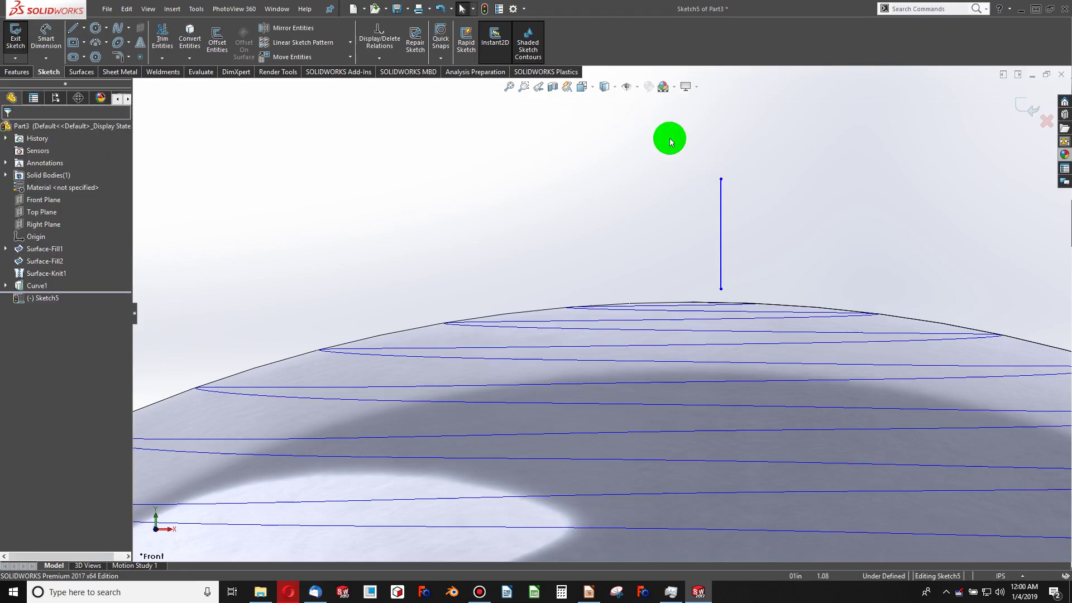
Draw a three-point arc from the vertical line's upper end, bulging away to the right to form the bristle's rounded tip.
click(98, 47)
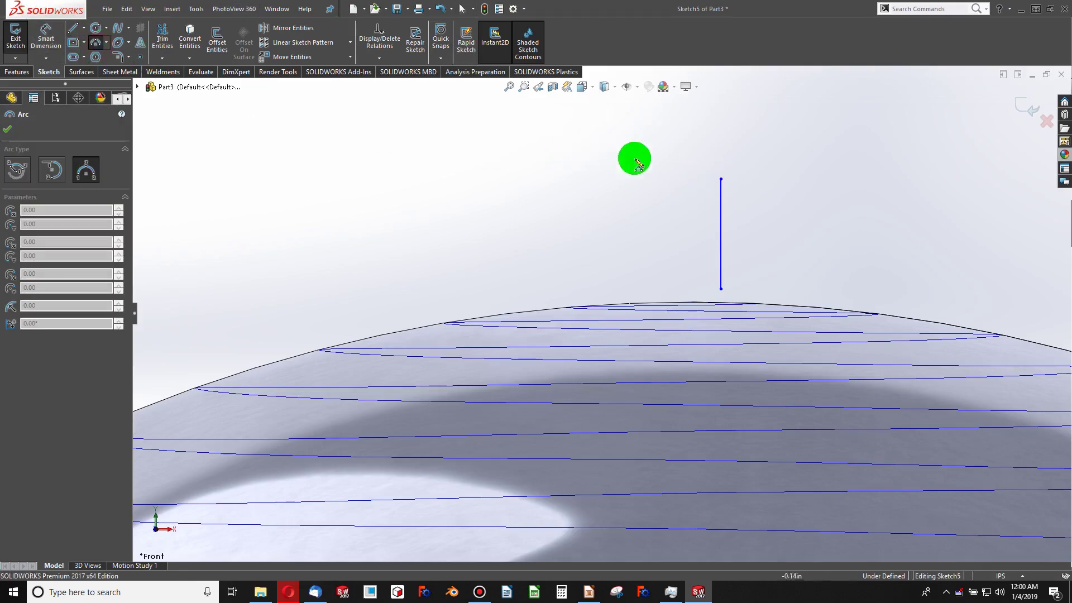
click(721, 179)
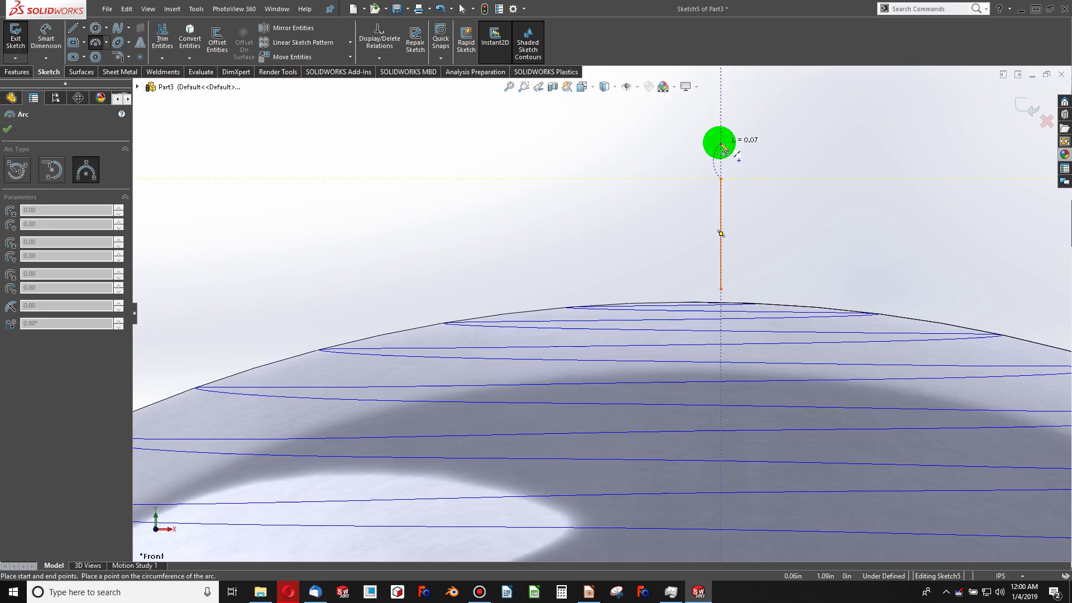
click(708, 144)
click(742, 163)
key(Escape)
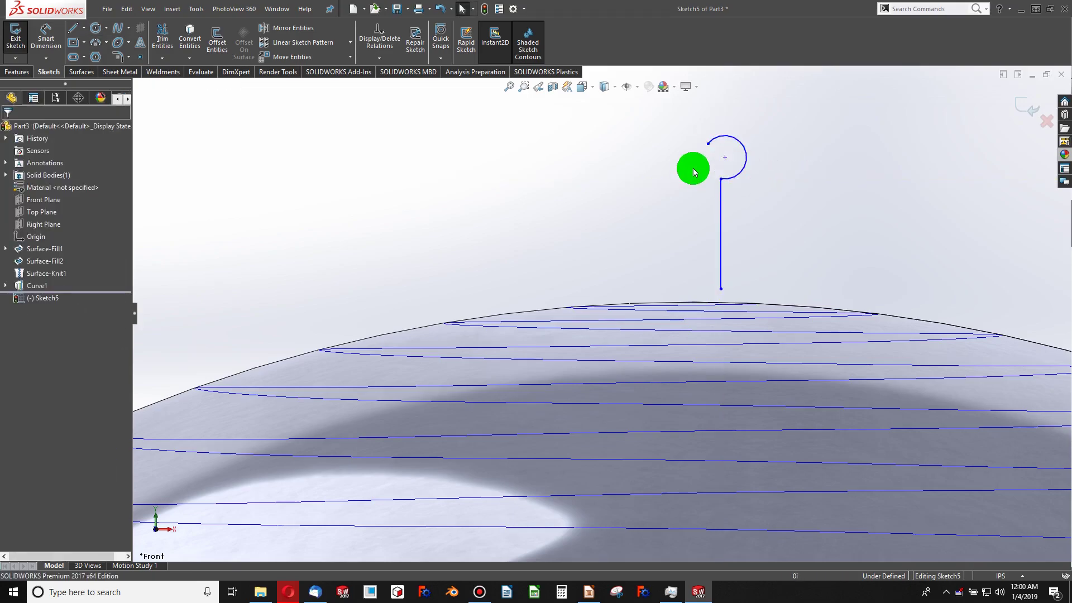
Align the arc's free endpoint with its center point using a Vertical relation.
click(725, 158)
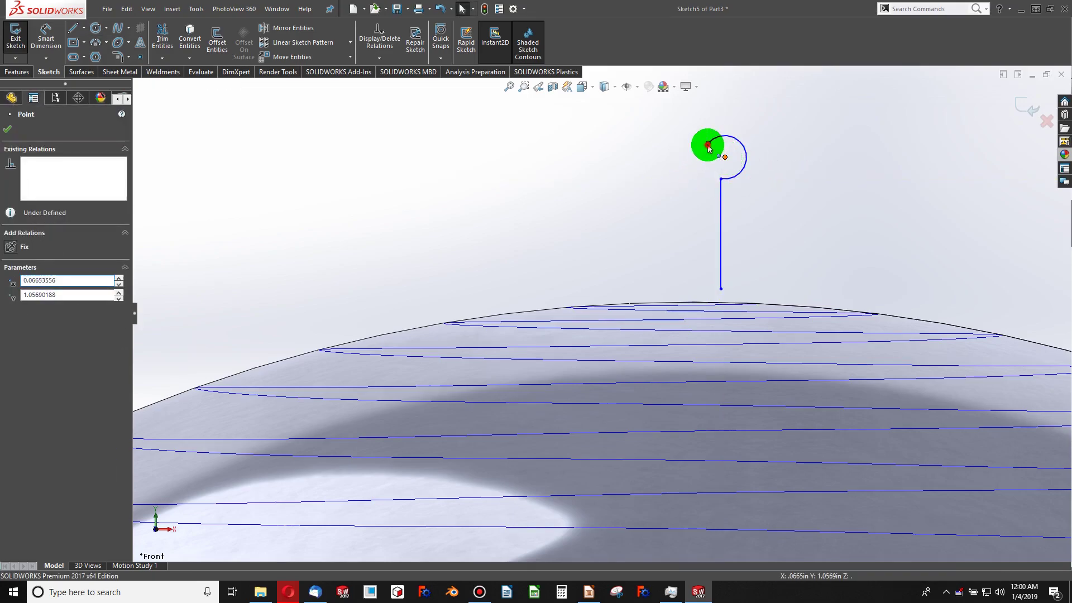
ctrl+click(708, 145)
click(15, 325)
click(507, 199)
click(679, 165)
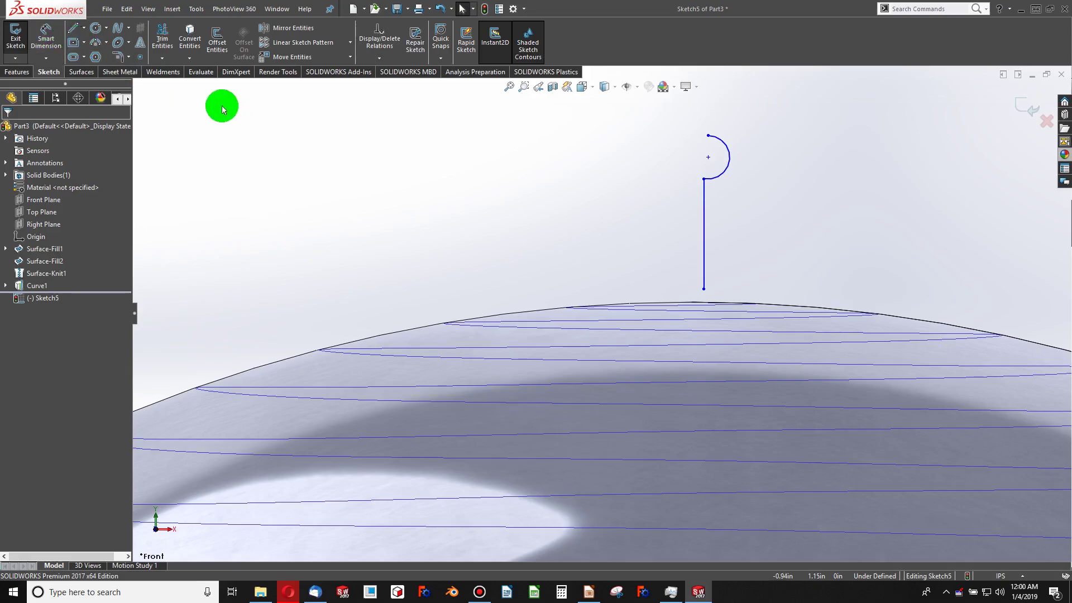
Draw a second, roughly vertical line beside the first and merge its upper endpoint with the arc's free end.
click(79, 31)
click(682, 284)
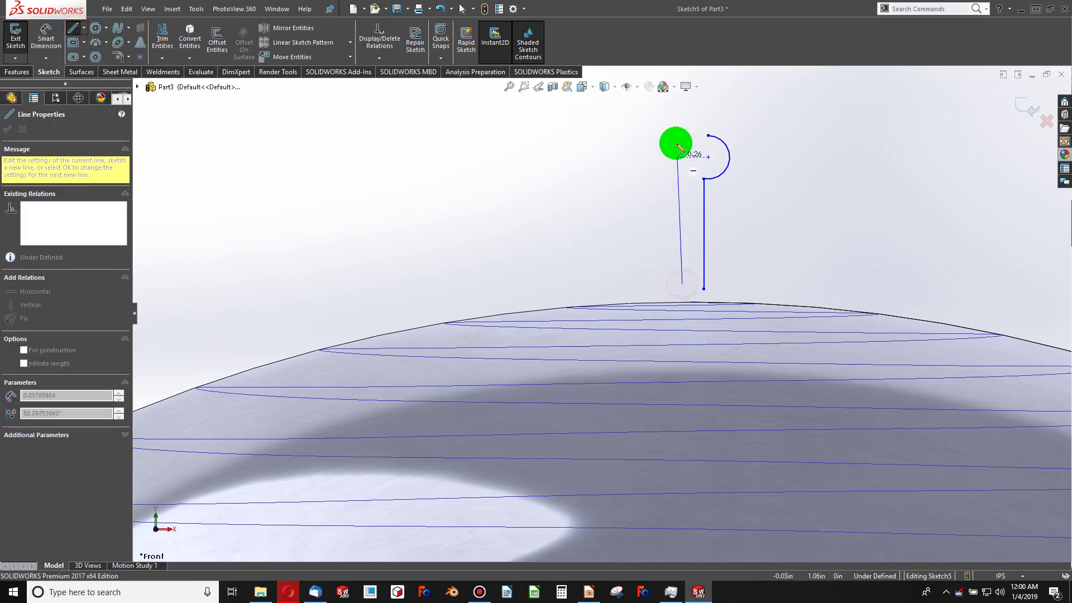
click(687, 135)
key(Escape)
click(687, 136)
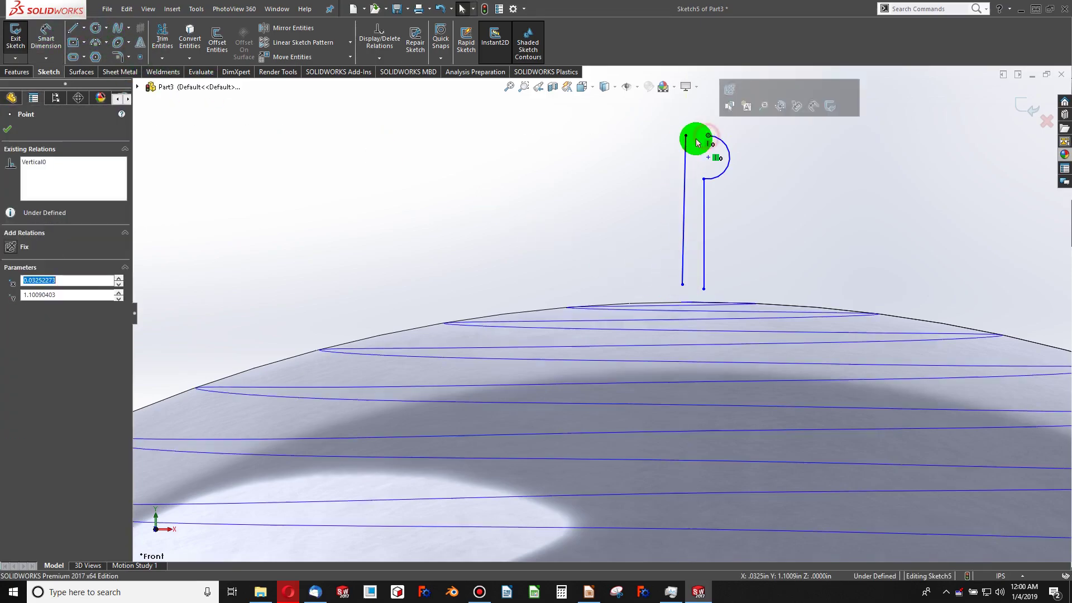
click(75, 253)
click(10, 349)
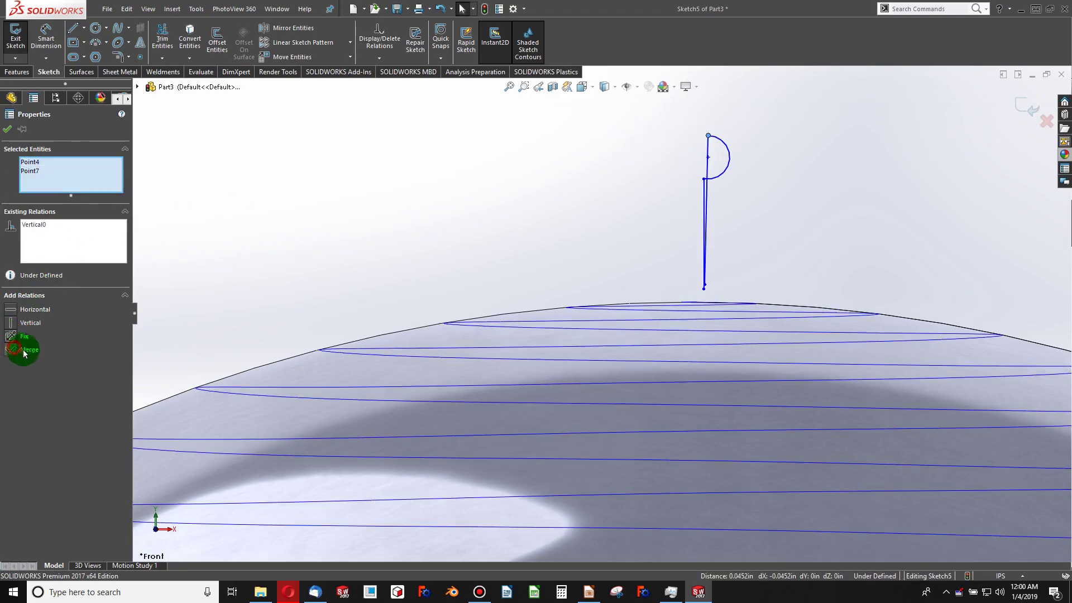
click(669, 163)
Make the line merged to the arc vertical and move the arc-to-stem junction to its right, leaving a narrow stem.
click(716, 153)
click(710, 147)
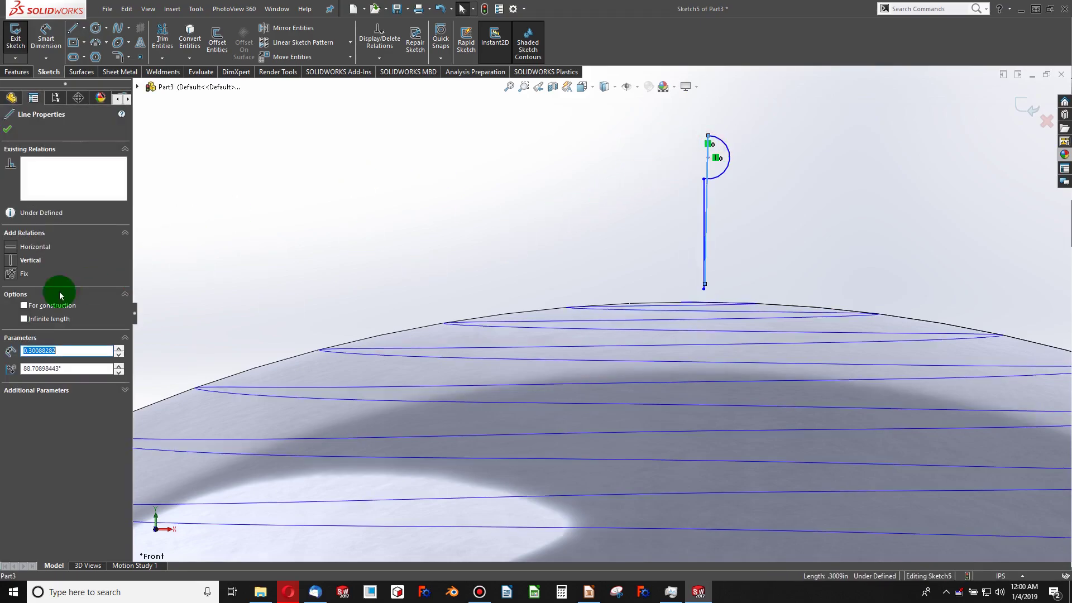
click(18, 261)
click(468, 229)
click(709, 174)
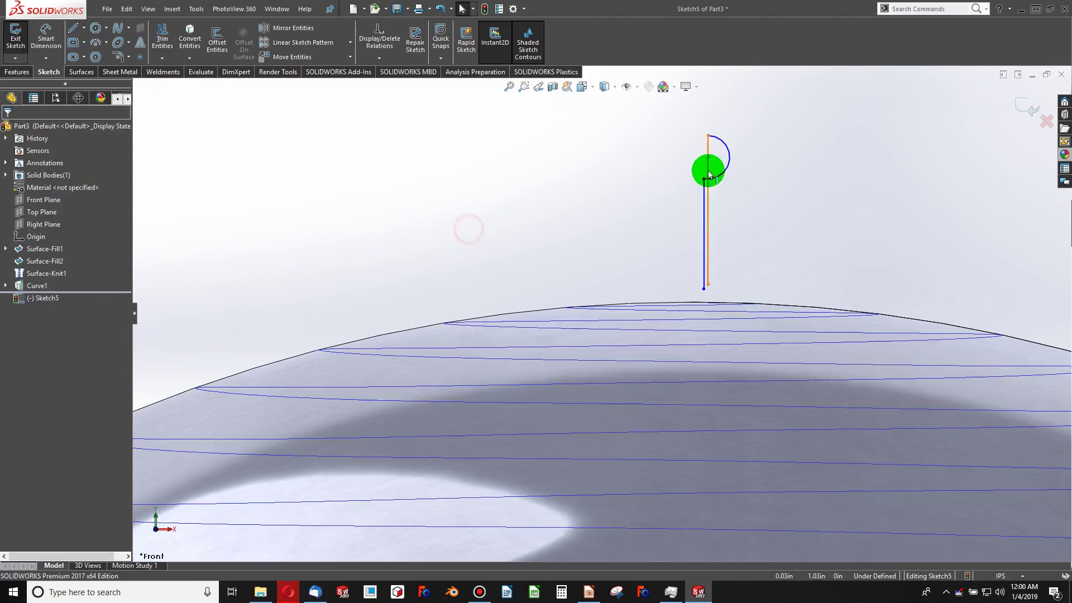
drag(705, 179, 736, 179)
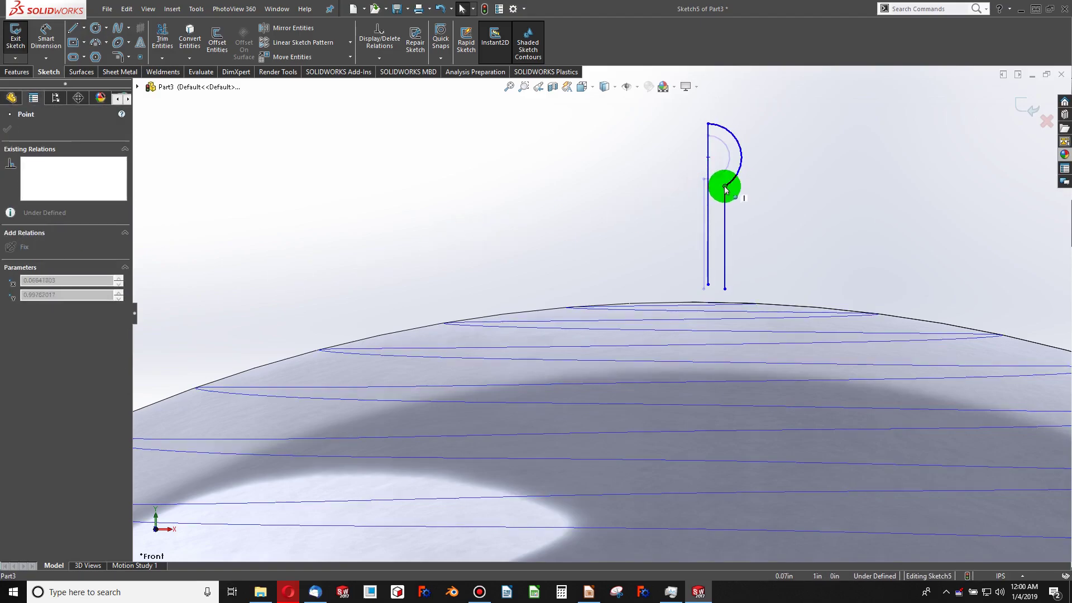
click(649, 220)
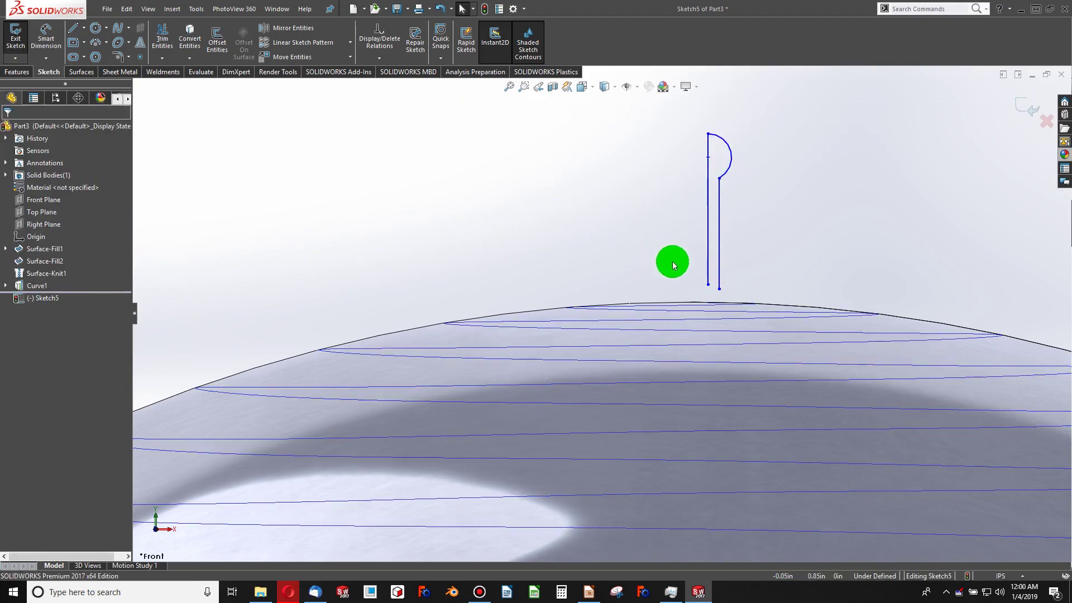
Make the bristle's center line coincident with the origin so the profile is centered over the dome.
click(707, 272)
key(f)
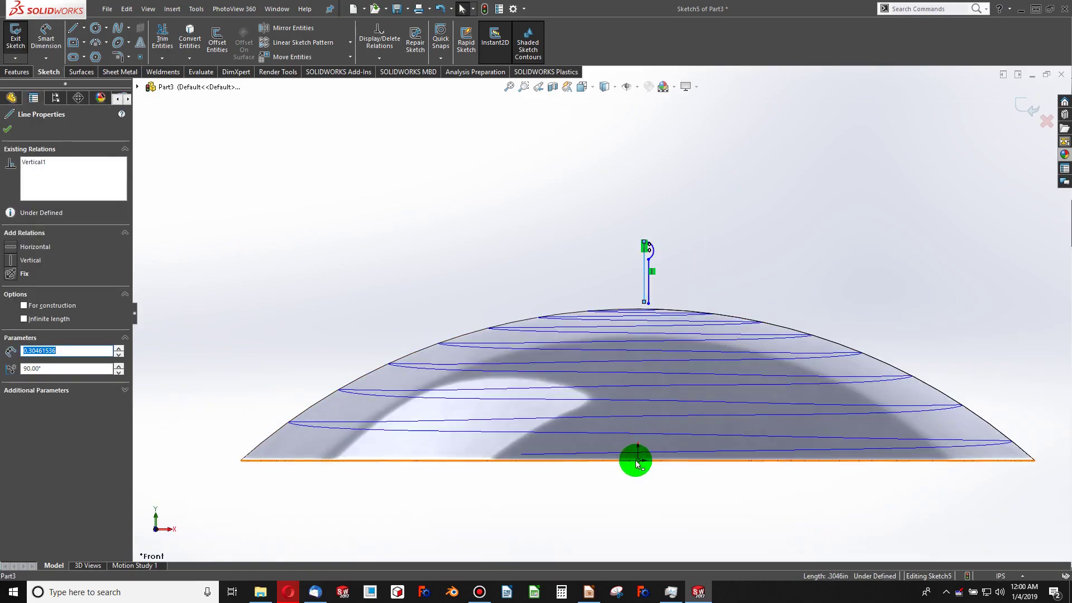
click(615, 423)
ctrl+click(638, 460)
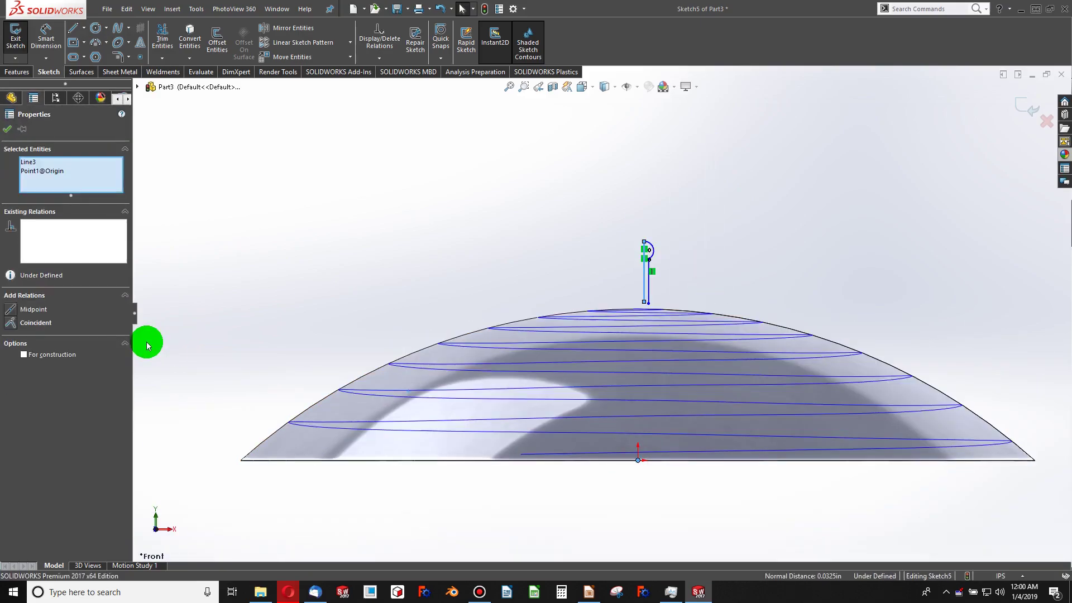
click(8, 324)
click(561, 263)
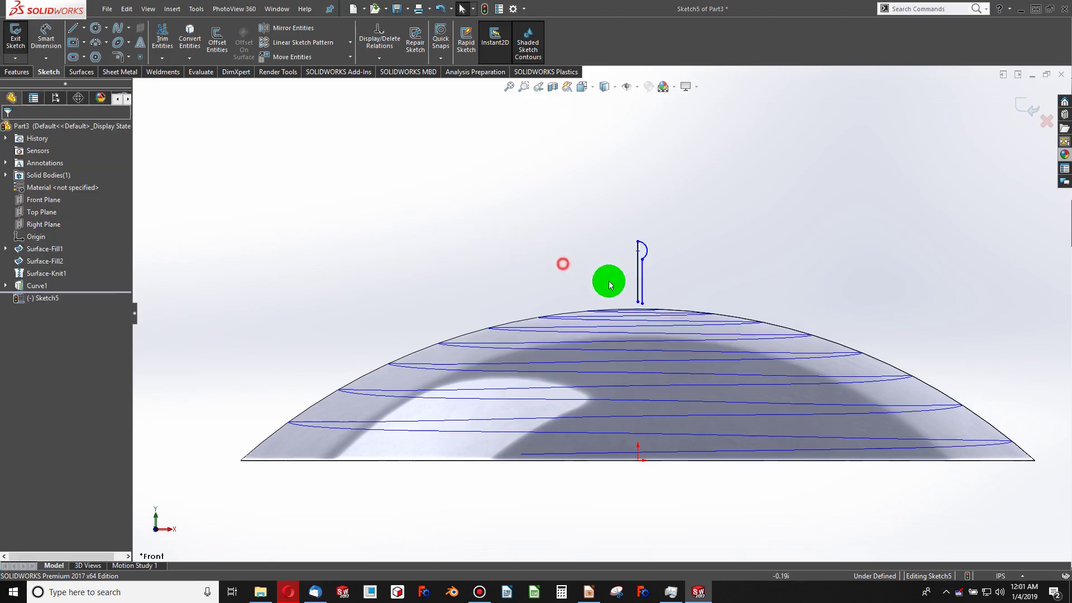
Make the center line's lower endpoint coincident with the dome's silhouette edge.
scroll(636, 289, down, 3)
click(634, 339)
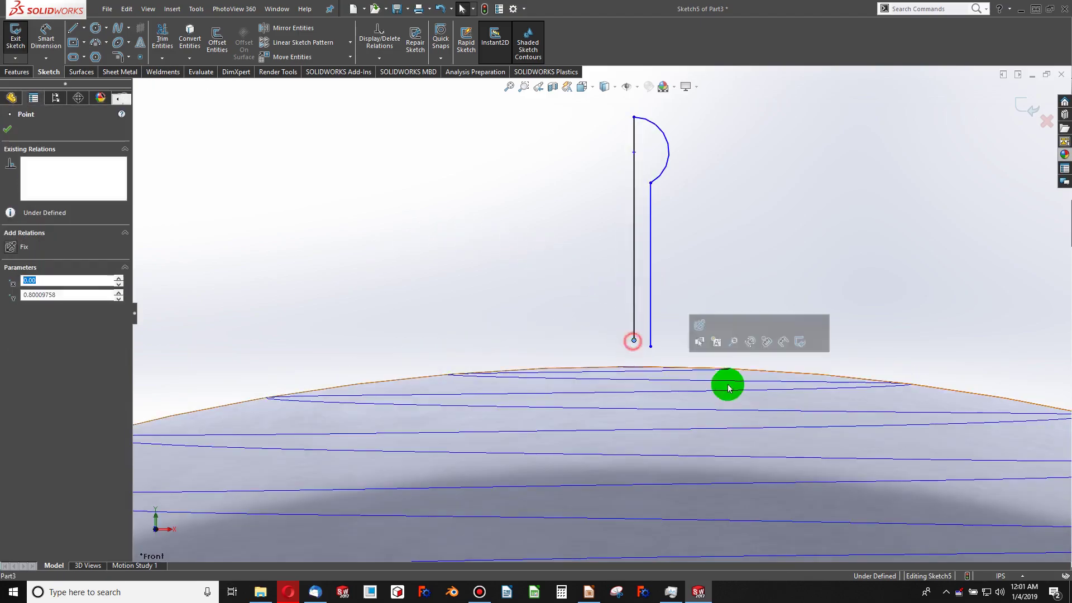
ctrl+click(782, 376)
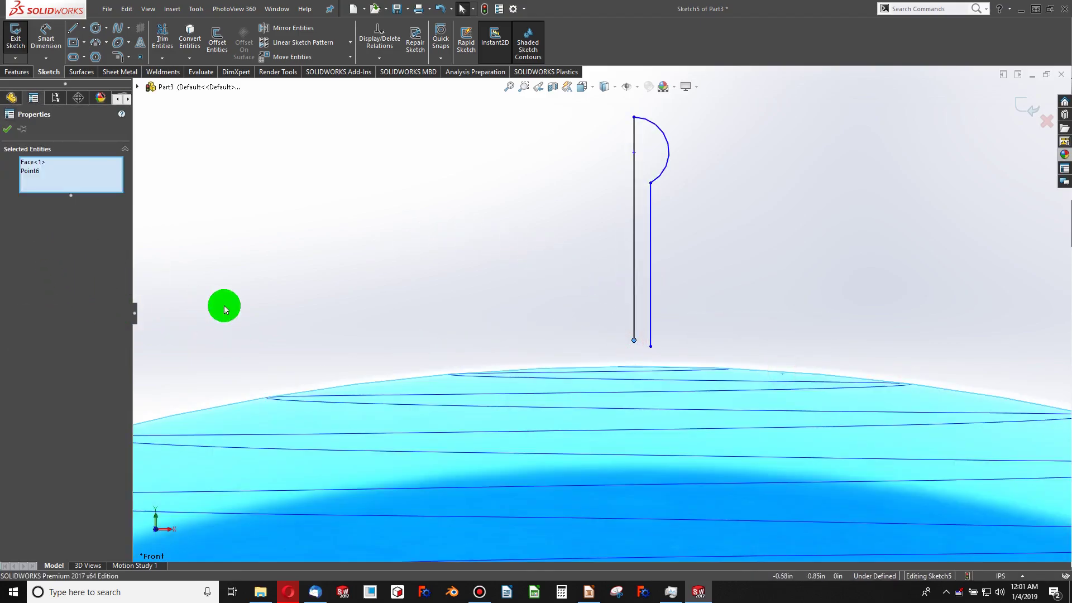
click(225, 309)
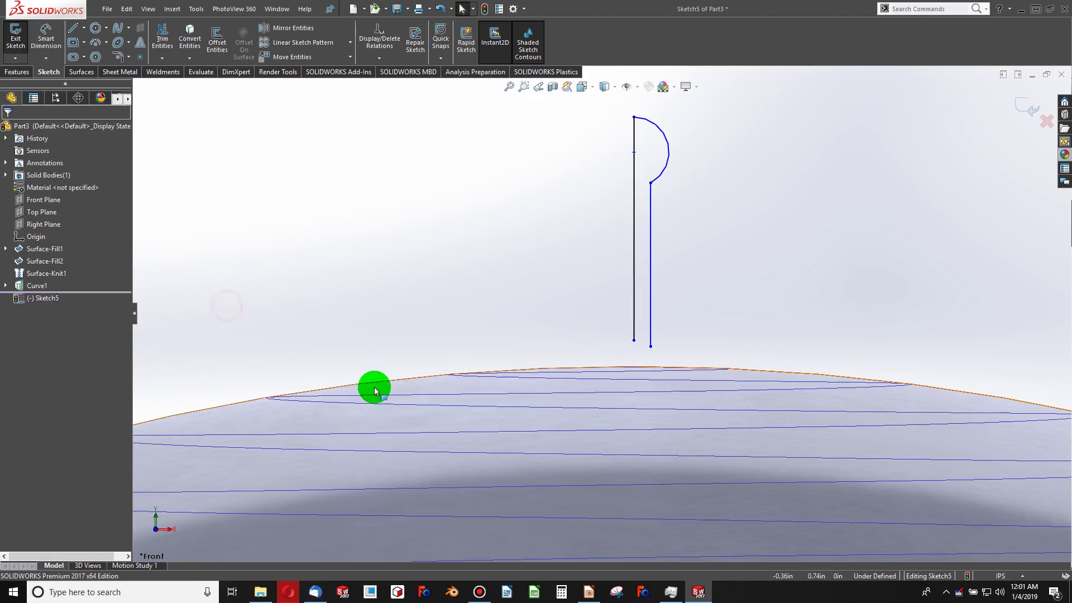
ctrl+click(634, 342)
click(10, 311)
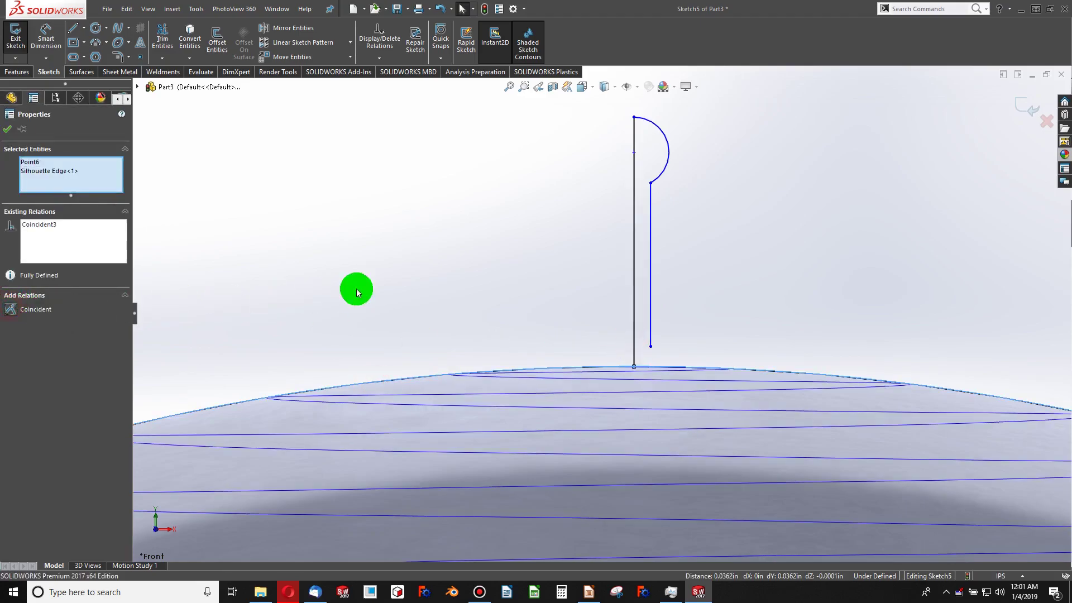
click(418, 279)
Make the lower endpoint of the stem's outer line coincident with the dome's silhouette edge.
click(651, 347)
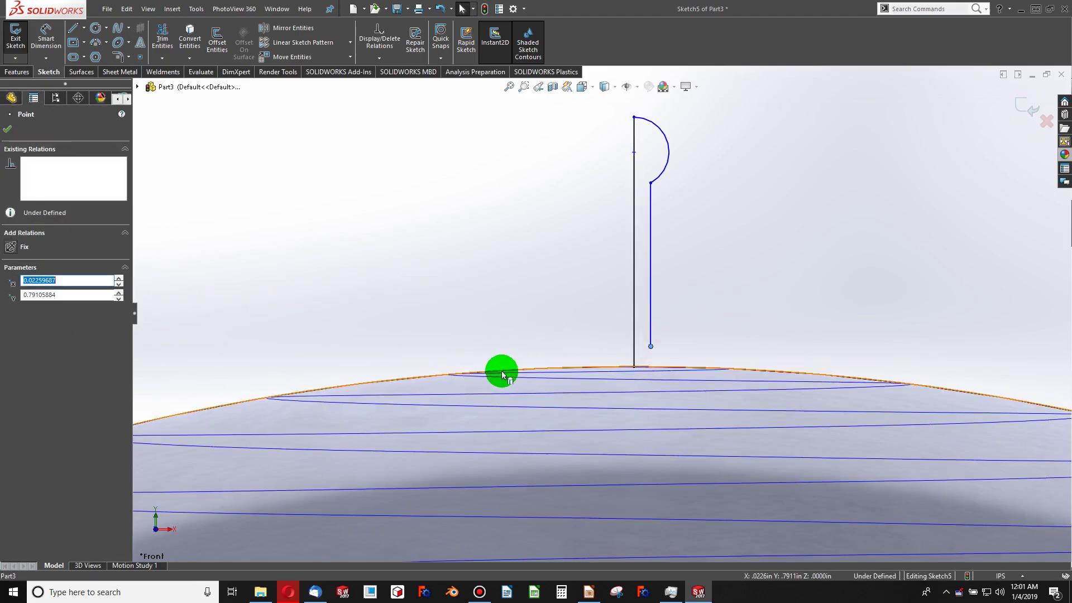
ctrl+click(422, 381)
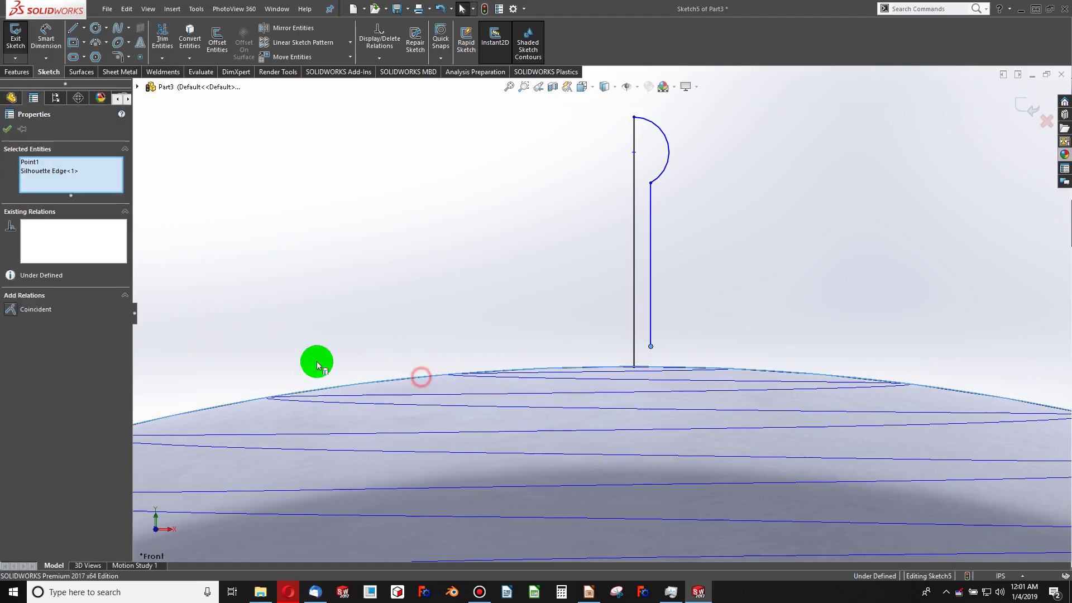
click(13, 315)
click(413, 294)
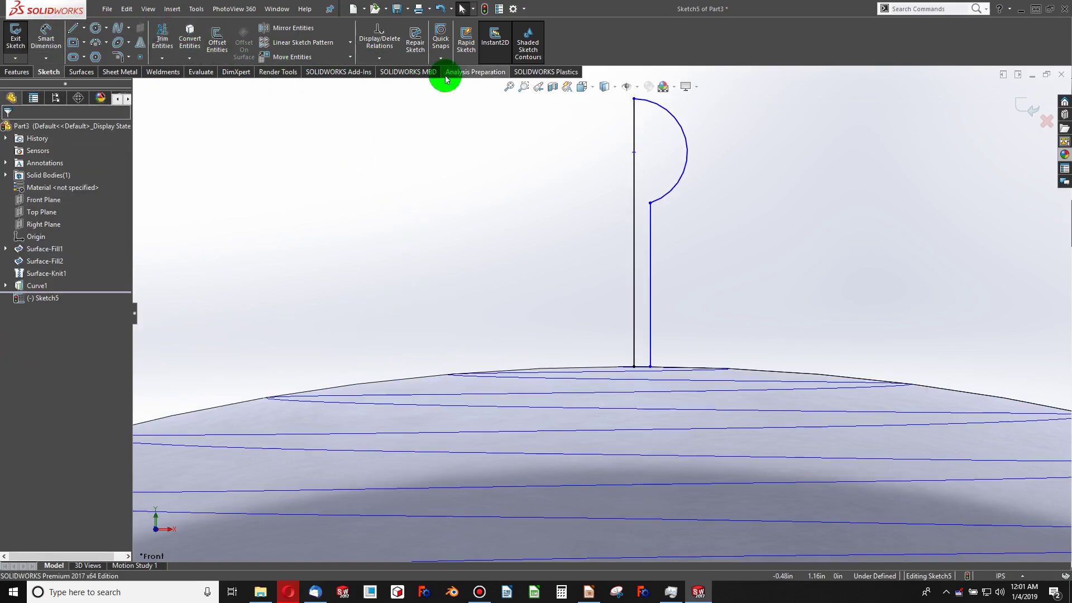
Dimension the bristle's center line to 0.75 in and move the arc-to-stem junction back up to form a small rounded tip.
click(46, 37)
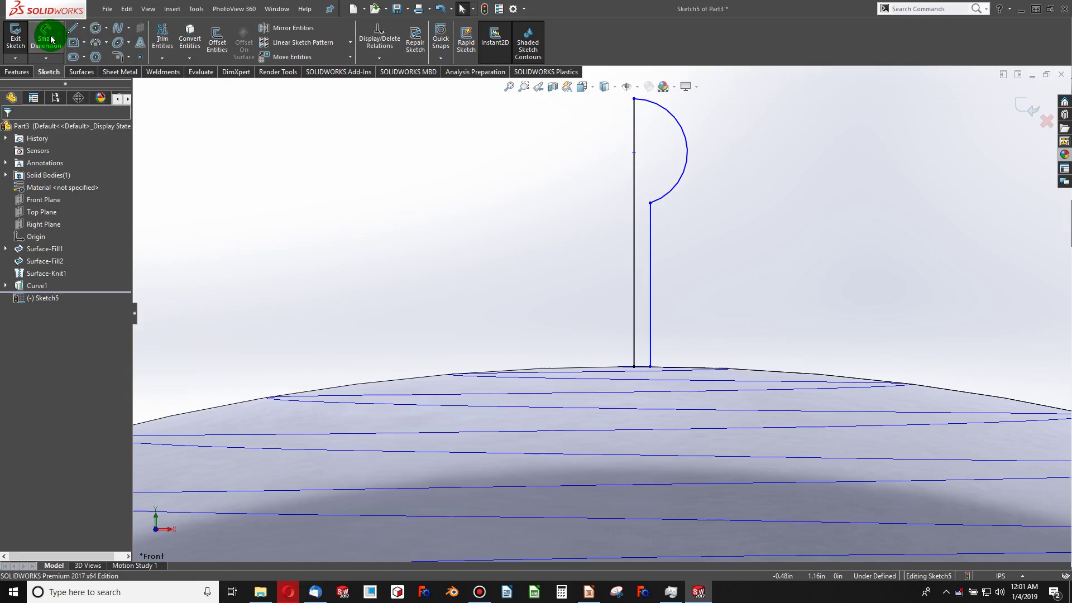
click(634, 175)
click(575, 190)
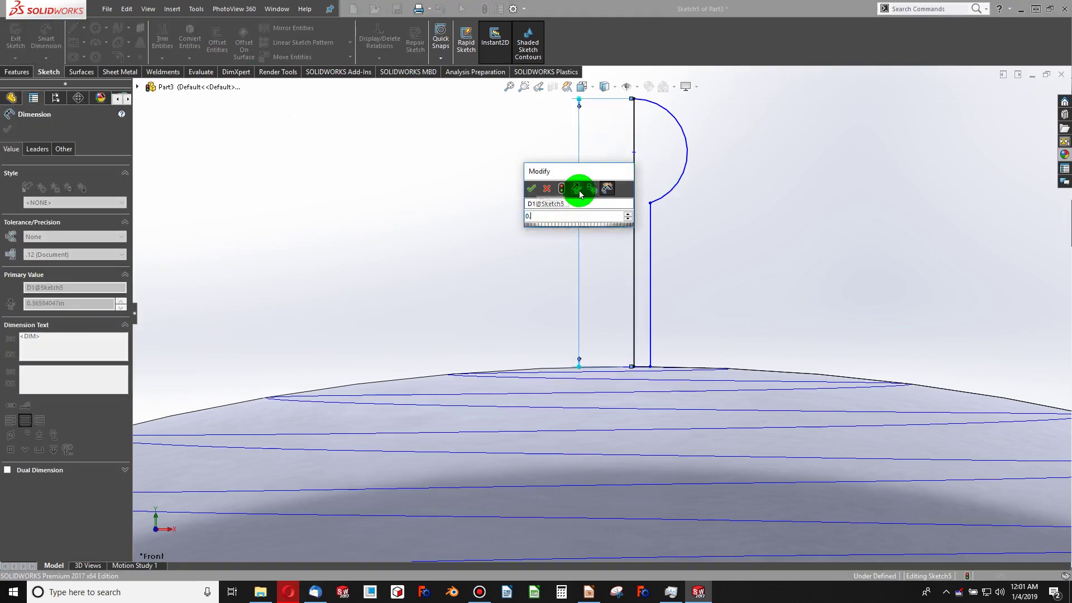
key(Return)
scroll(586, 193, up, 5)
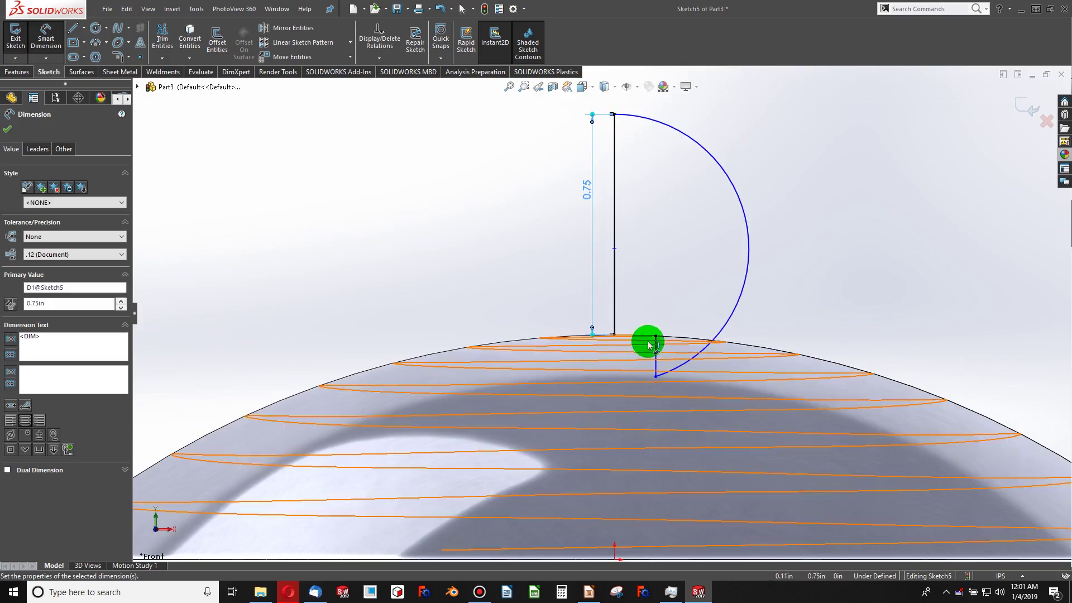
key(Escape)
drag(656, 386, 627, 184)
Dimension the radius of the bristle's tip arc to 0.04 in.
click(46, 34)
click(577, 170)
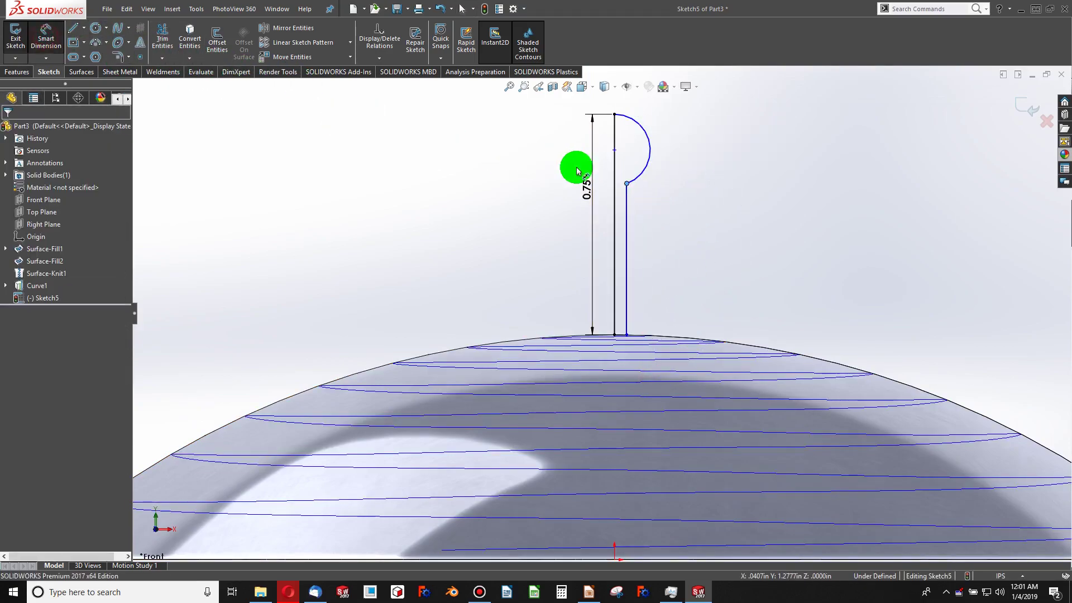
click(649, 166)
click(652, 168)
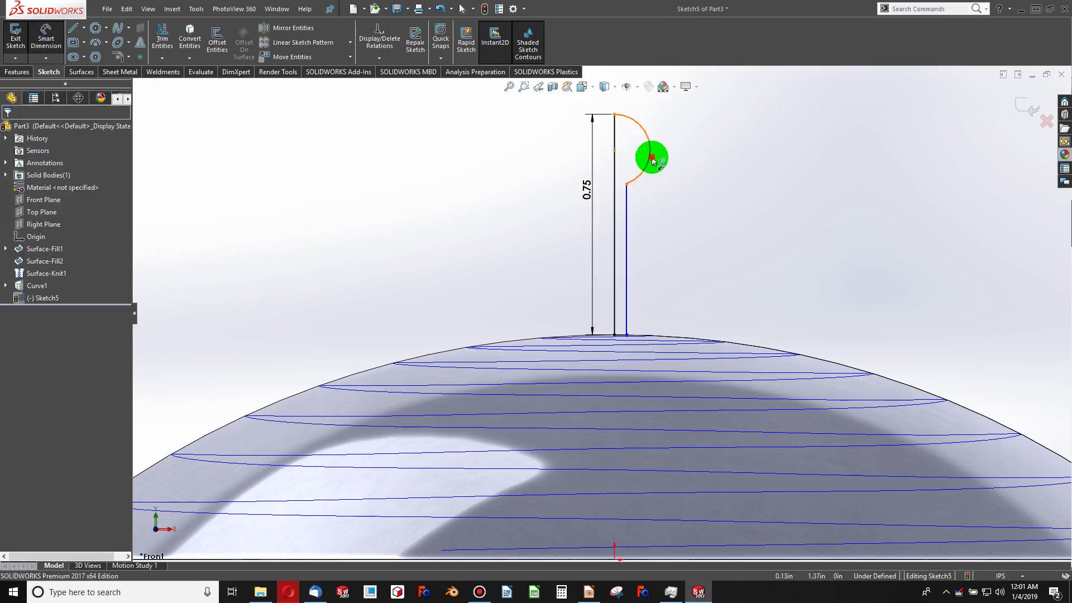
click(652, 160)
click(735, 180)
key(Return)
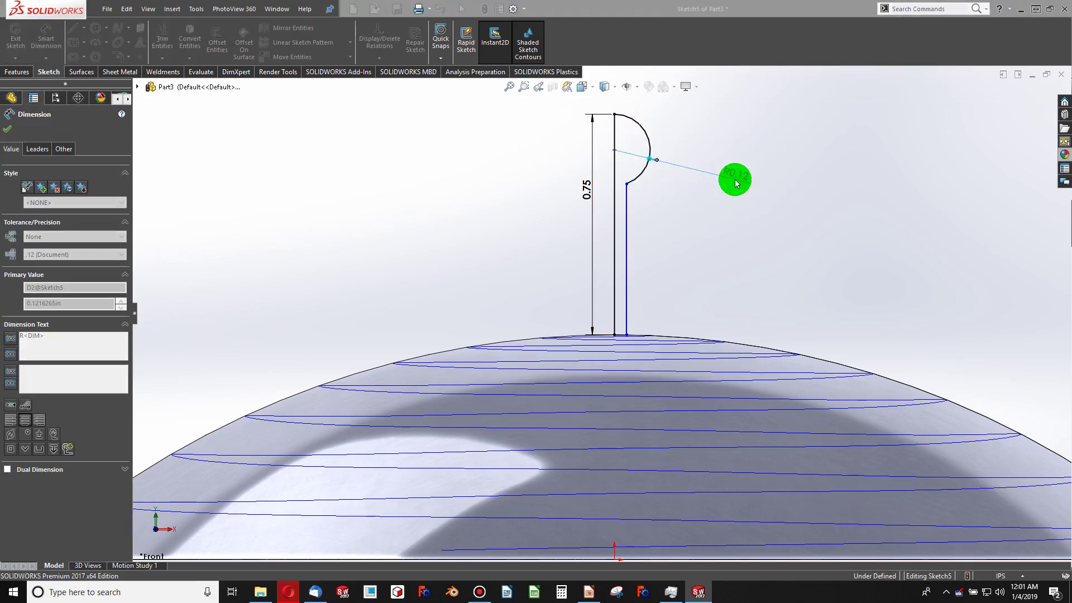
Dimension the gap between the bristle's center line and the stem's outer line to 0.01 in.
scroll(582, 195, down, 2)
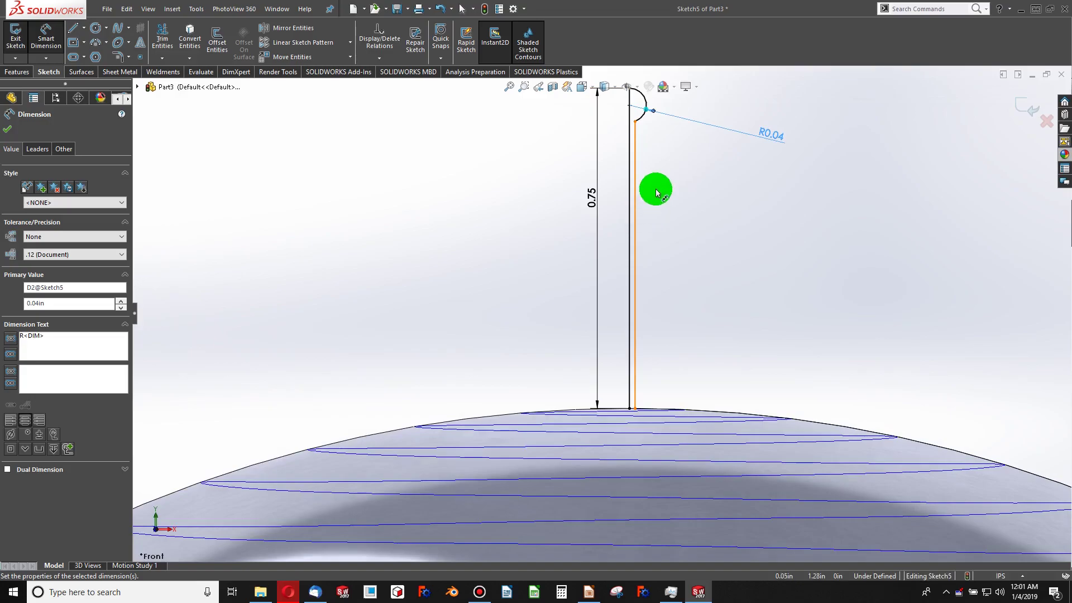
click(631, 229)
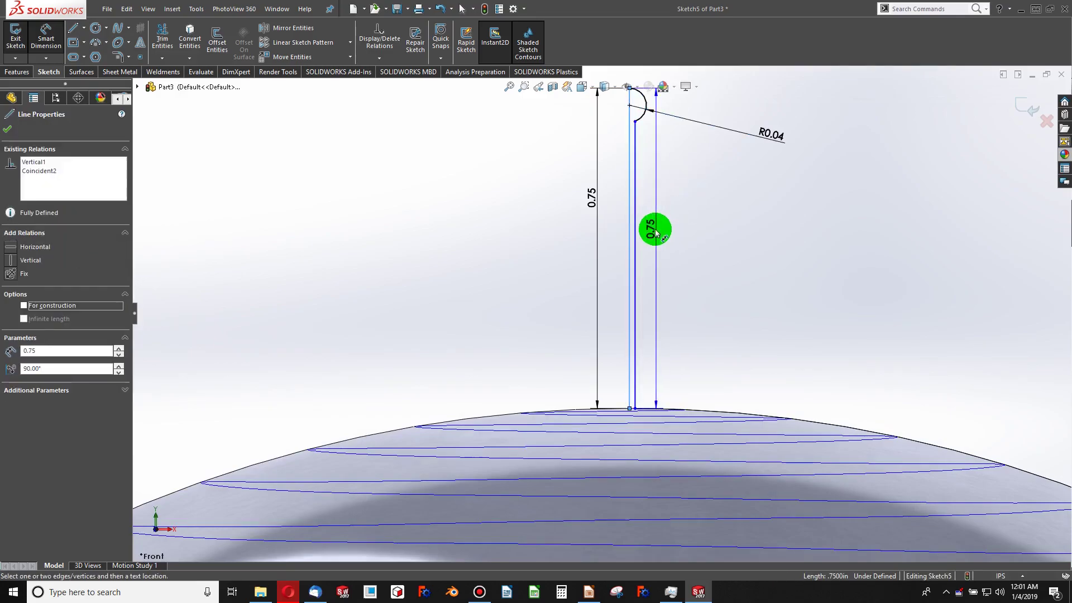
click(636, 229)
click(660, 234)
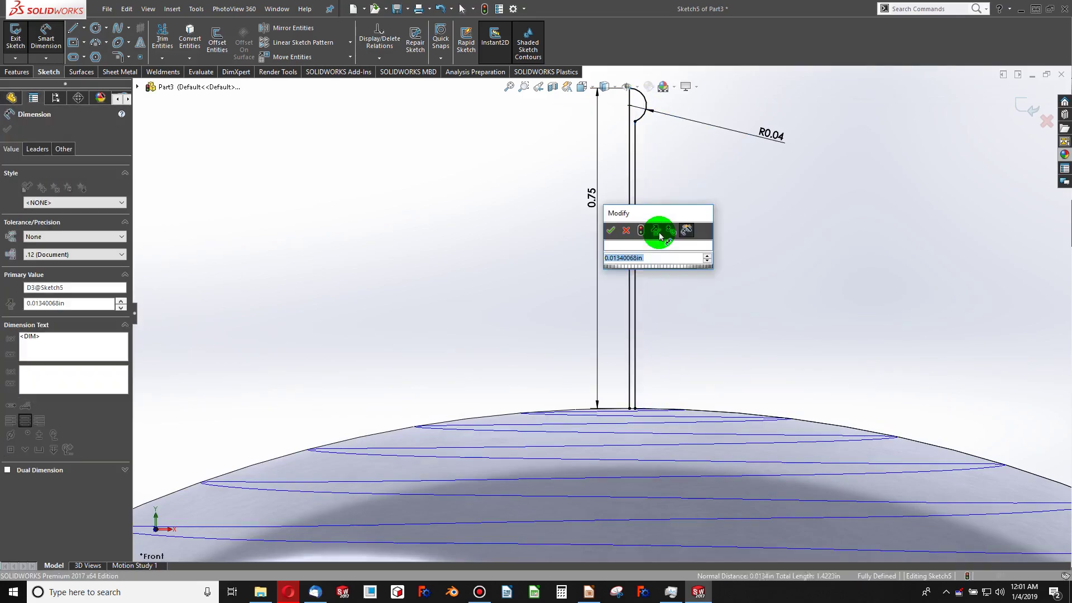
key(Return)
Close the bristle profile with lines from both stem endpoints, extending about 0.04 in below the dome's surface.
scroll(574, 391, up, 3)
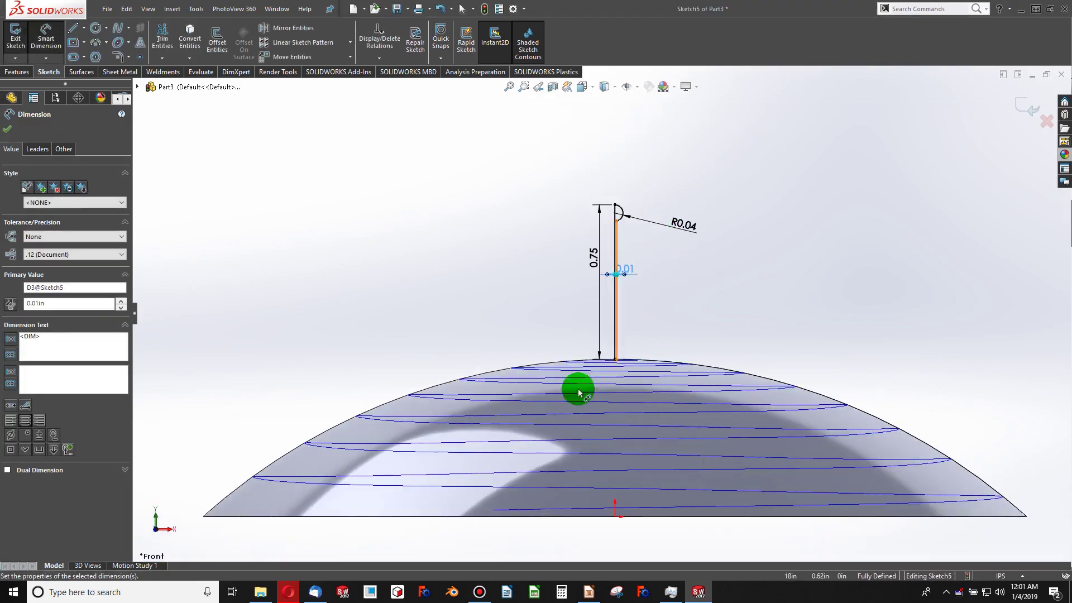
scroll(627, 313, down, 8)
key(Escape)
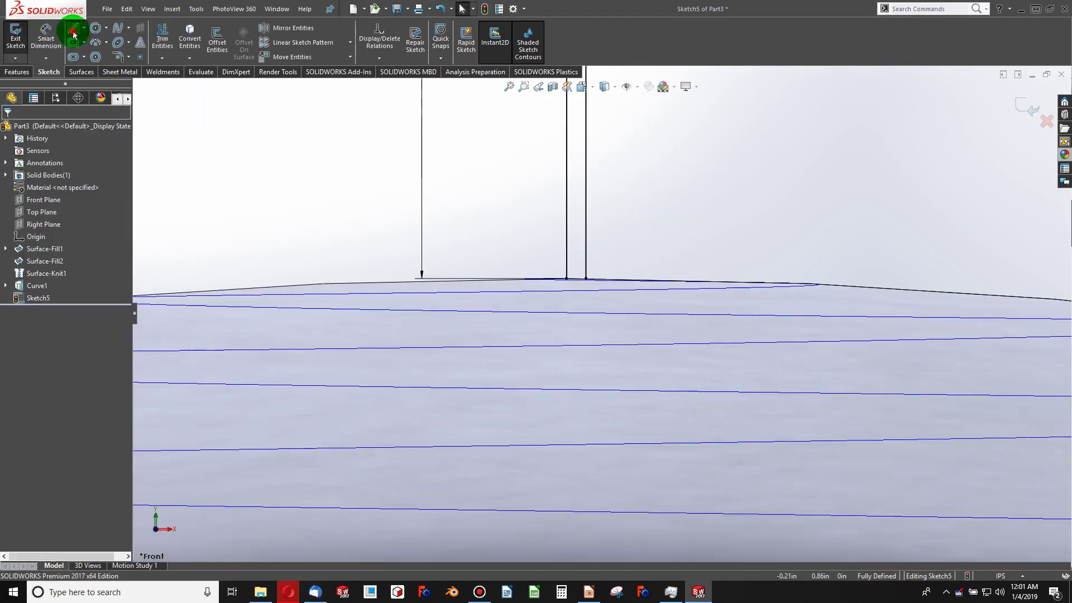
click(73, 33)
click(567, 278)
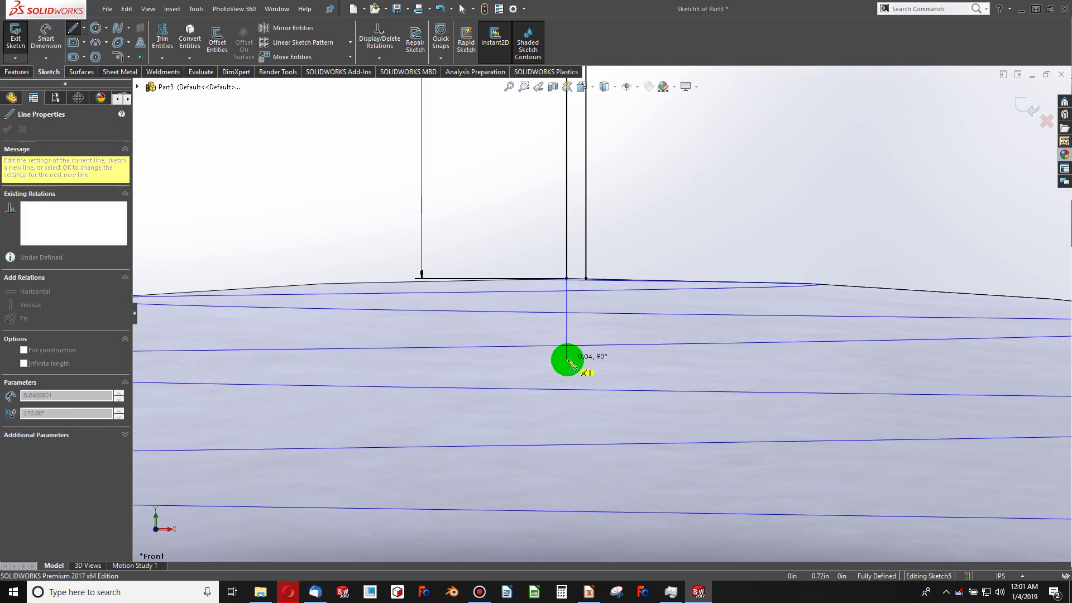
click(567, 359)
click(586, 359)
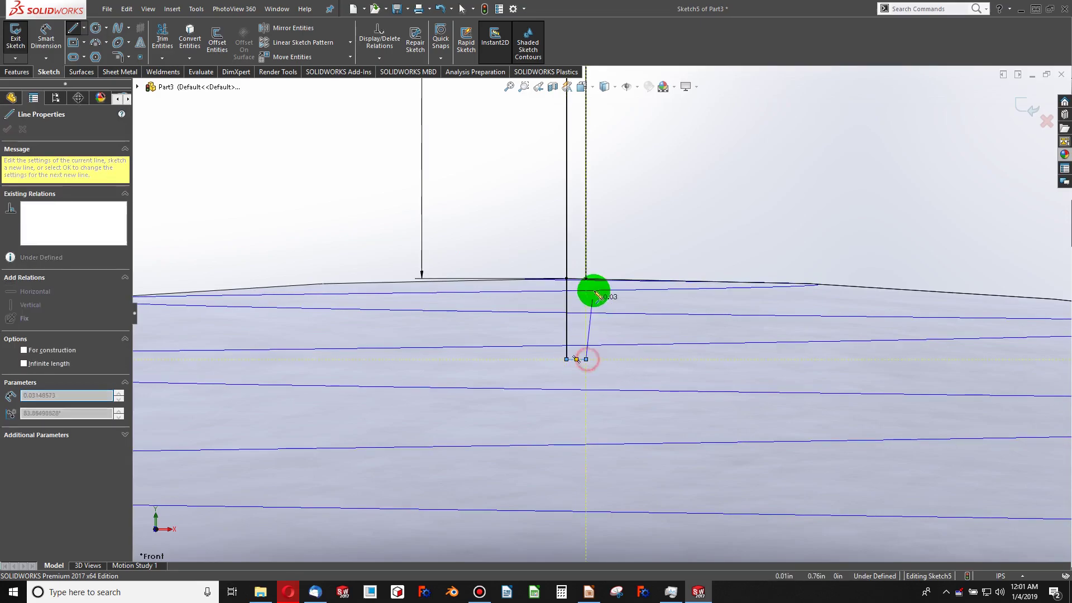
click(586, 279)
key(Escape)
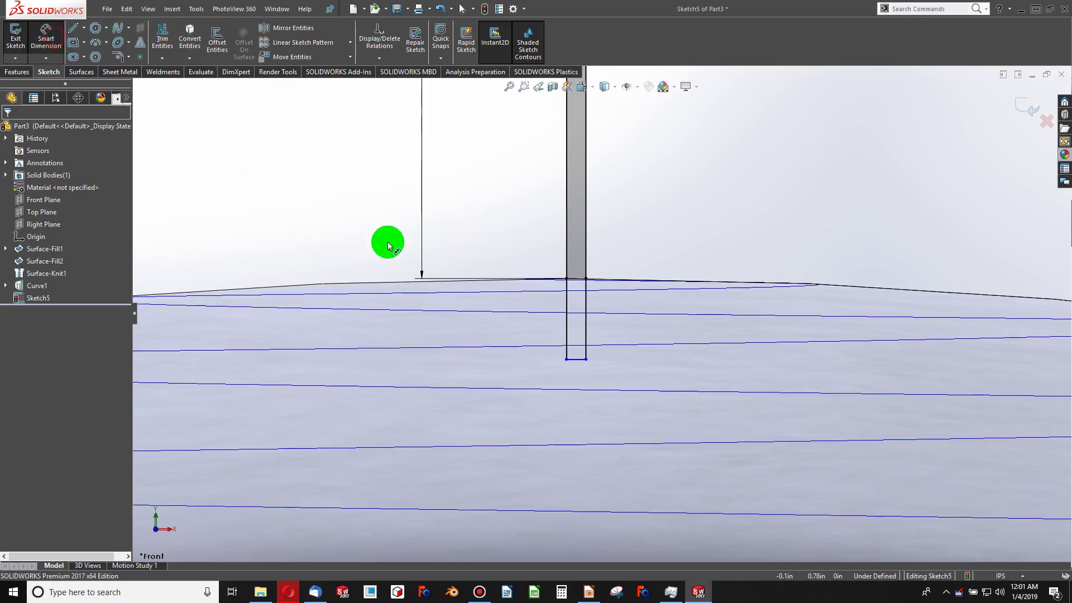
Dimension the depth of the stem extension below the dome to 0.05 in.
click(568, 300)
click(519, 262)
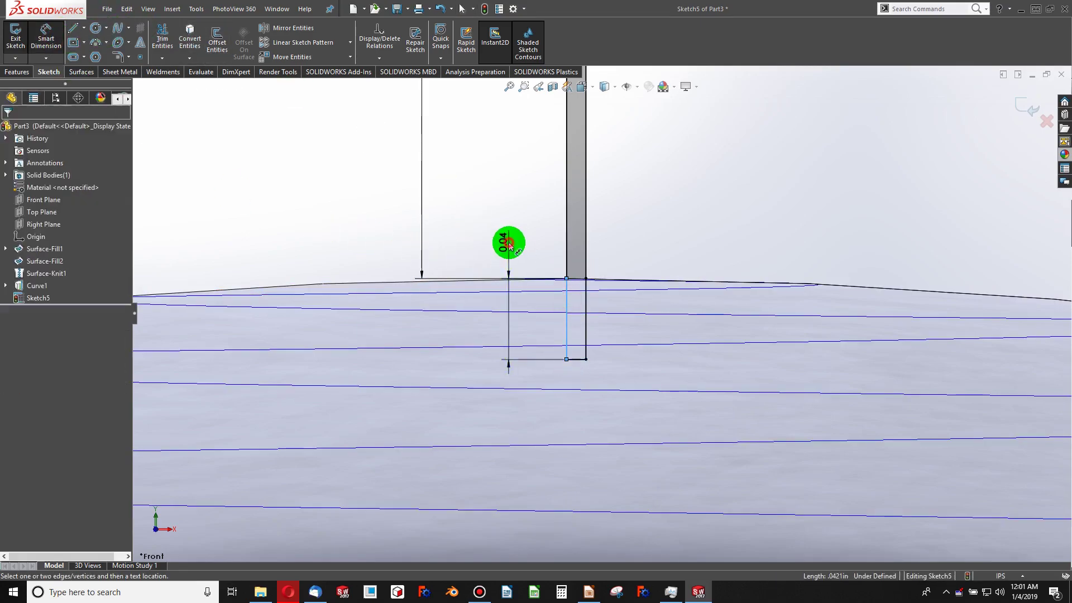
click(508, 242)
text(0.05)
key(Return)
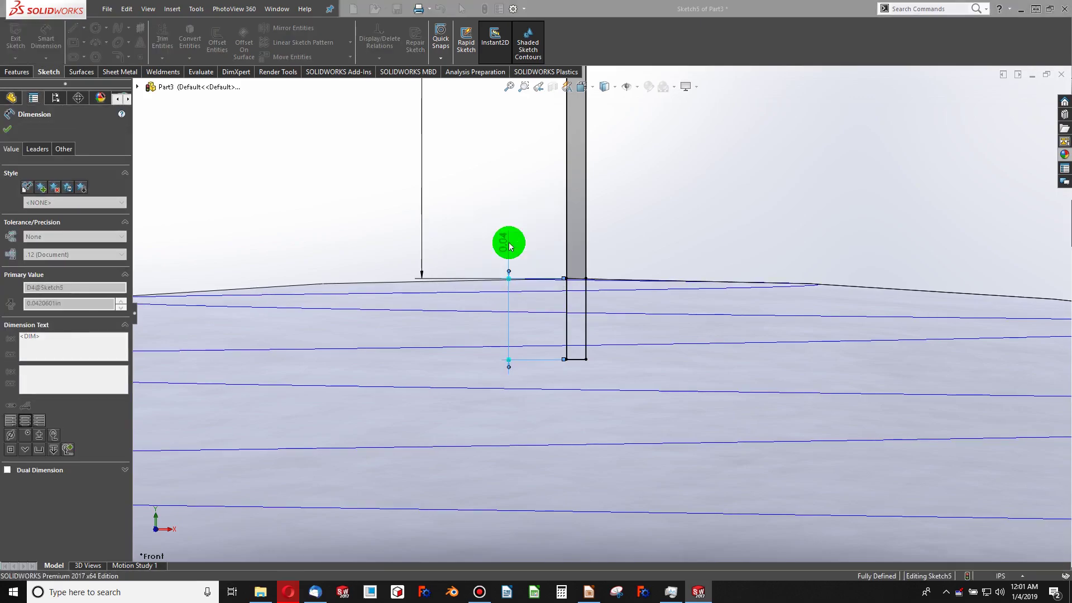
Reduce the stem extension's depth to 0.005 in and exit the bristle sketch with a rebuild.
scroll(510, 242, up, 3)
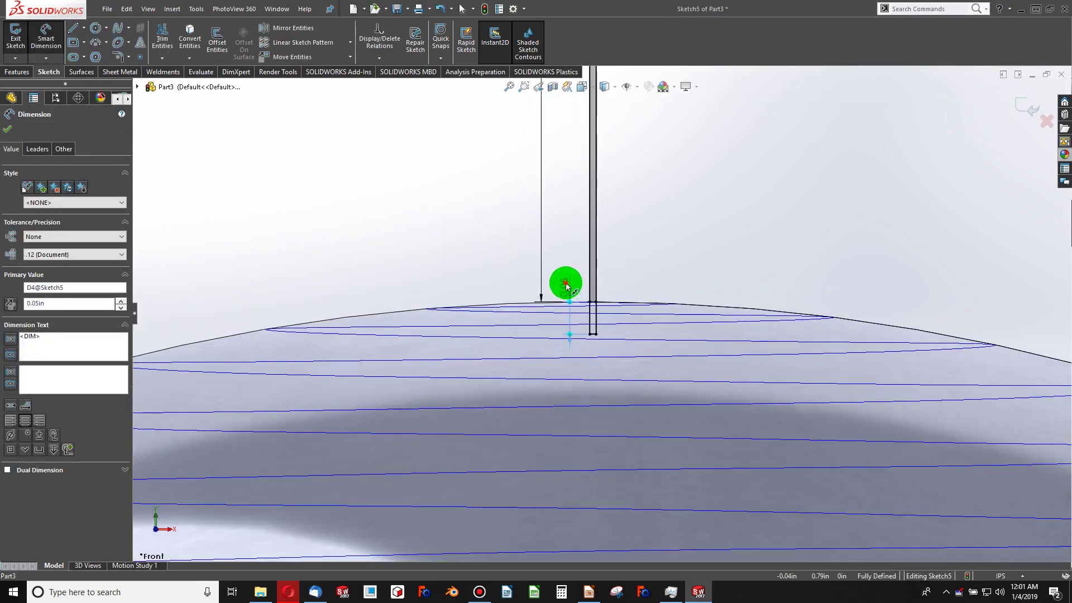
double_click(568, 286)
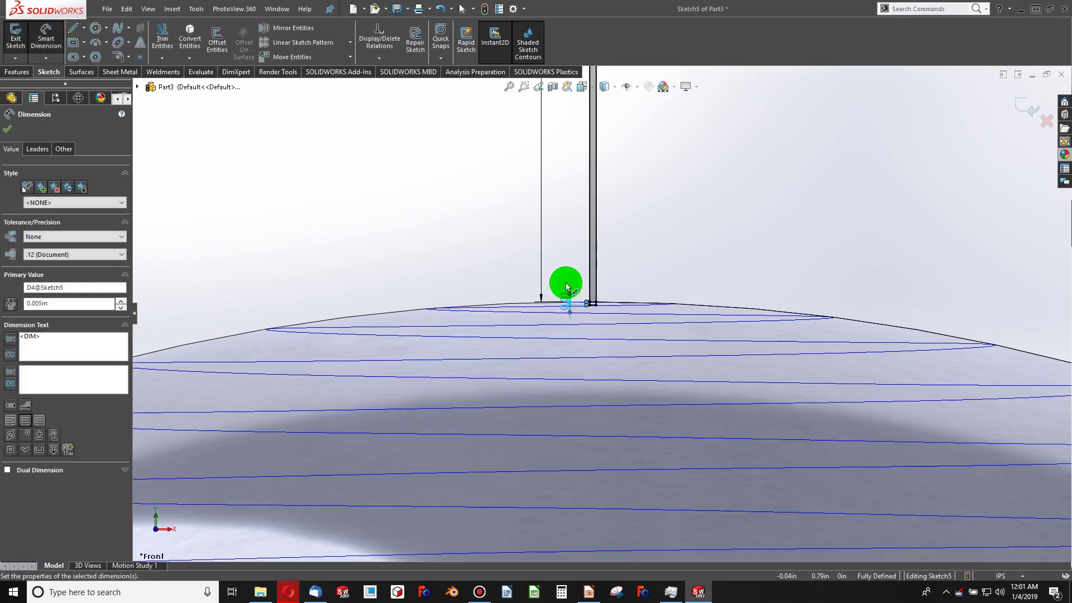
scroll(566, 287, up, 3)
click(512, 258)
click(483, 8)
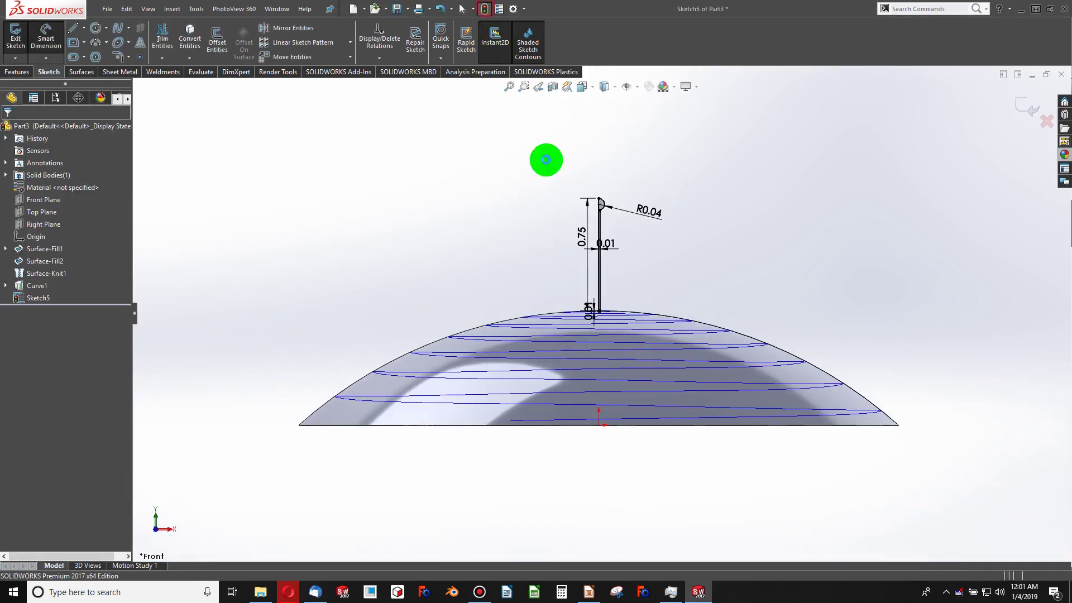
Revolve the bristle profile 360° about its center line as a merged boss.
mouse_move(639, 266)
middle_down()
mouse_move(624, 268)
mouse_move(608, 315)
mouse_move(658, 151)
middle_up()
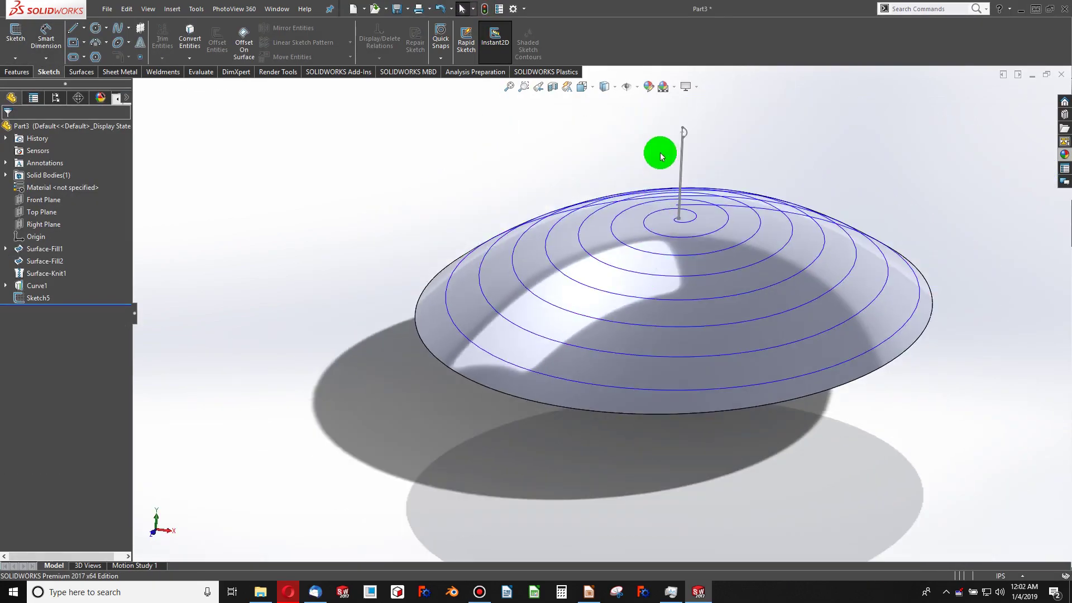
scroll(657, 114, down, 3)
click(28, 70)
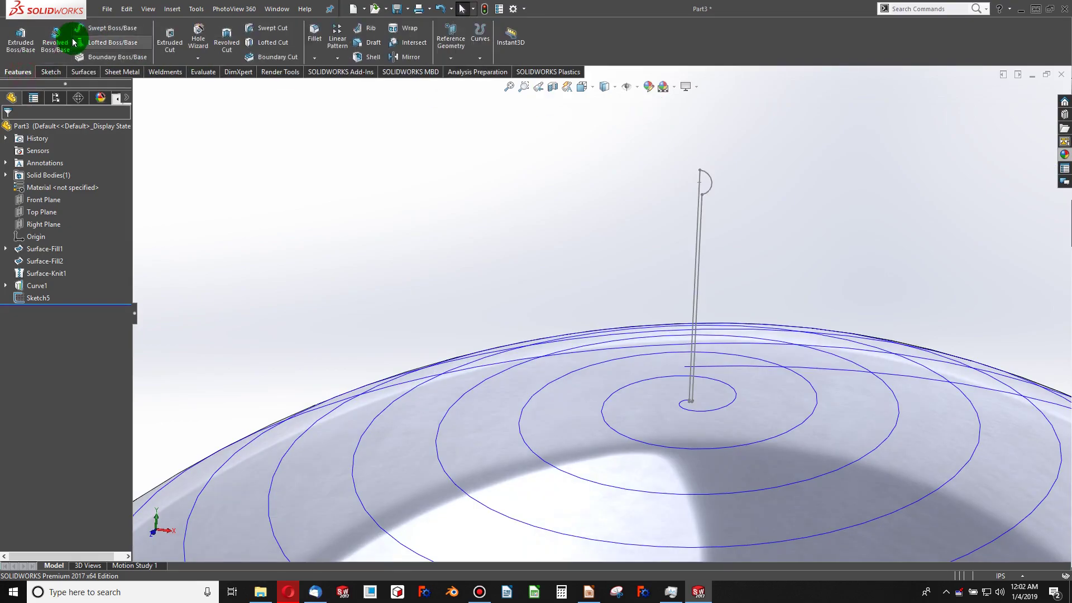
click(73, 42)
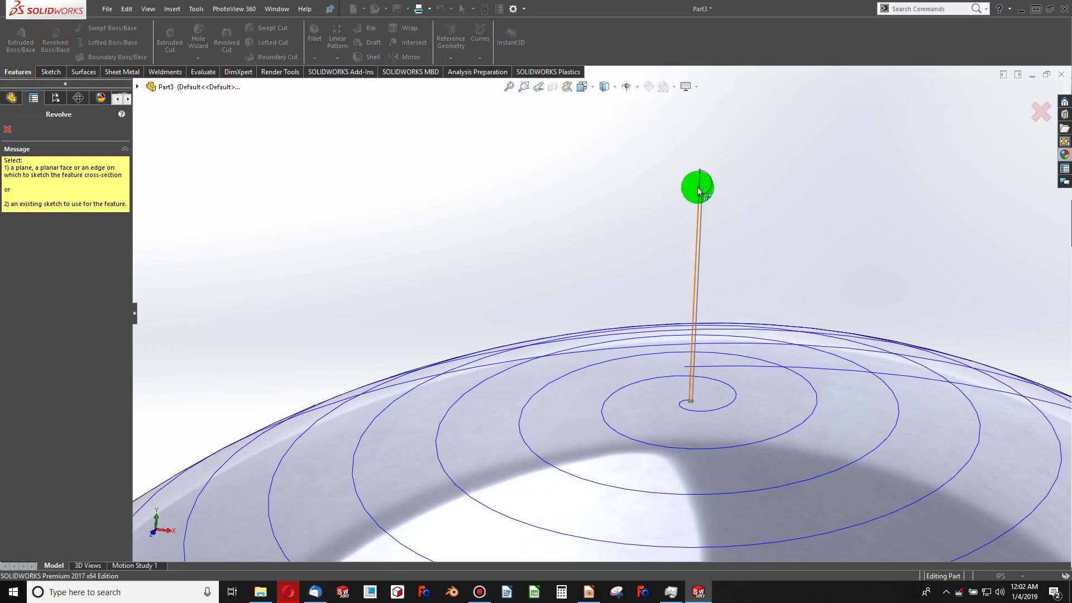
click(698, 190)
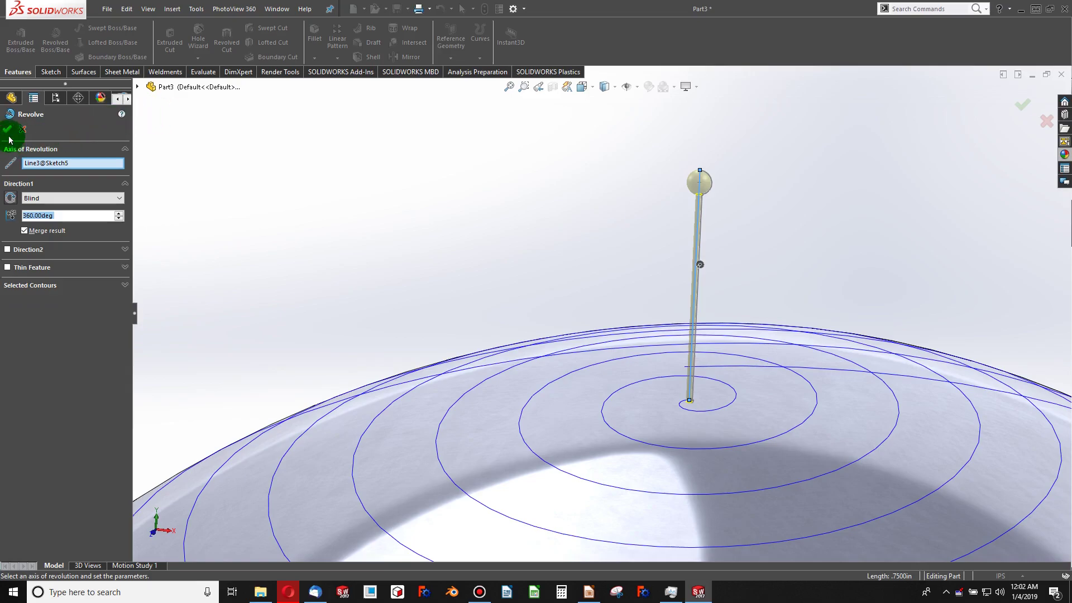
click(8, 130)
Apply the yellow medium gloss plastic appearance to the whole part.
middle_drag(392, 258, 692, 320)
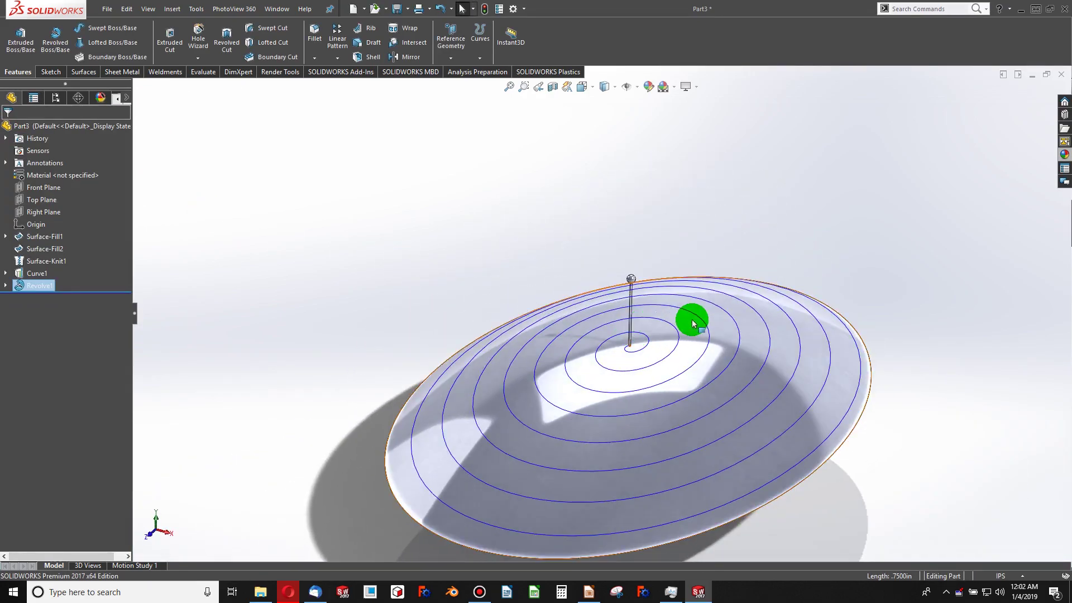
right_click(692, 319)
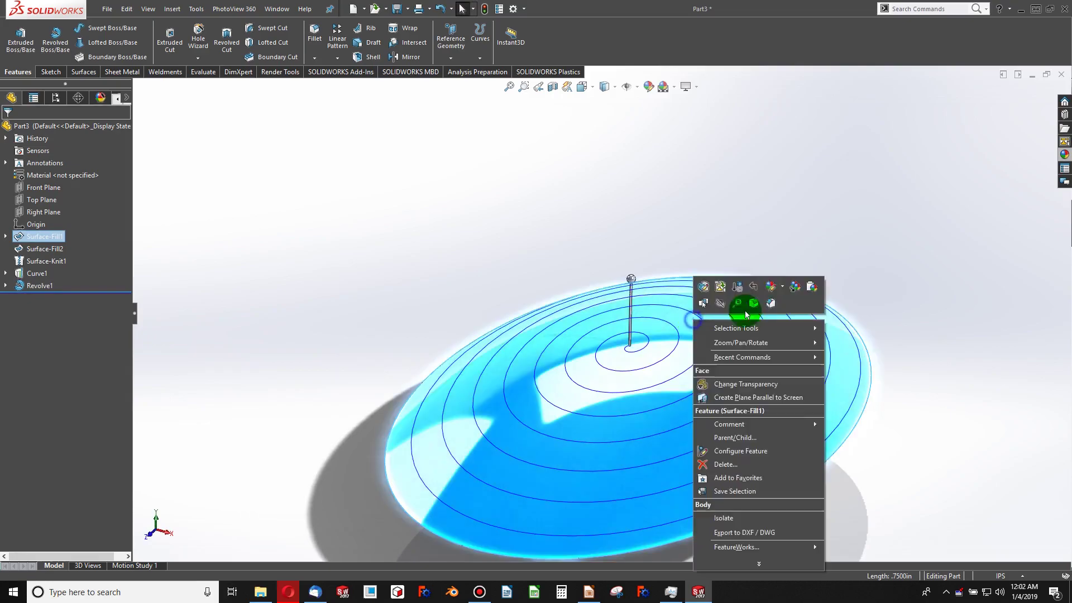
click(784, 288)
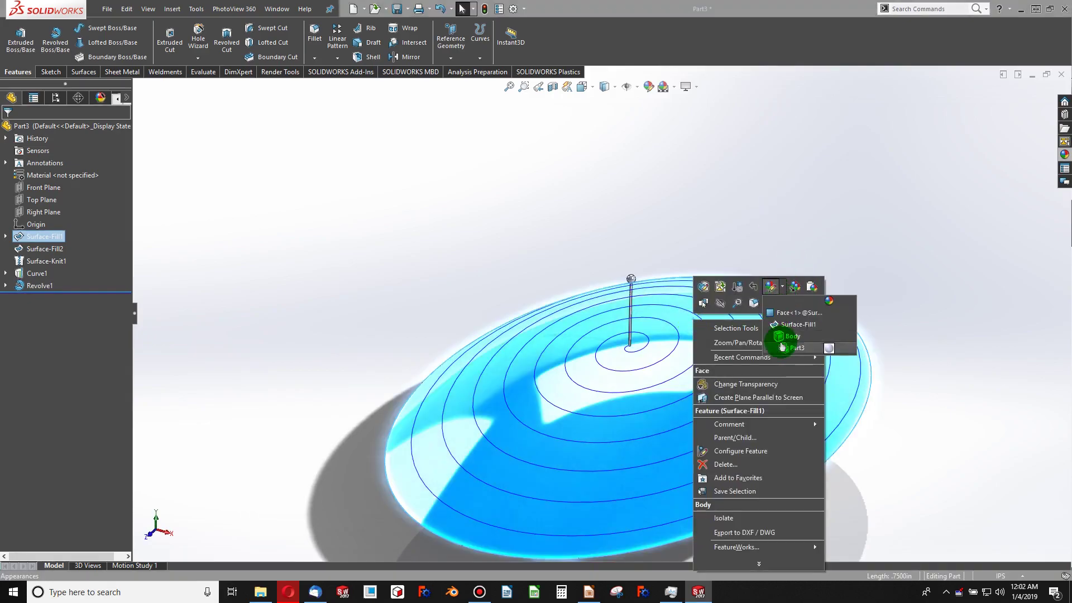
click(796, 330)
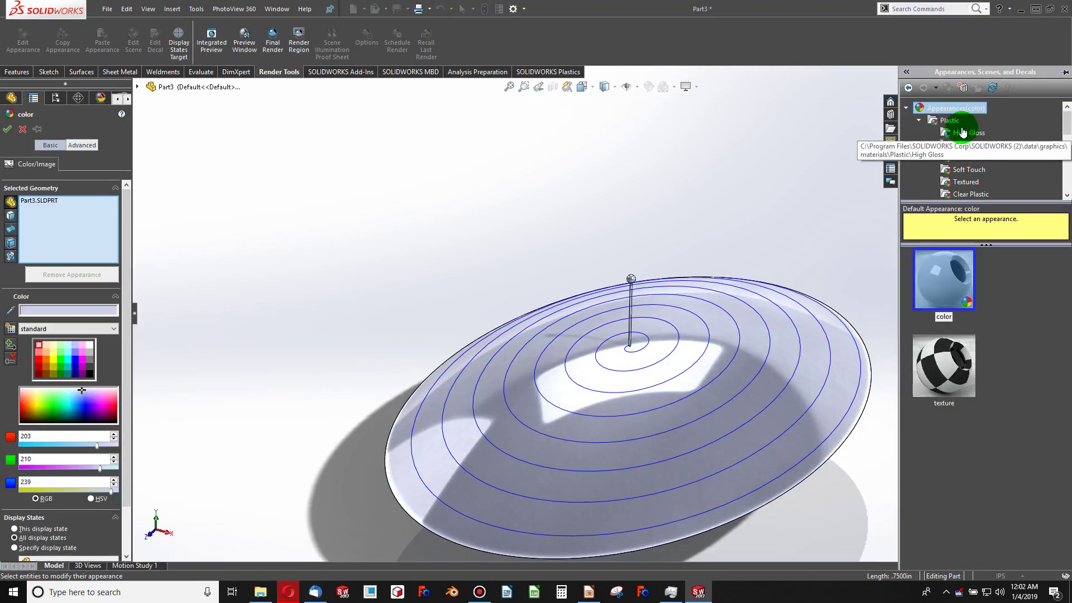
click(963, 143)
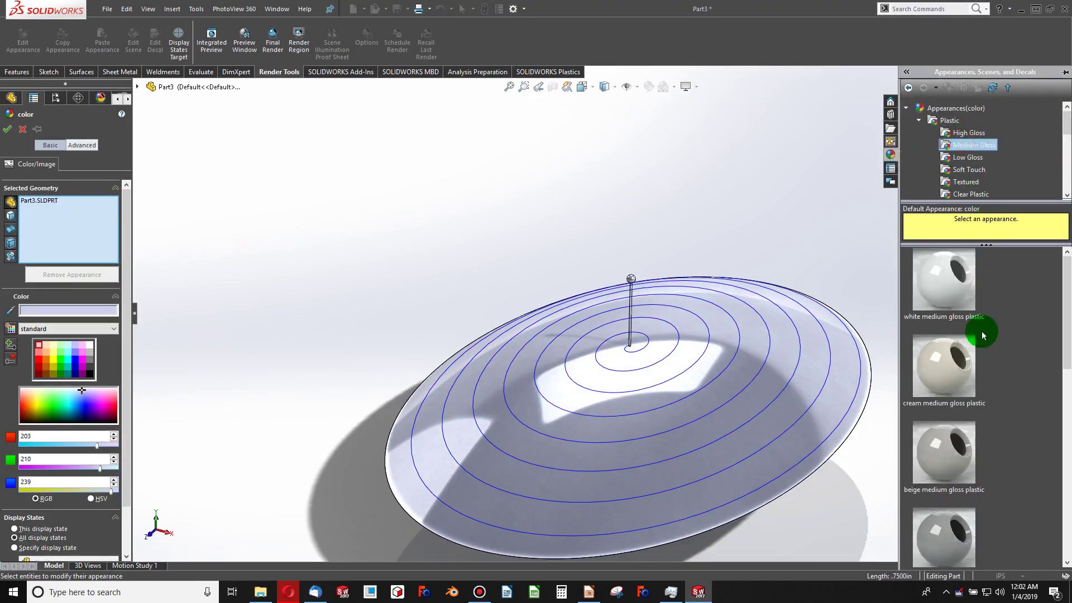
scroll(982, 335, down, 1)
click(960, 535)
click(477, 301)
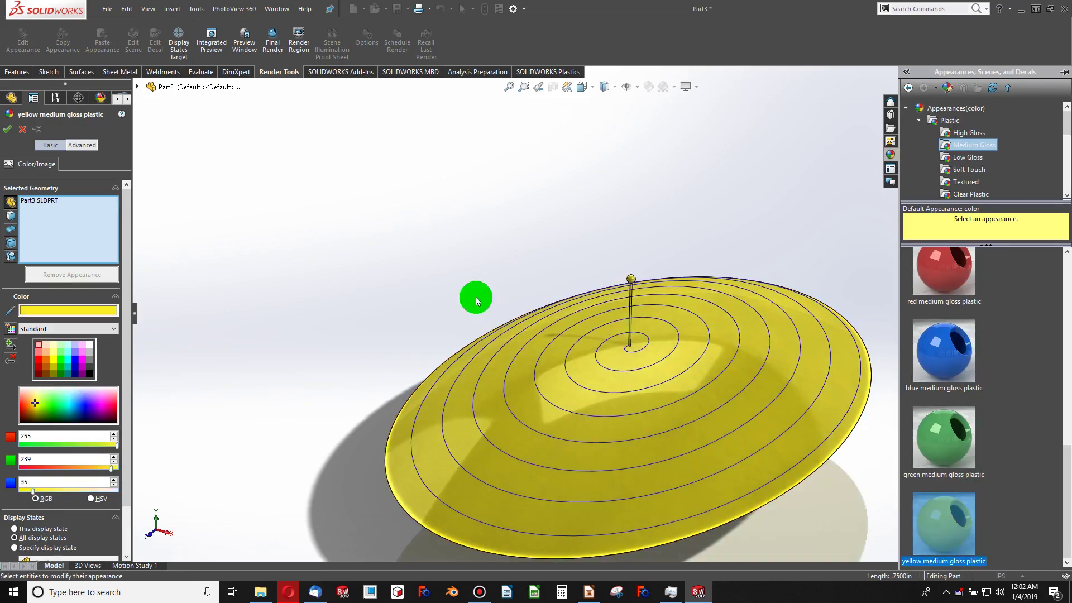
click(7, 129)
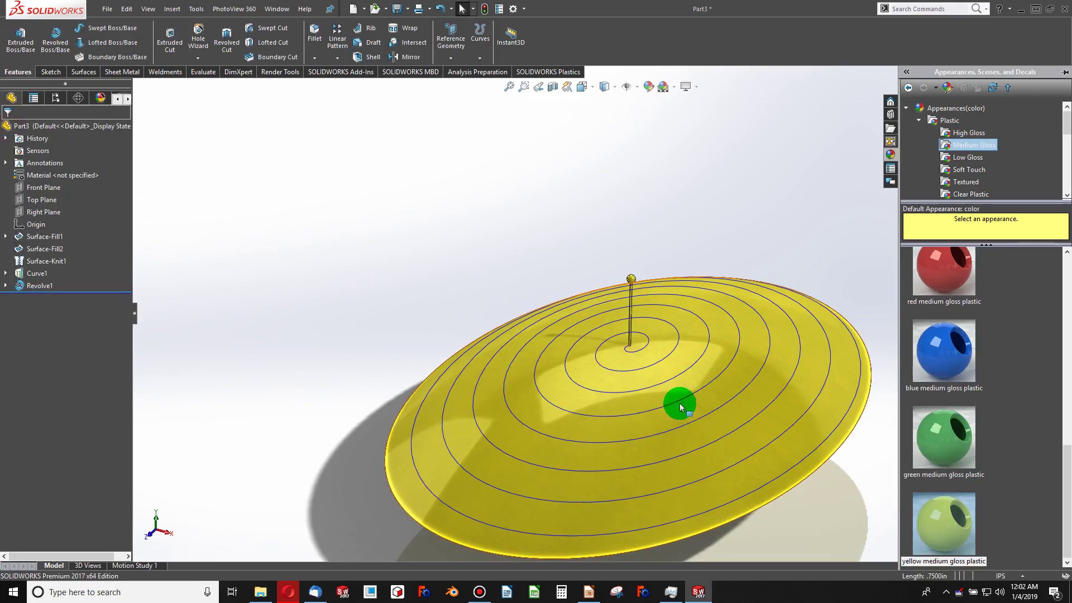
Apply the black medium gloss plastic appearance to only the domed face of the brush head.
right_click(716, 353)
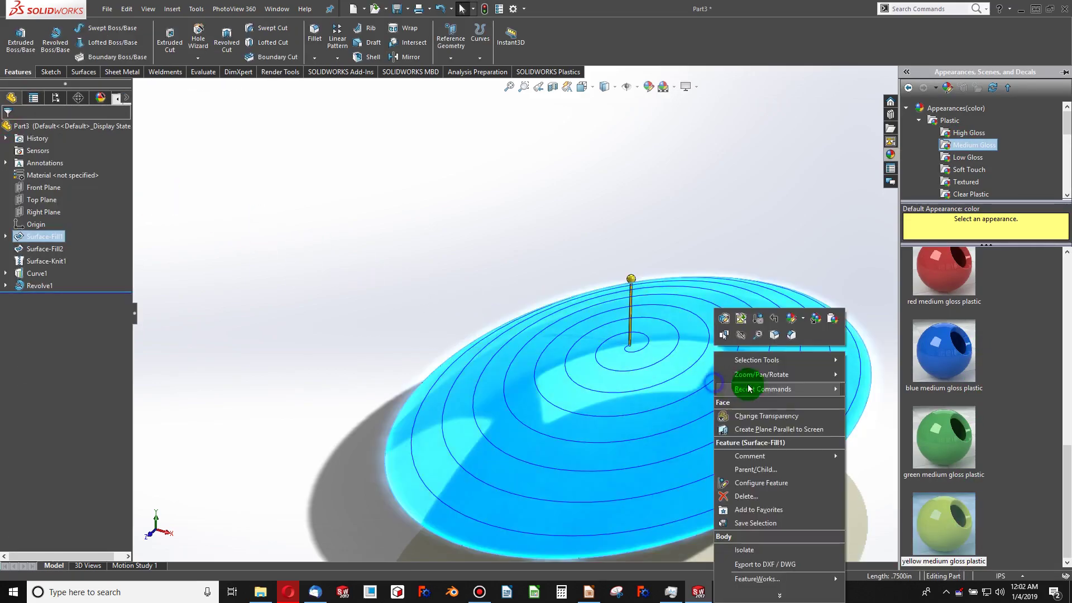
click(804, 318)
click(812, 346)
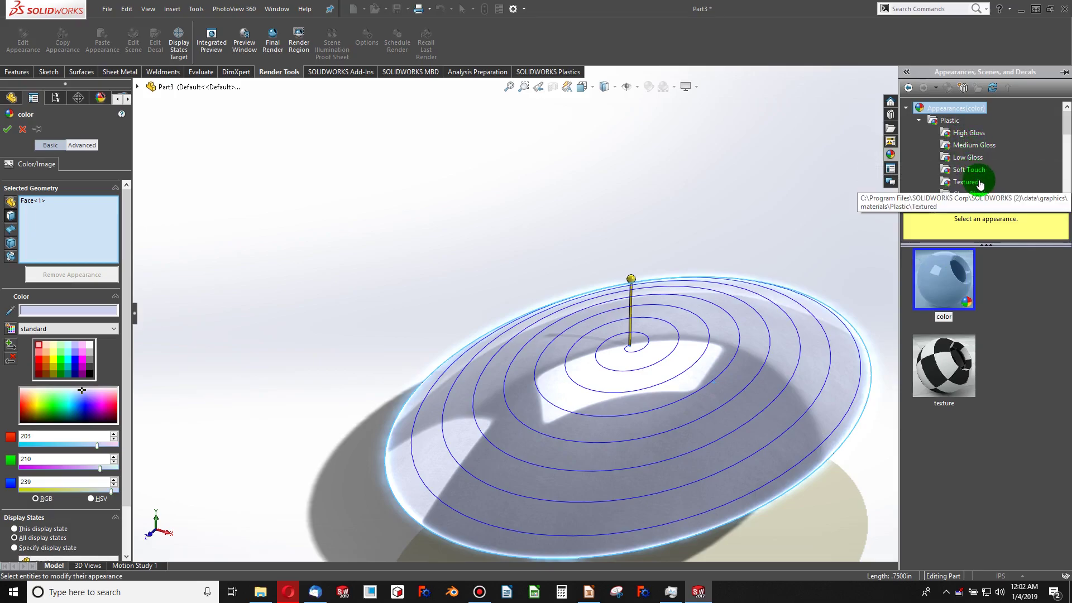
click(974, 145)
scroll(951, 301, down, 5)
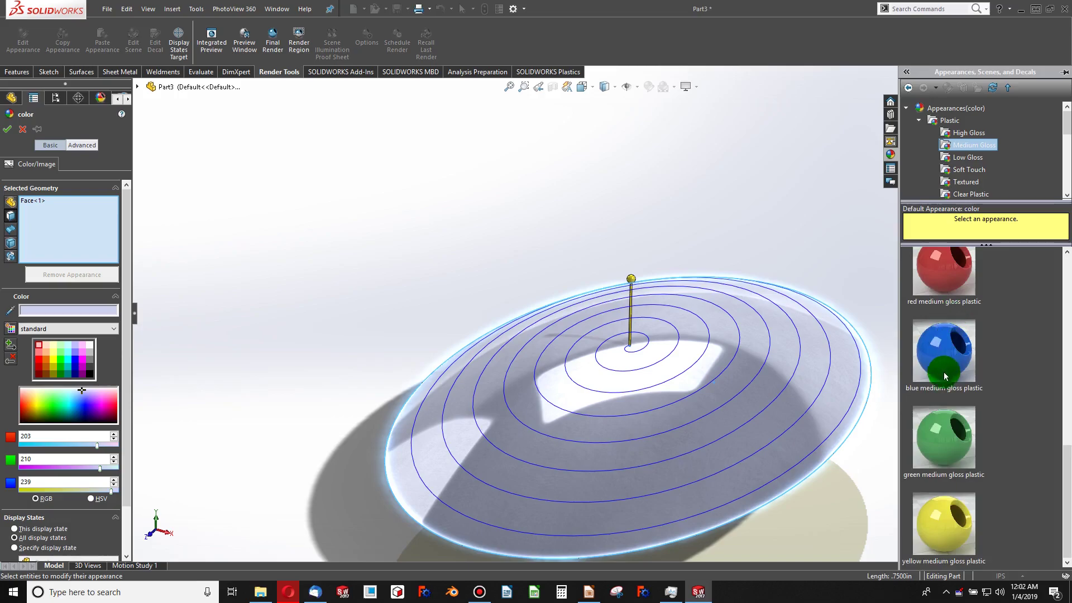
scroll(952, 456, down, 5)
click(949, 441)
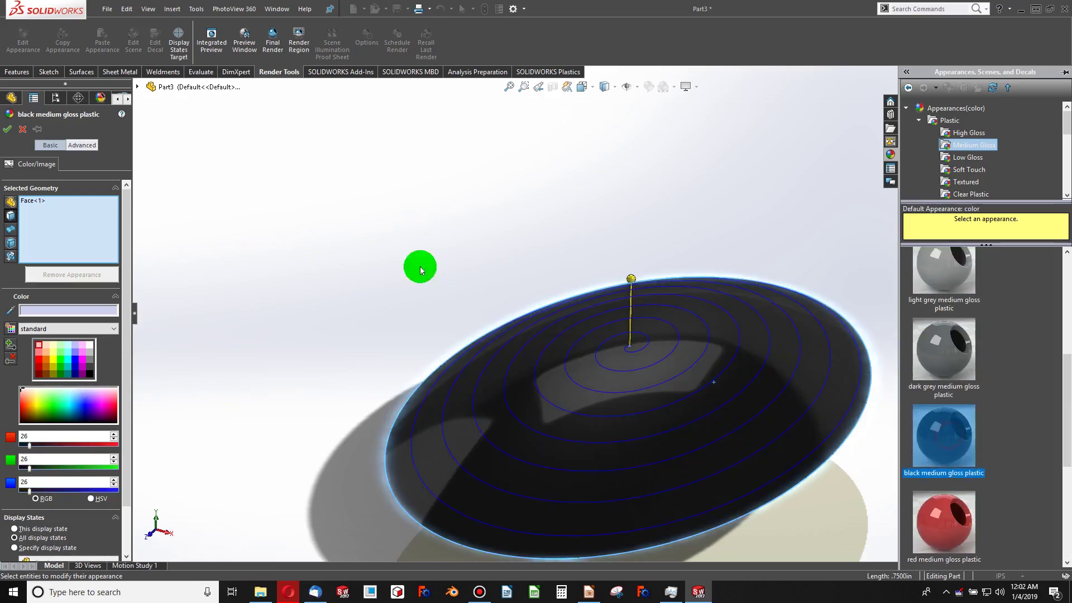
click(378, 237)
click(7, 130)
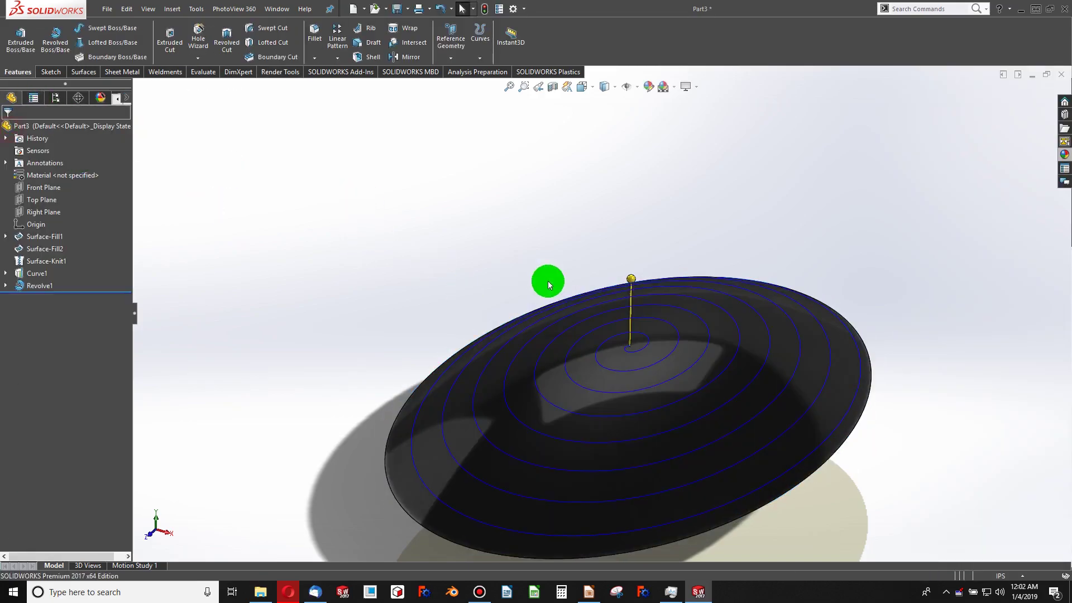
Set up a curve driven pattern along the projected spiral with 150 equally spaced instances and the domed face as face normal.
scroll(548, 280, down, 3)
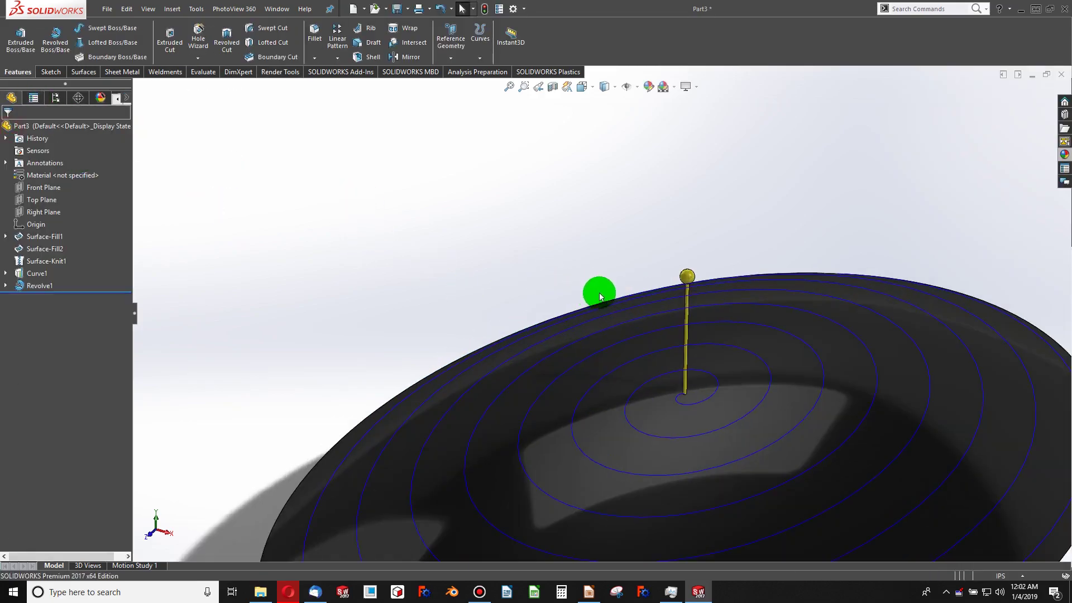
click(338, 58)
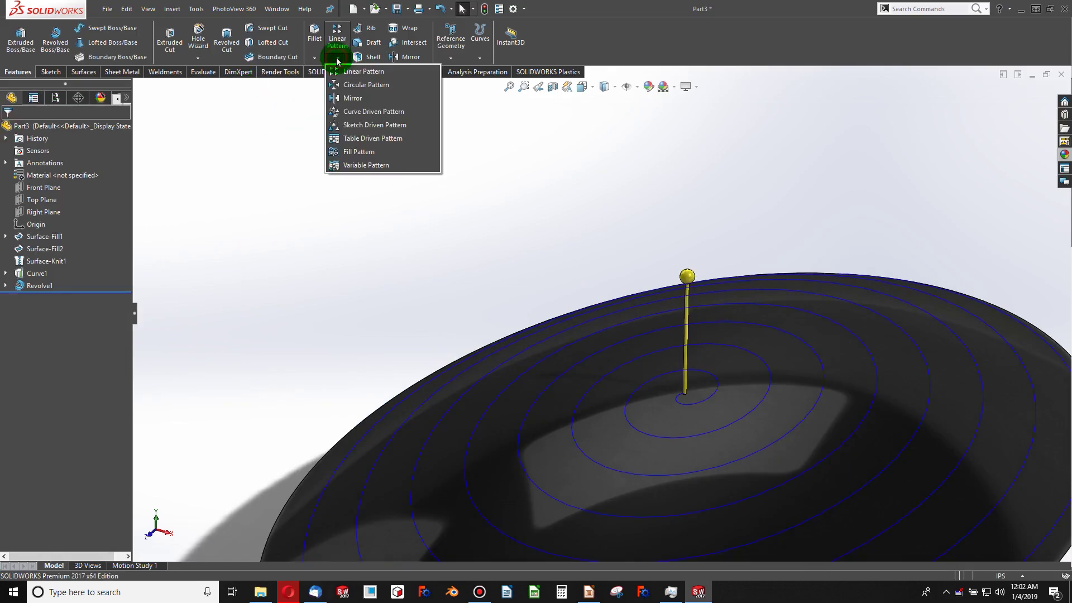
click(385, 115)
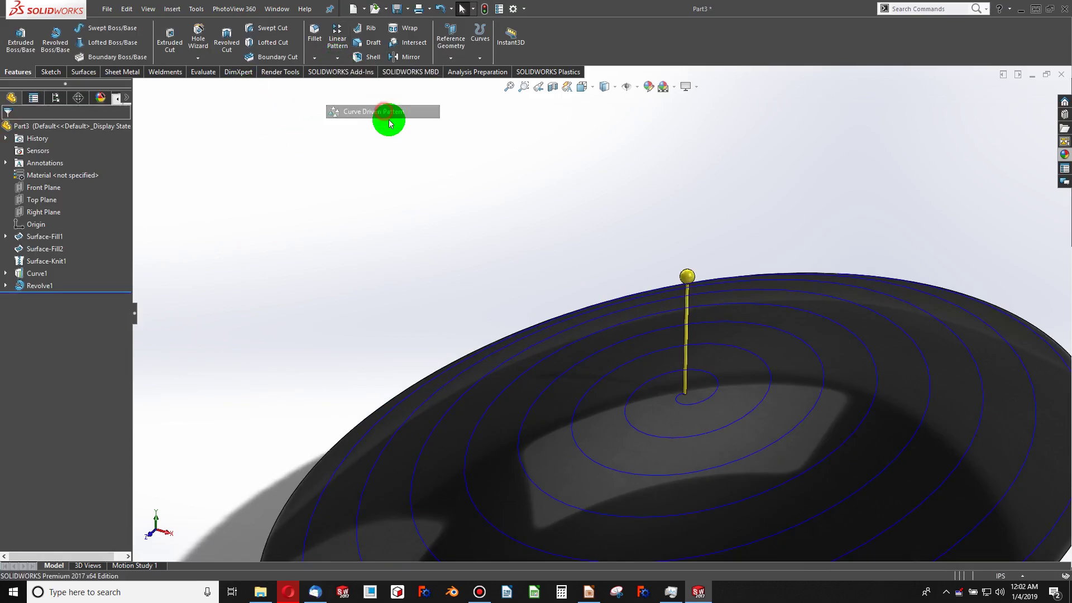
click(639, 358)
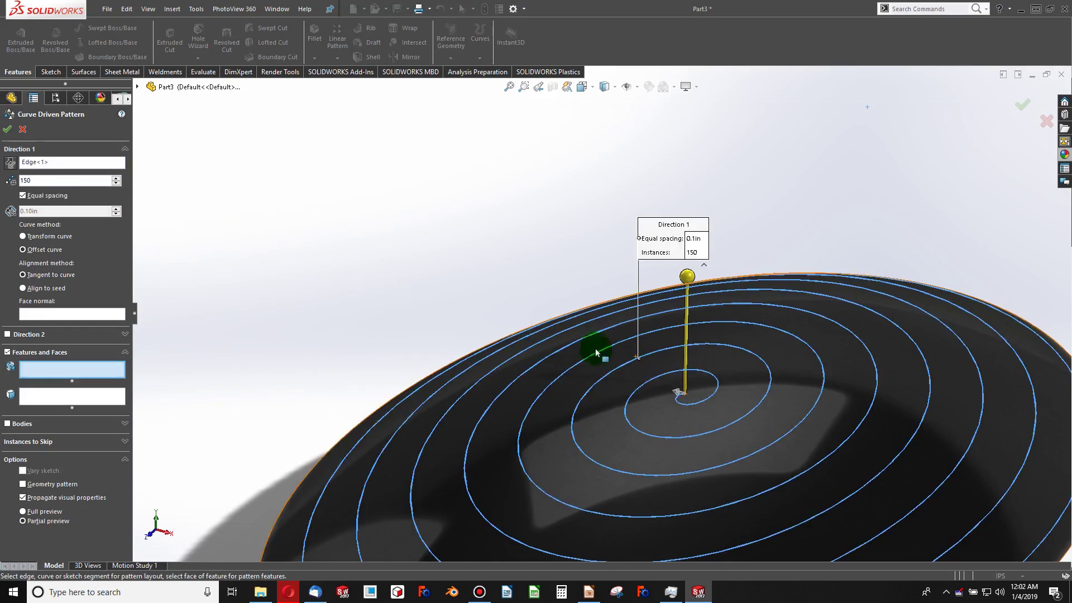
click(74, 313)
click(635, 442)
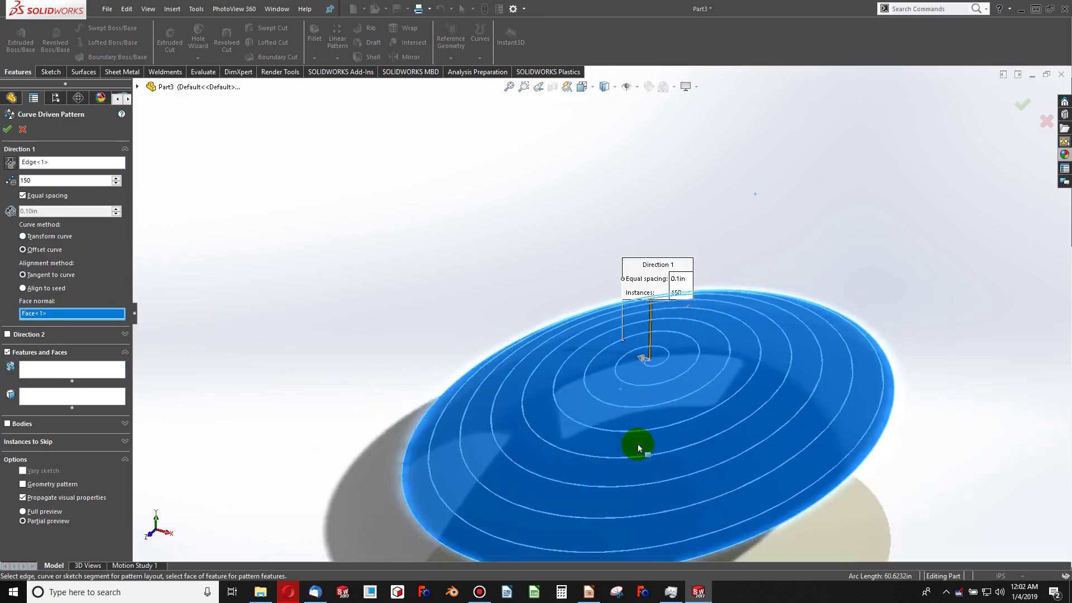
middle_drag(638, 449, 805, 395)
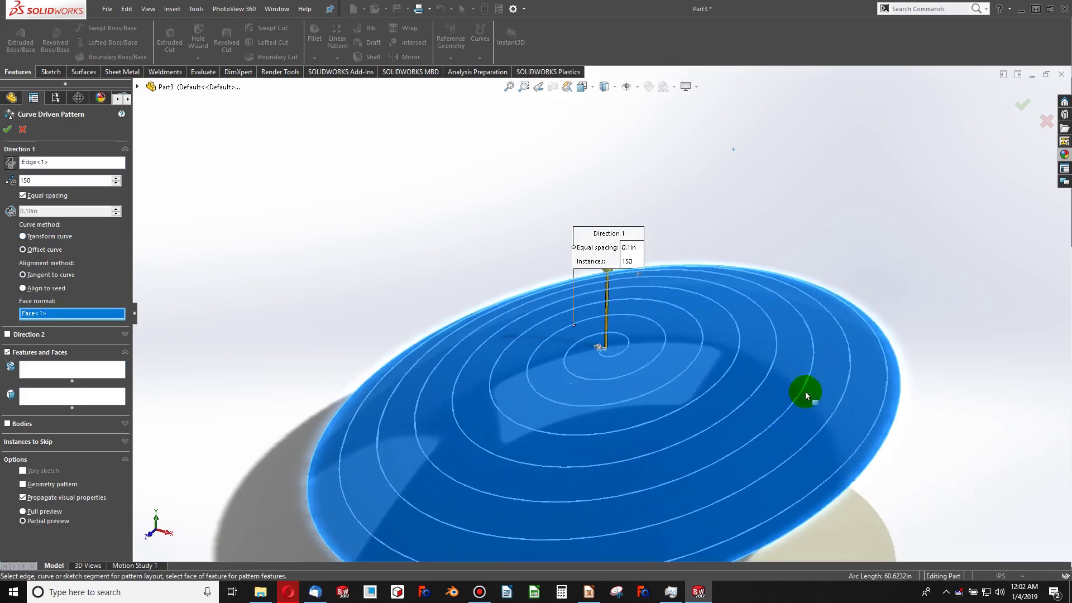
Choose the revolved bristle as the feature to pattern and create the curve driven pattern.
click(44, 372)
scroll(491, 295, down, 2)
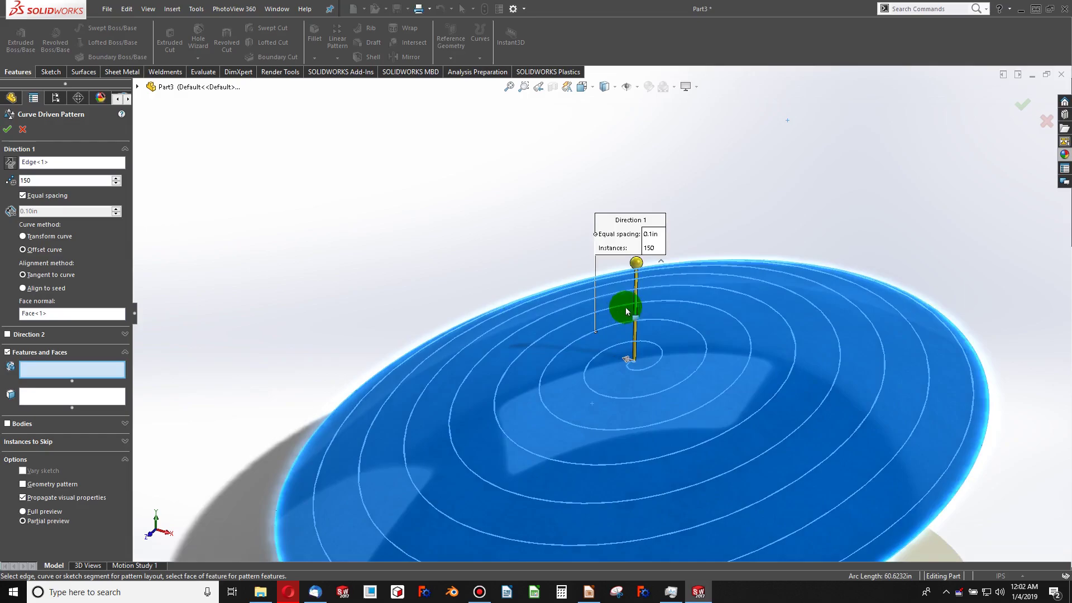
scroll(626, 307, down, 2)
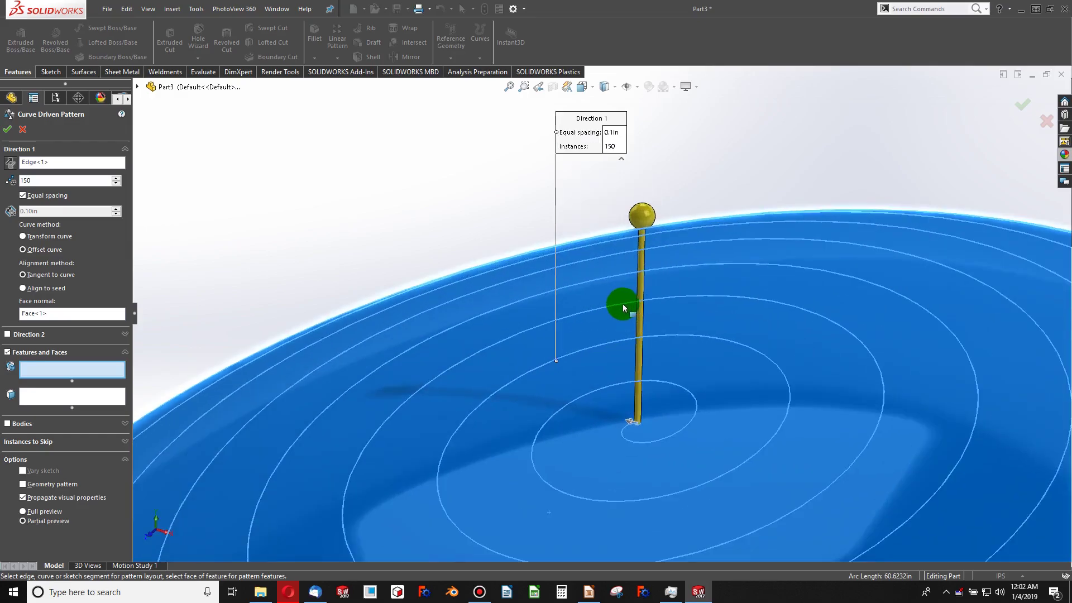
click(639, 214)
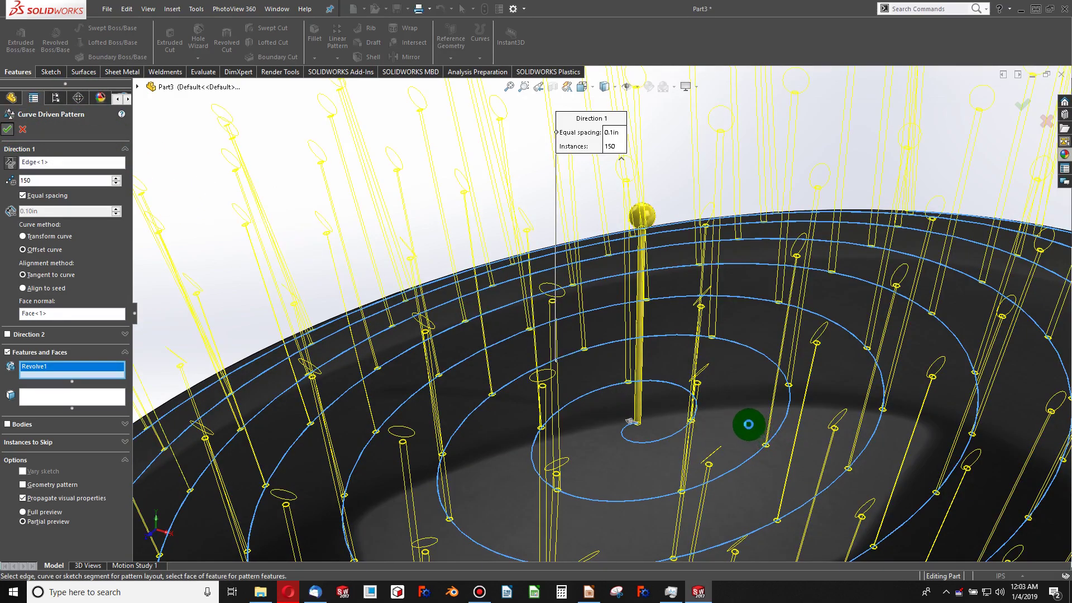
key(Return)
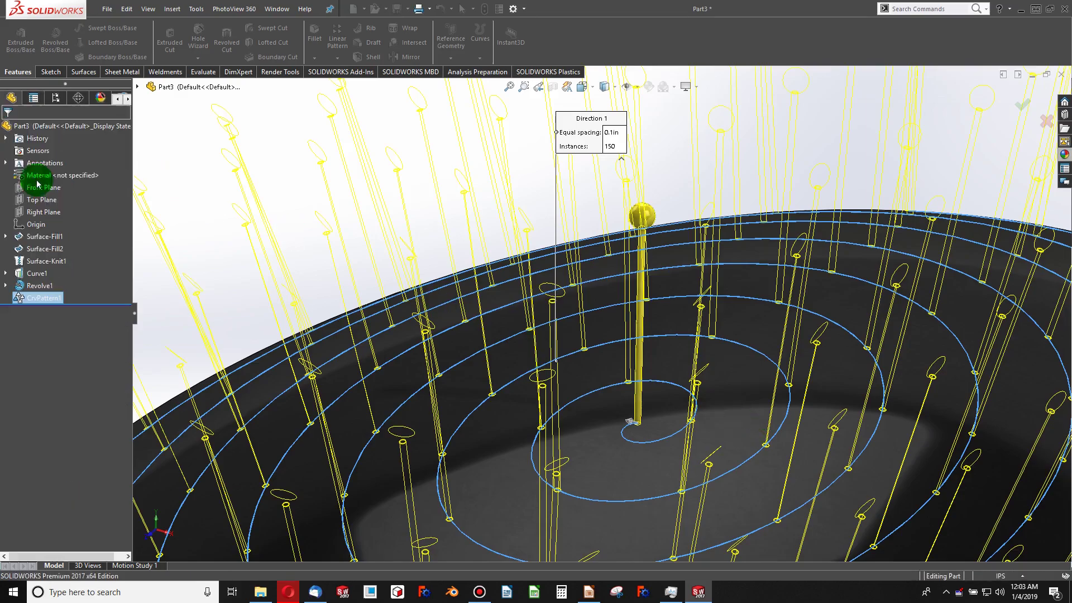
Hide the projected spiral curve on the domed face of the brush head.
key(f)
scroll(617, 341, up, 2)
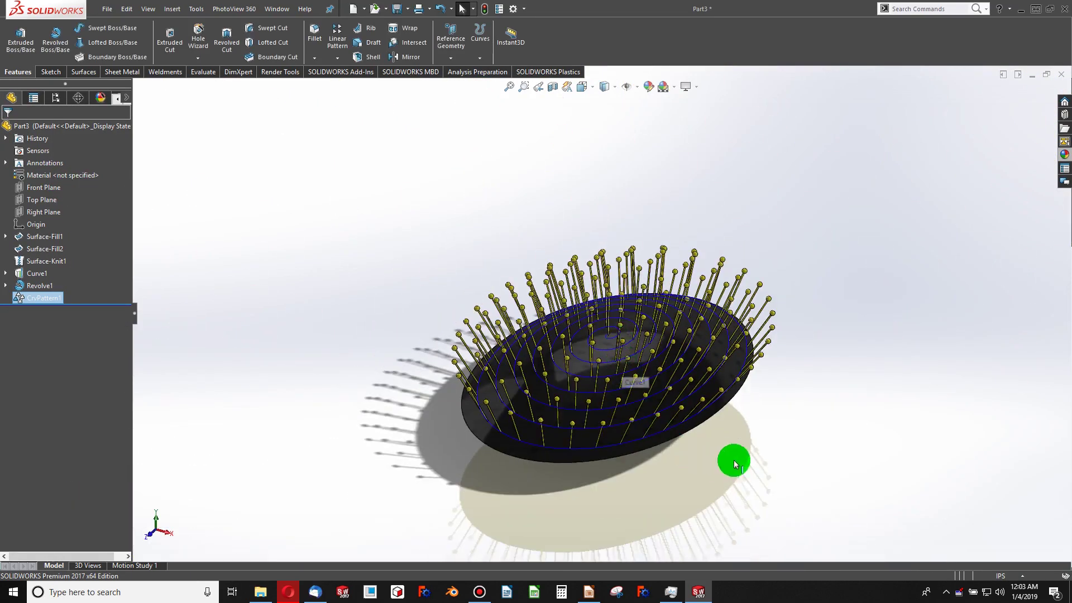
click(732, 459)
scroll(578, 337, down, 4)
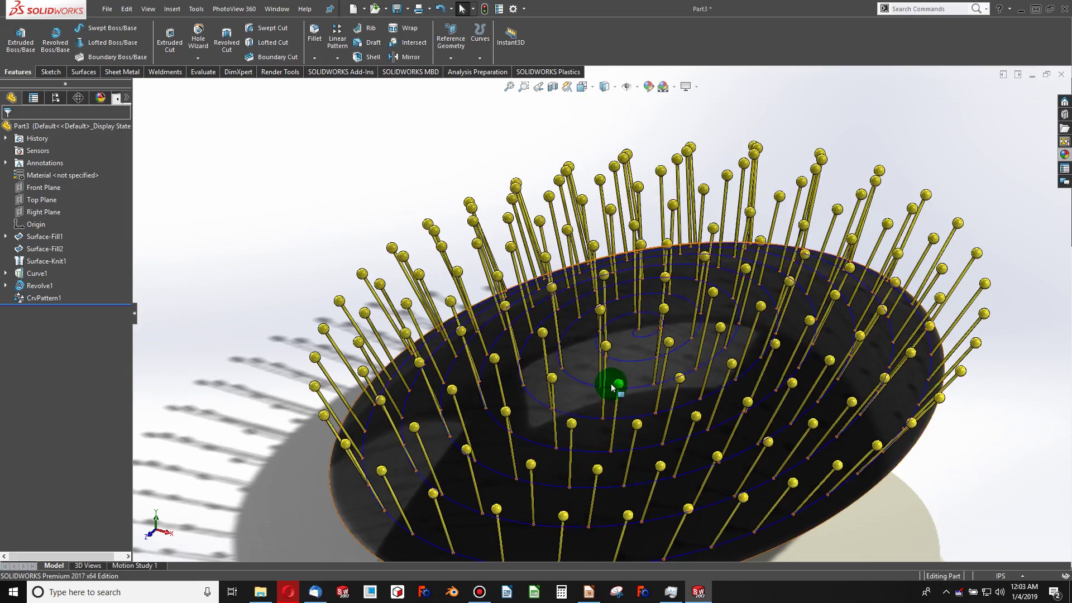
right_click(647, 292)
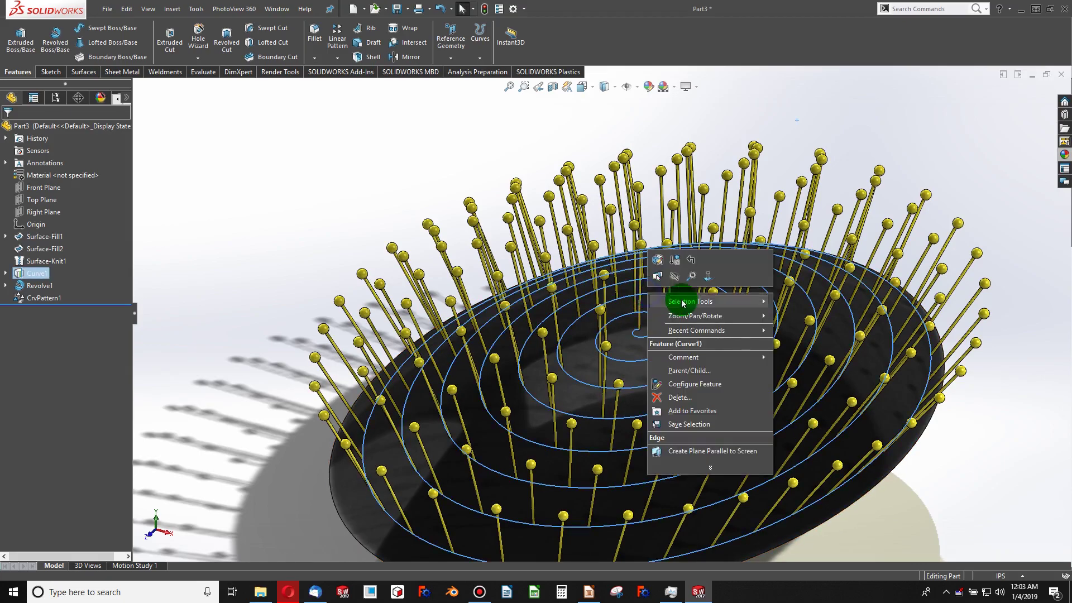
click(673, 277)
mouse_move(687, 340)
middle_down()
mouse_move(687, 323)
mouse_move(673, 323)
mouse_move(661, 376)
mouse_move(677, 464)
mouse_move(665, 479)
mouse_move(688, 498)
mouse_move(680, 367)
mouse_move(670, 378)
mouse_move(594, 378)
middle_up()
scroll(671, 354, up, 3)
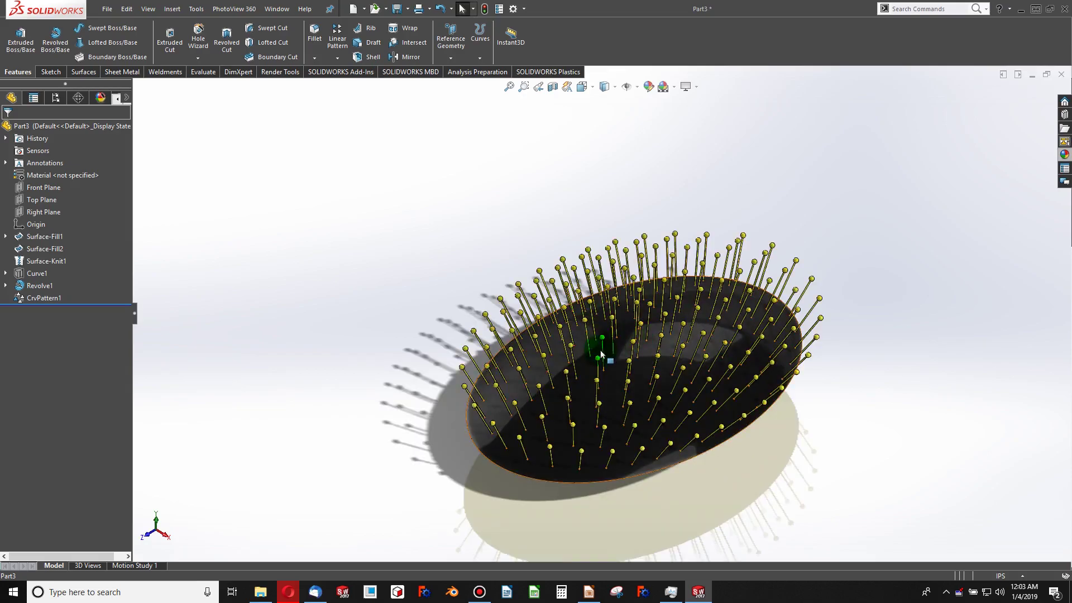
On the Top Plane, sketch an upright ellipse centred on the origin, about 9.87 in long and 6.86 in wide, around the head.
click(32, 225)
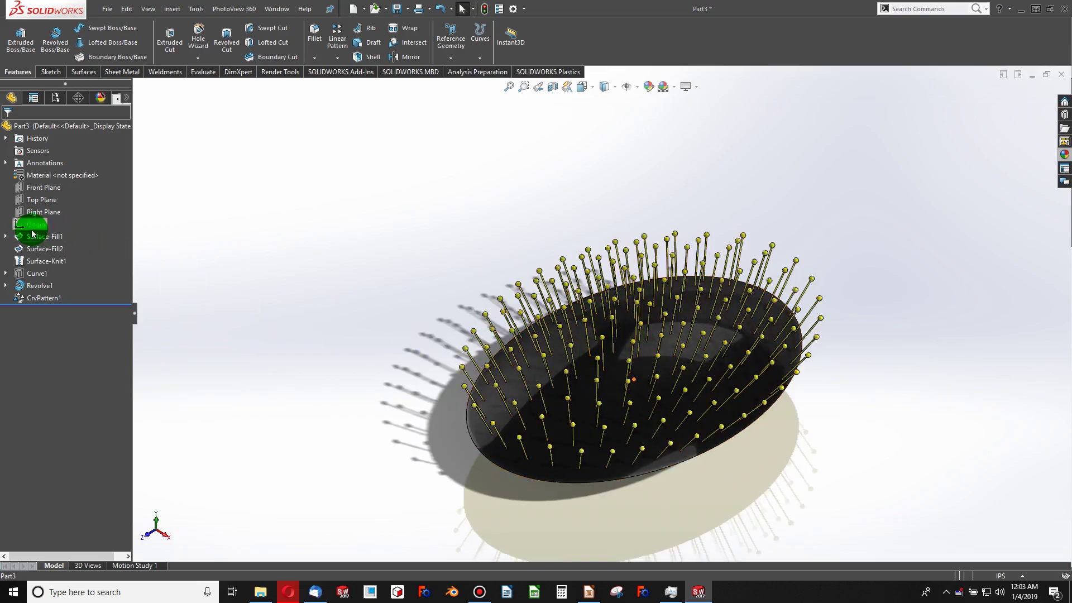
click(40, 199)
click(50, 72)
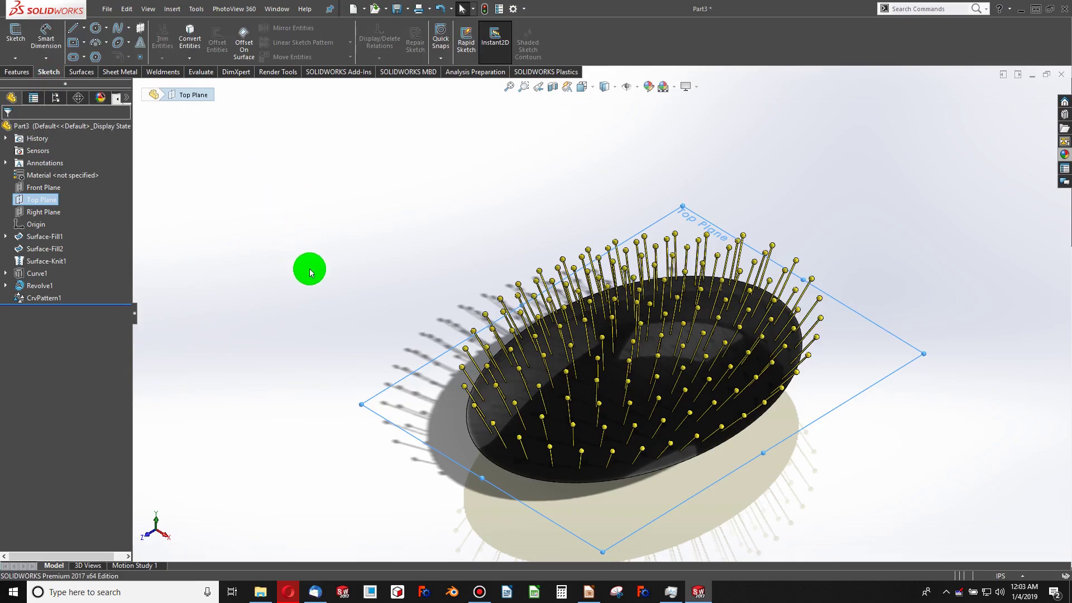
key(ctrl+7)
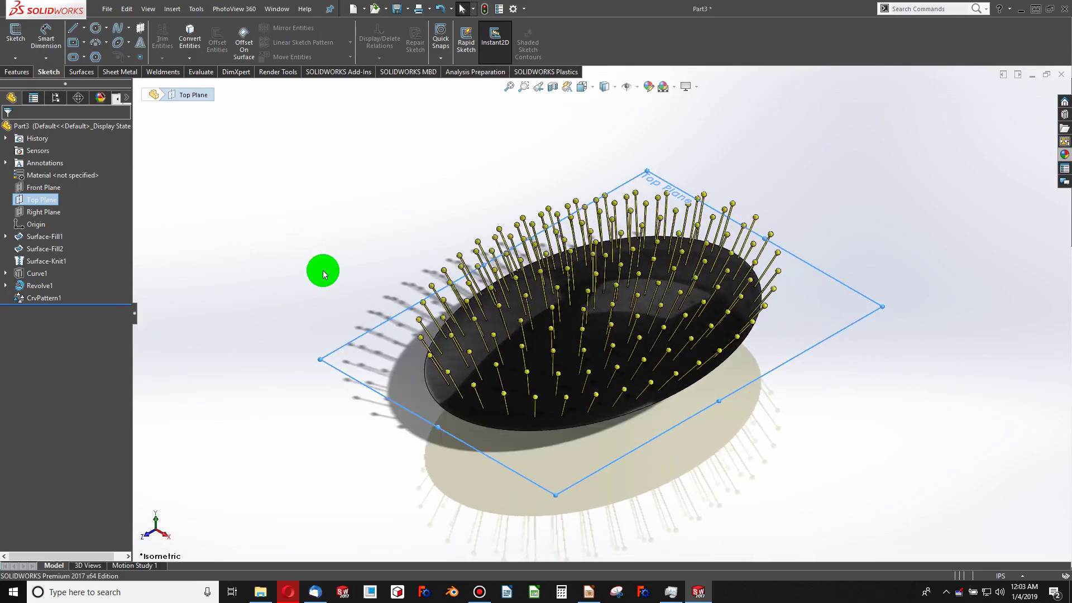
key(ctrl+5)
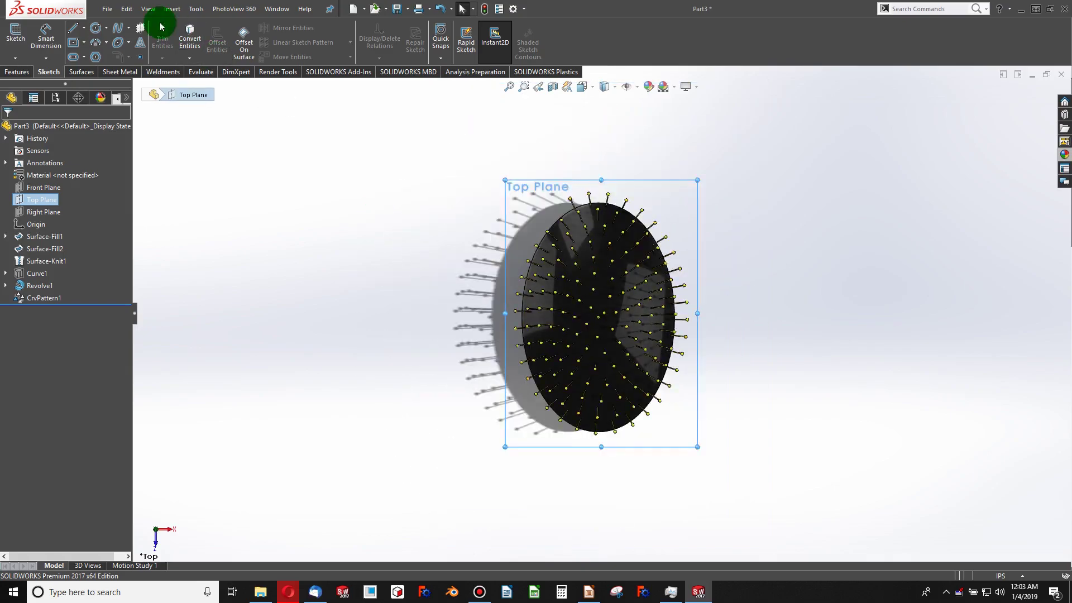
click(97, 48)
click(106, 40)
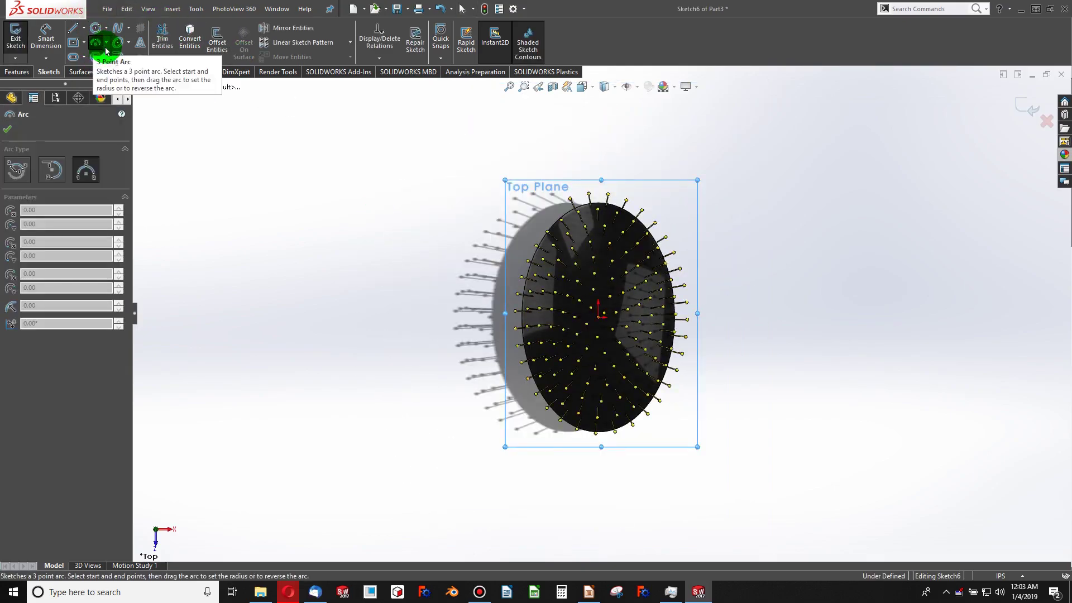
click(139, 65)
click(598, 316)
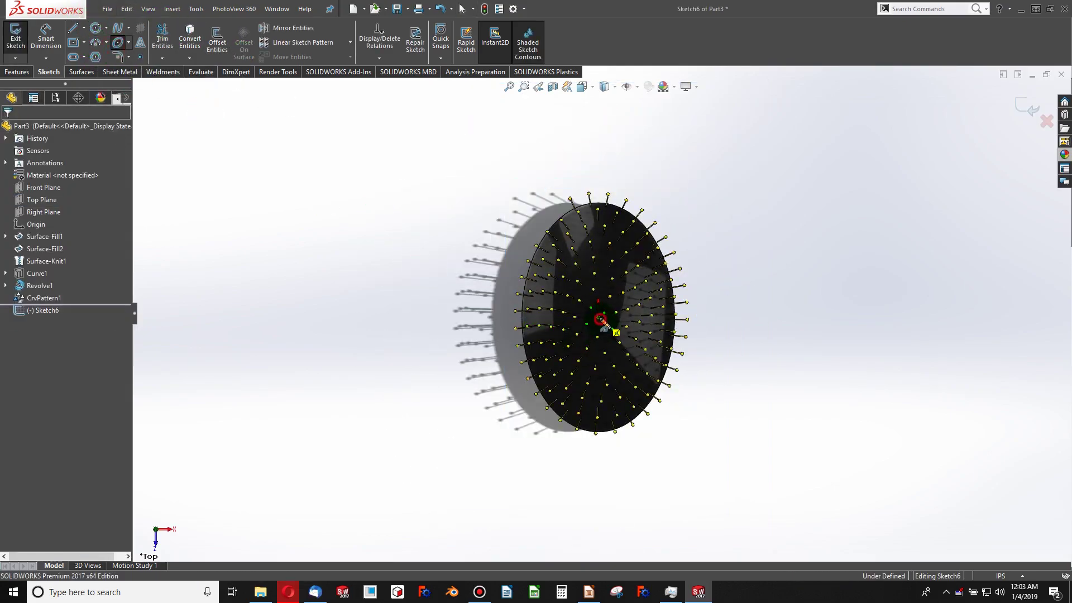
click(598, 129)
click(729, 198)
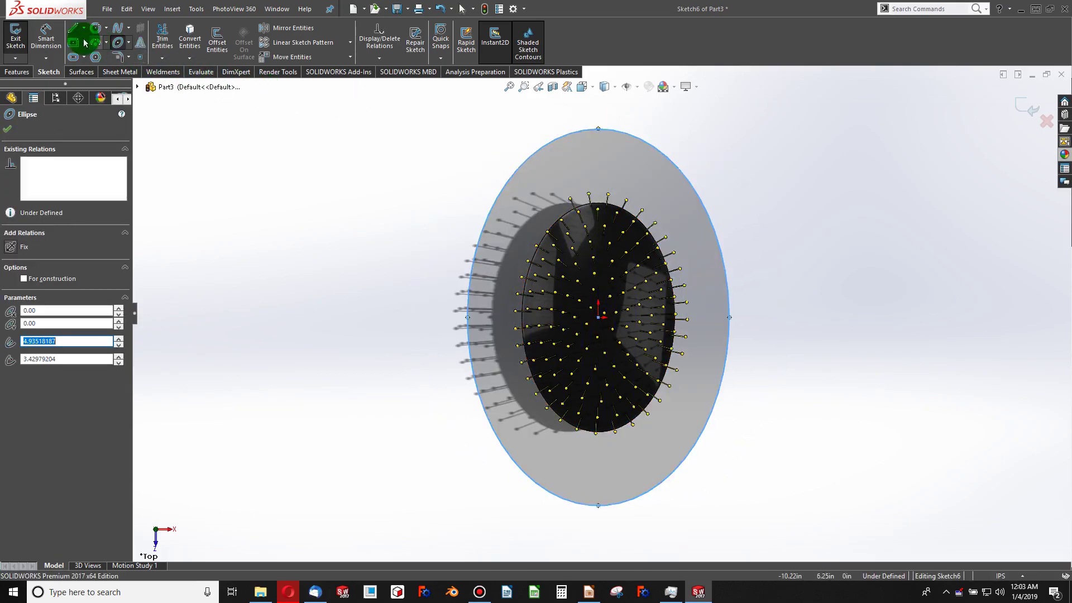
Dimension the ellipse's overall length between its top and bottom points as 7 in.
click(46, 37)
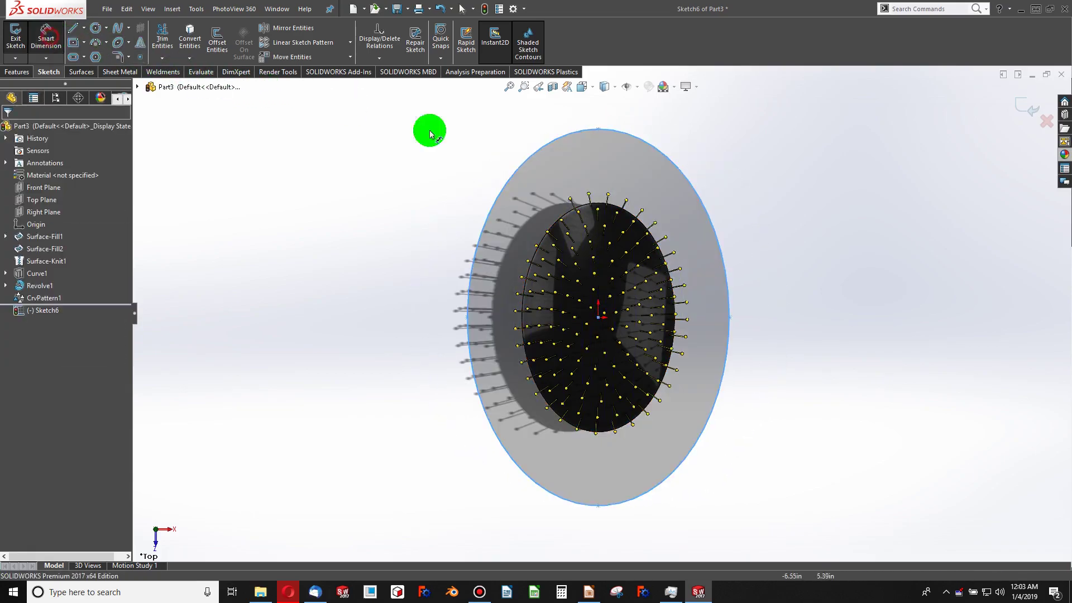
click(598, 130)
click(598, 504)
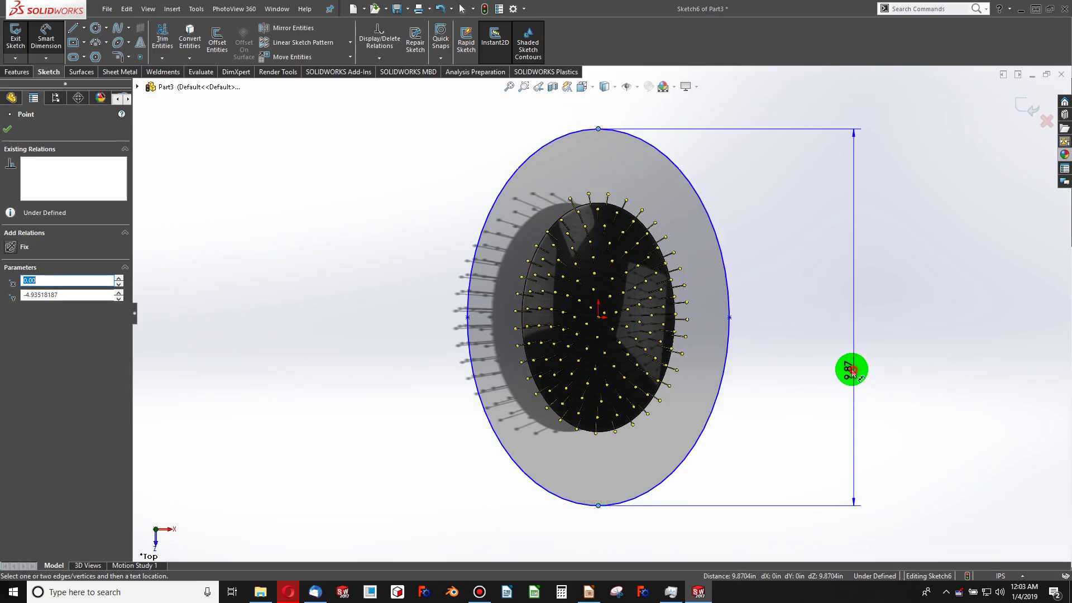
click(852, 369)
text(7.00in)
key(Return)
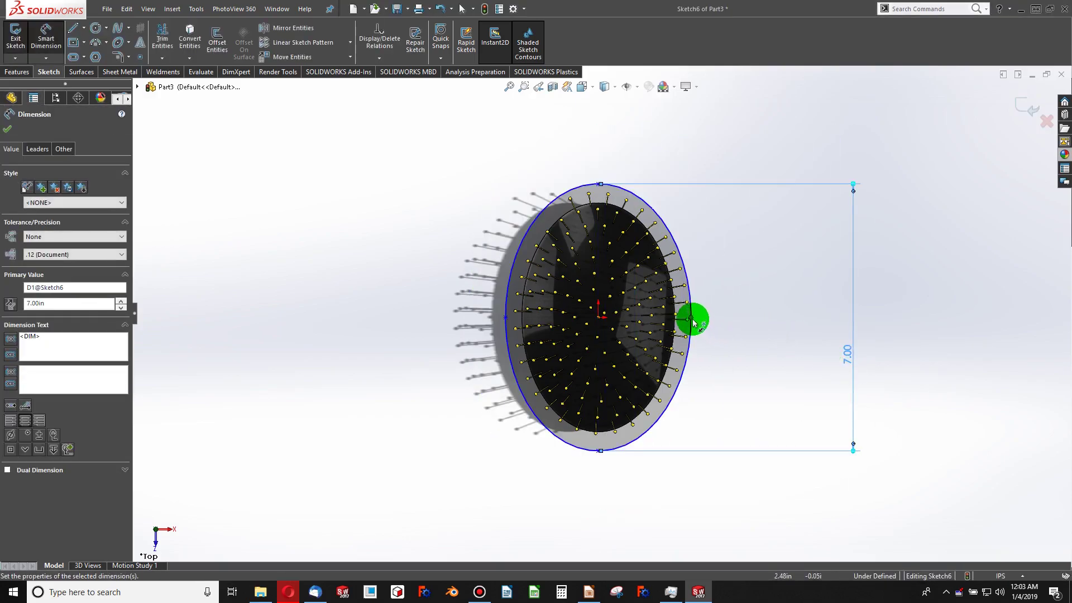
Dimension the ellipse's overall width between its two side points as 5 in.
click(691, 318)
click(505, 317)
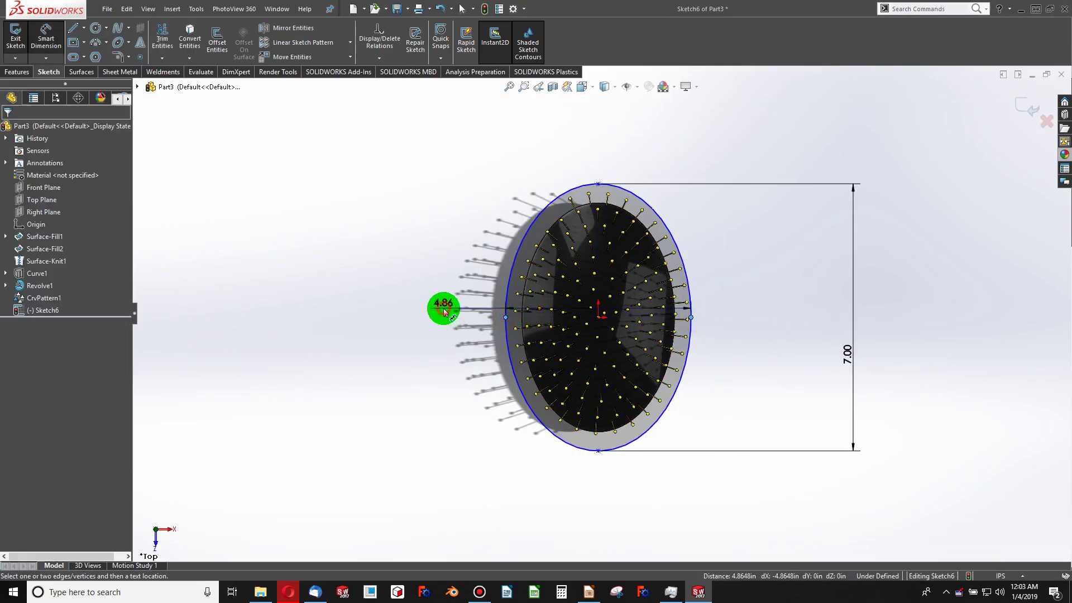
click(444, 312)
text(5)
key(Return)
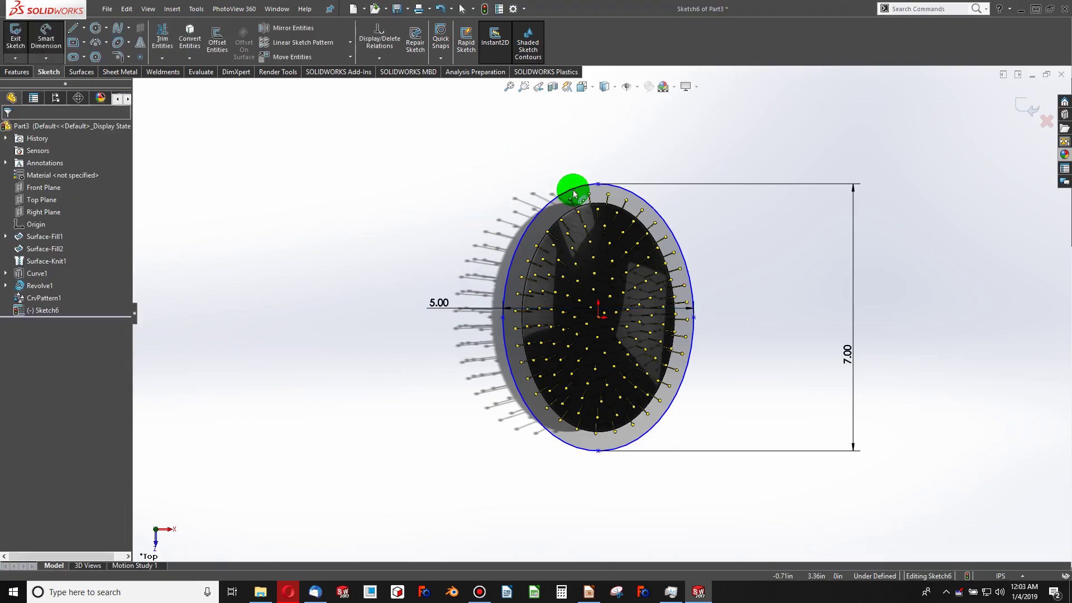
Add a Vertical relation between the ellipse's top point and its centre point.
click(597, 183)
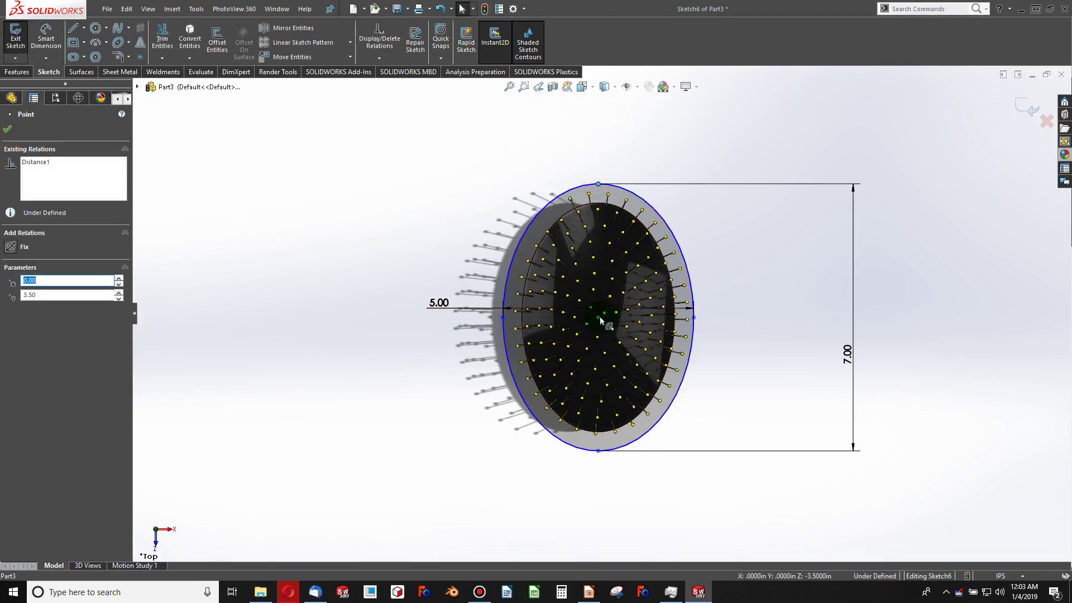
ctrl+click(600, 320)
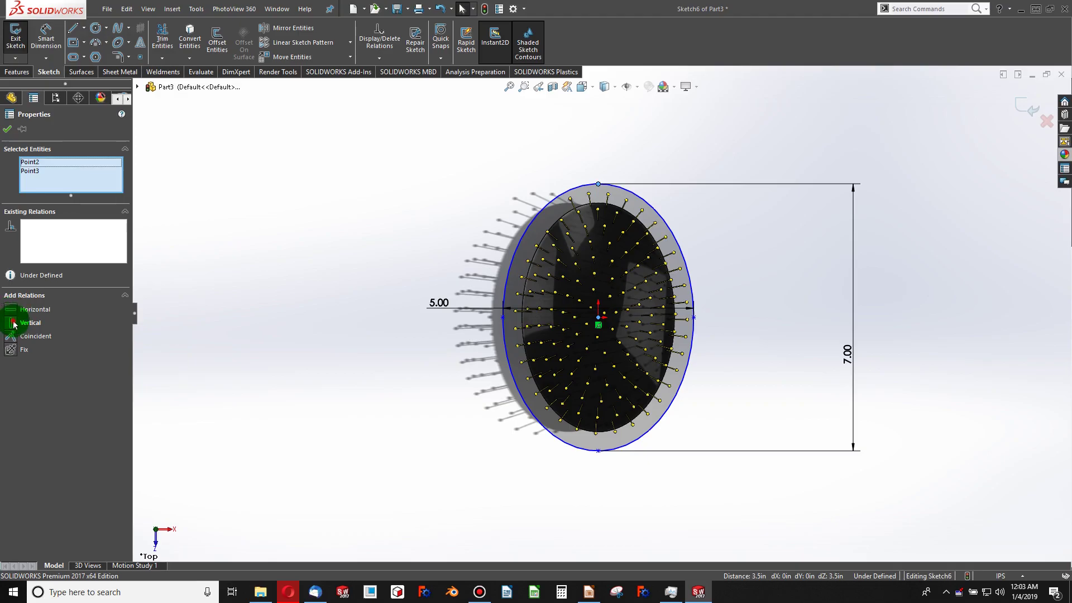
click(14, 324)
click(306, 371)
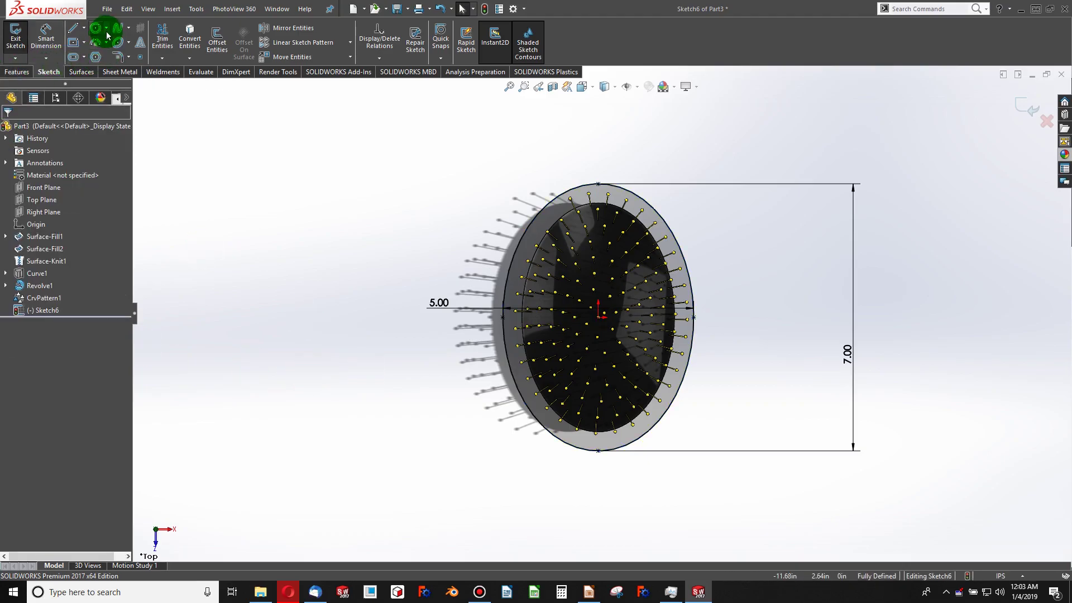
Sketch a 3 Point Arc of about 14.86 in radius from the ellipse's lower right side down past its bottom end.
click(110, 53)
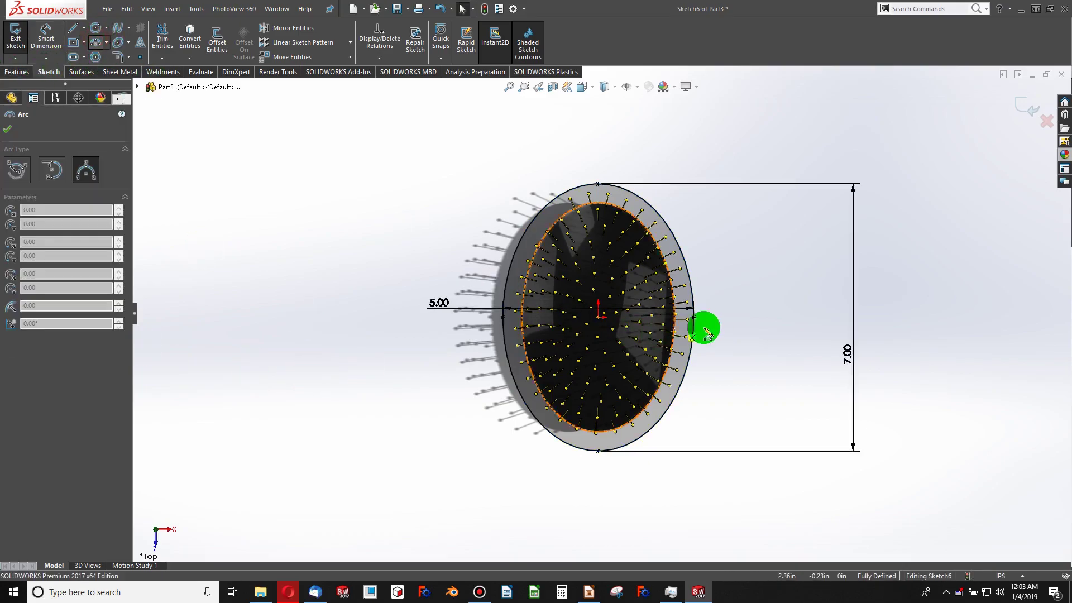
click(692, 355)
click(680, 526)
click(677, 478)
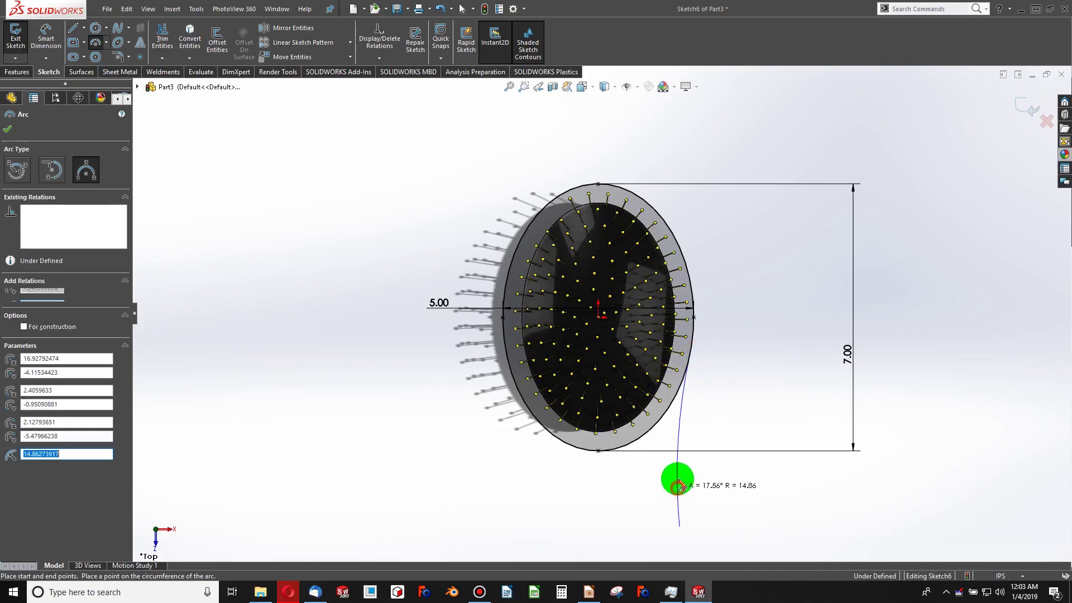
key(Escape)
Make the right handle arc tangent to the ellipse.
click(694, 342)
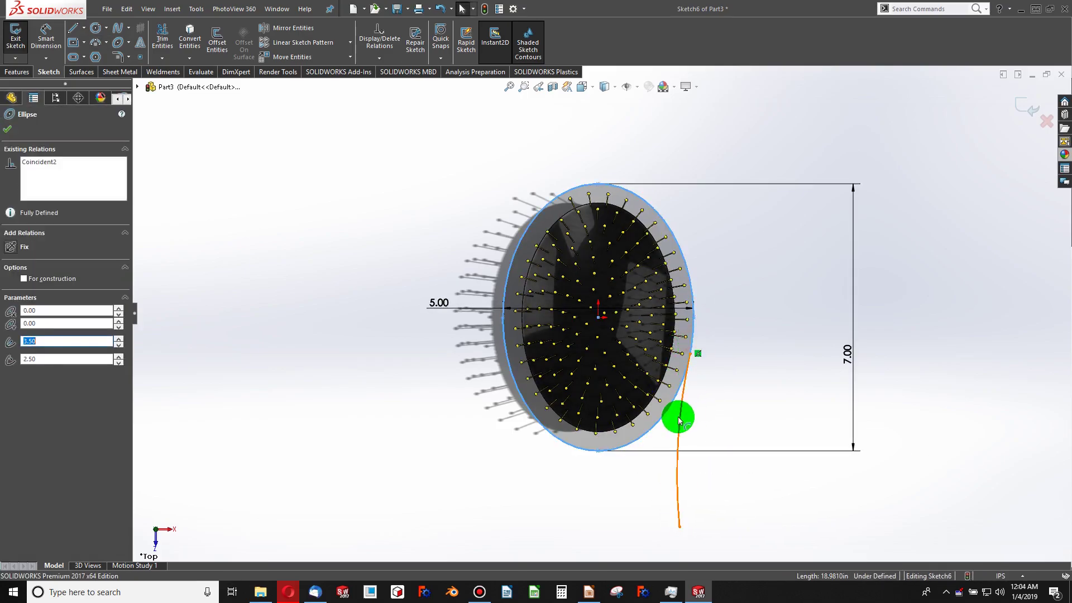
ctrl+click(680, 420)
click(13, 310)
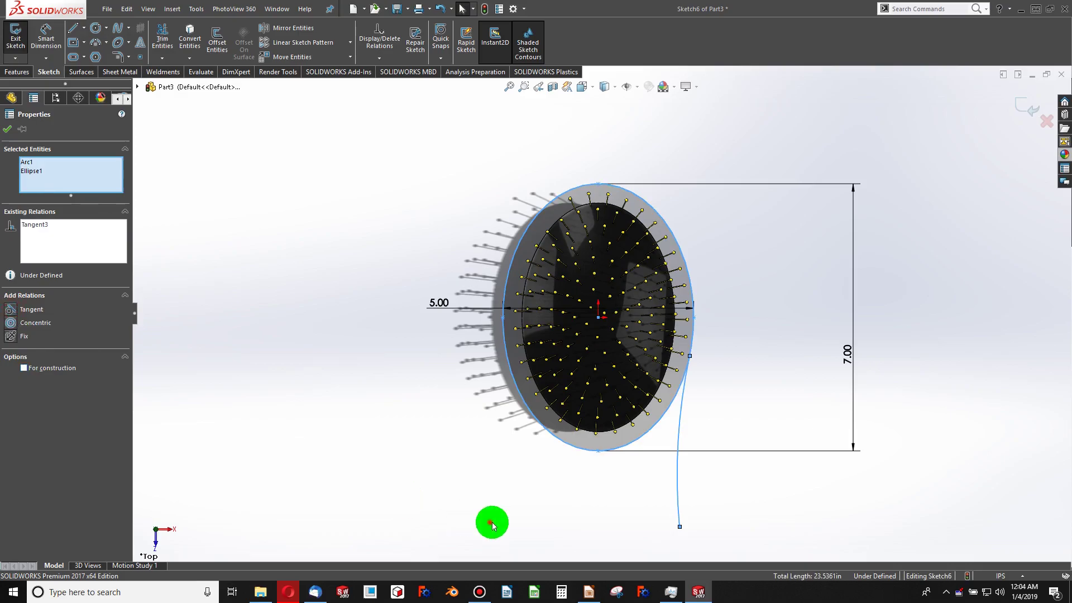
click(434, 360)
click(90, 43)
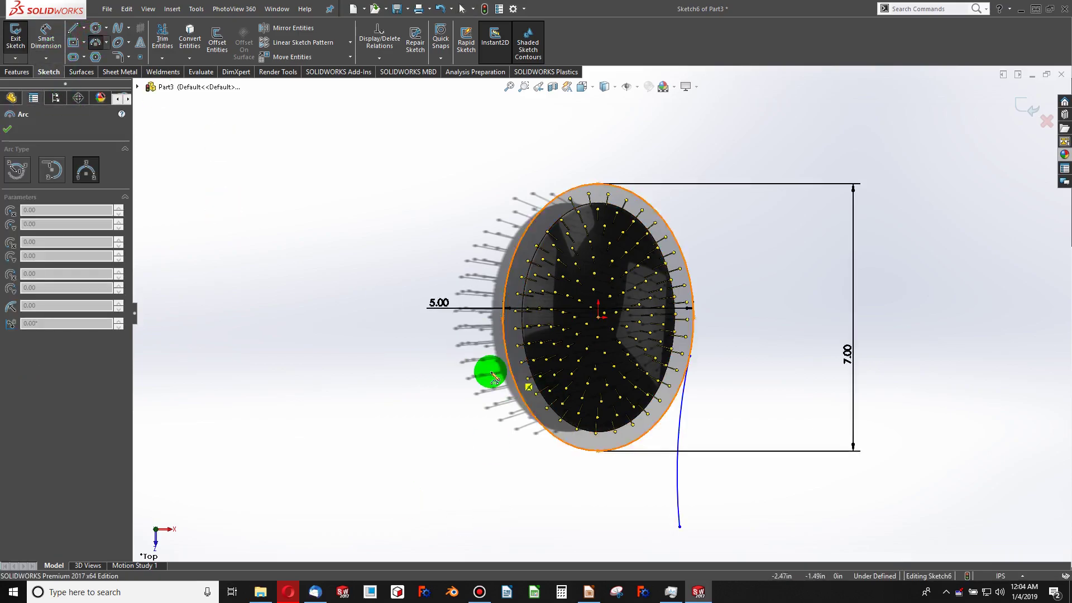
click(506, 356)
click(500, 525)
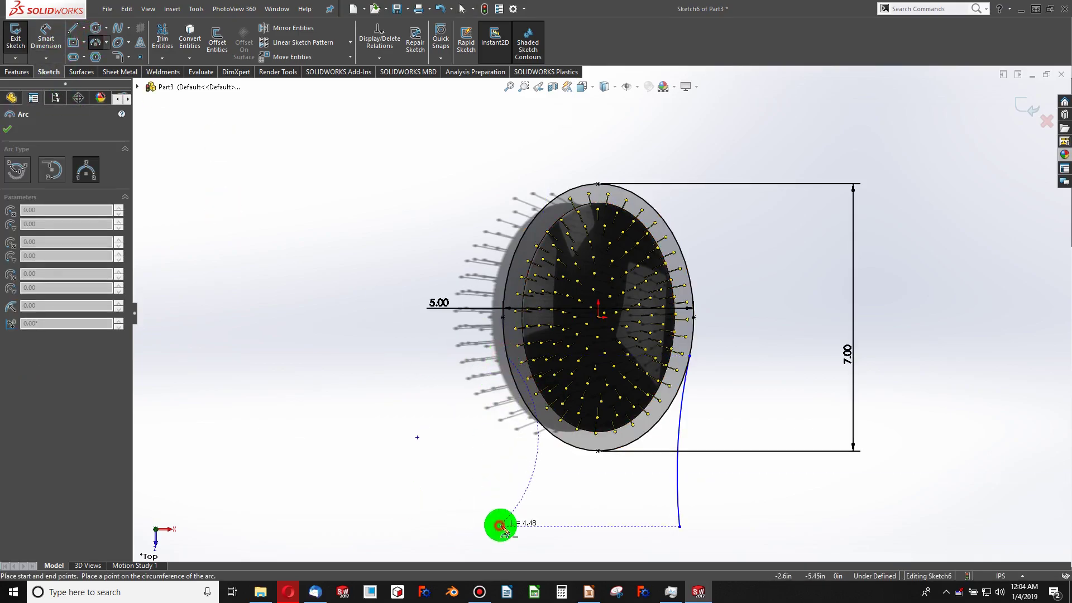
click(509, 435)
click(511, 424)
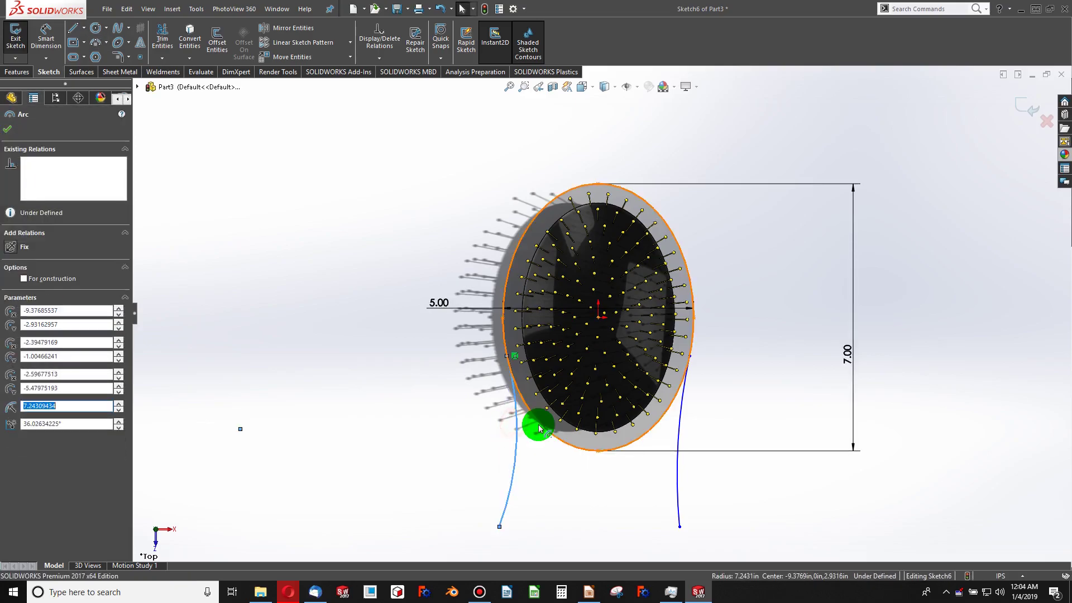
ctrl+click(540, 427)
click(13, 310)
click(307, 406)
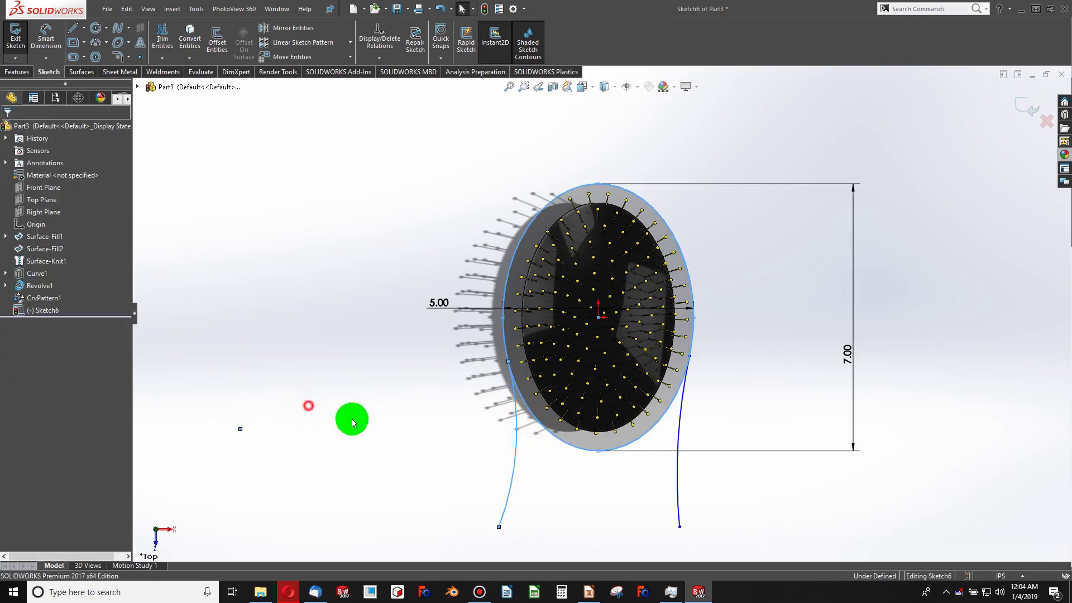
scroll(581, 505, up, 3)
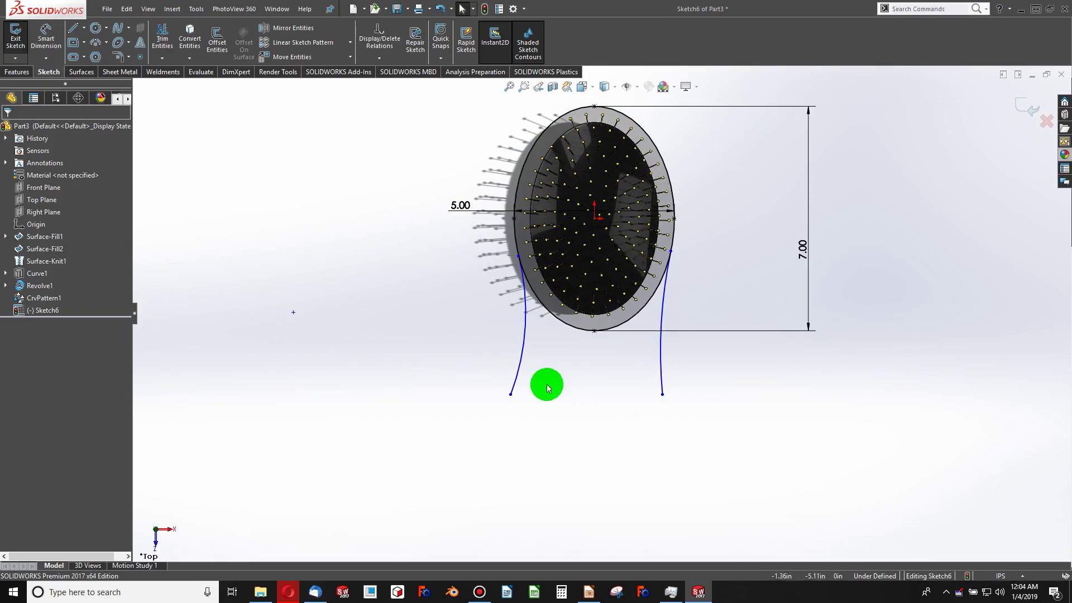
click(521, 344)
right_click(522, 338)
click(563, 343)
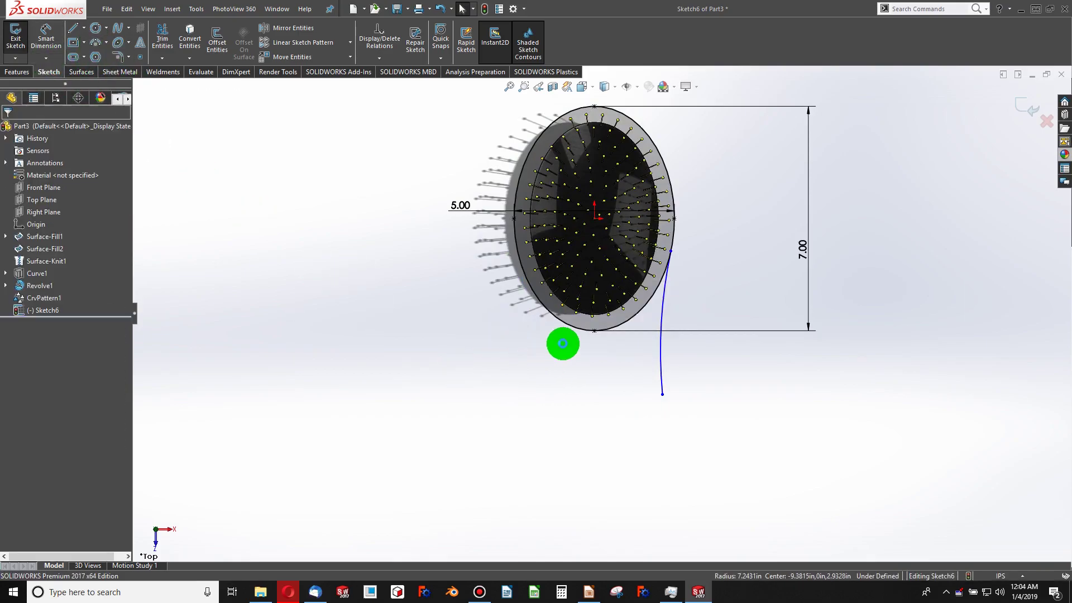
Sketch a 3 Point Arc of about 2.3 in radius from the handle arc's lower end to a point below the ellipse's centre.
click(90, 46)
click(663, 394)
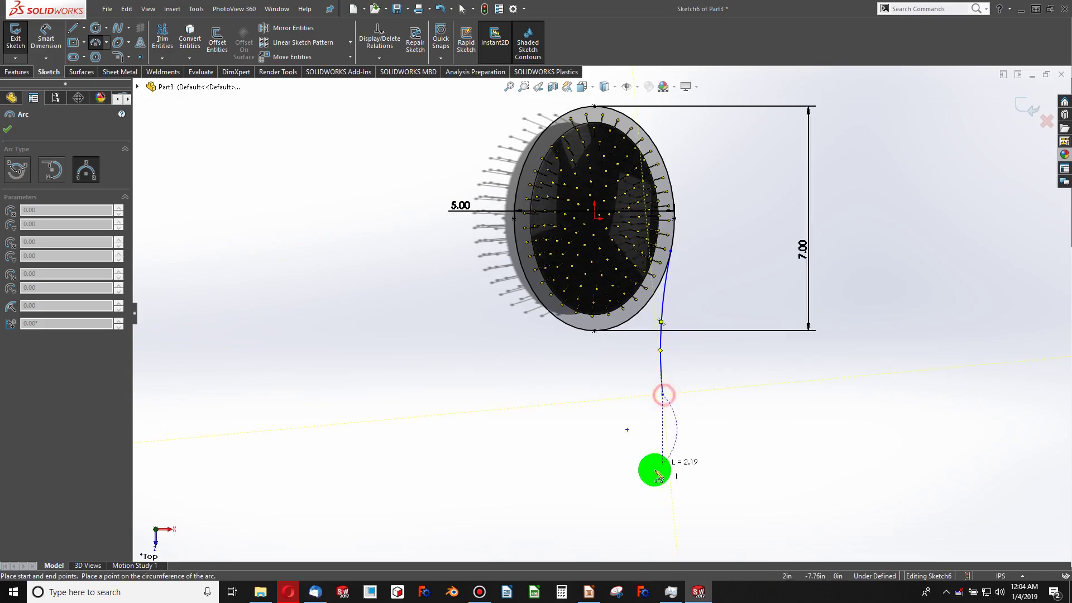
click(602, 475)
click(652, 442)
key(Escape)
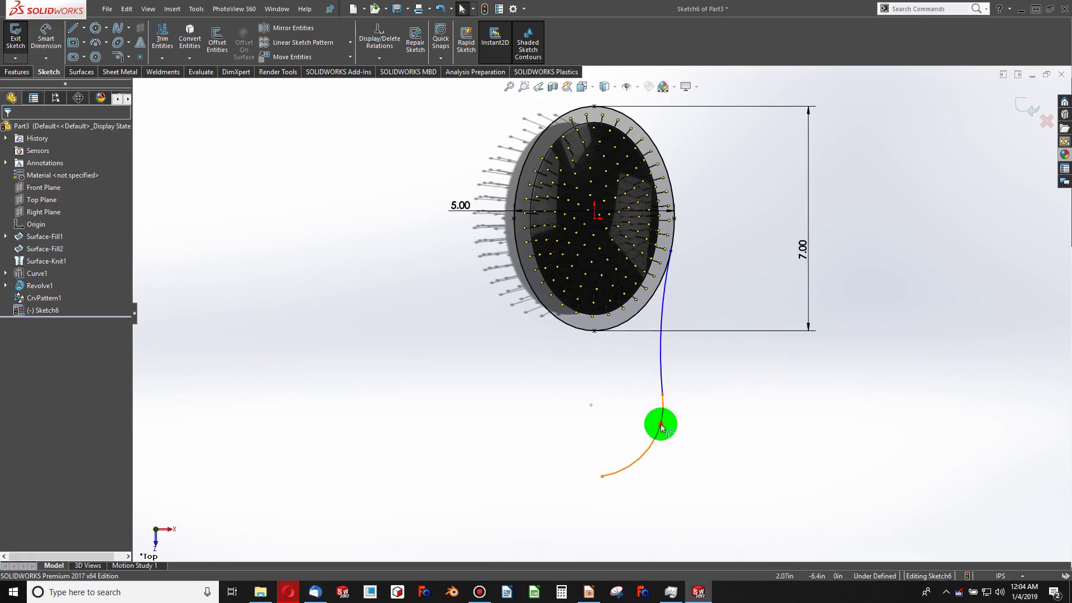
Make the handle's end arc tangent to the right handle arc.
click(661, 427)
ctrl+click(664, 366)
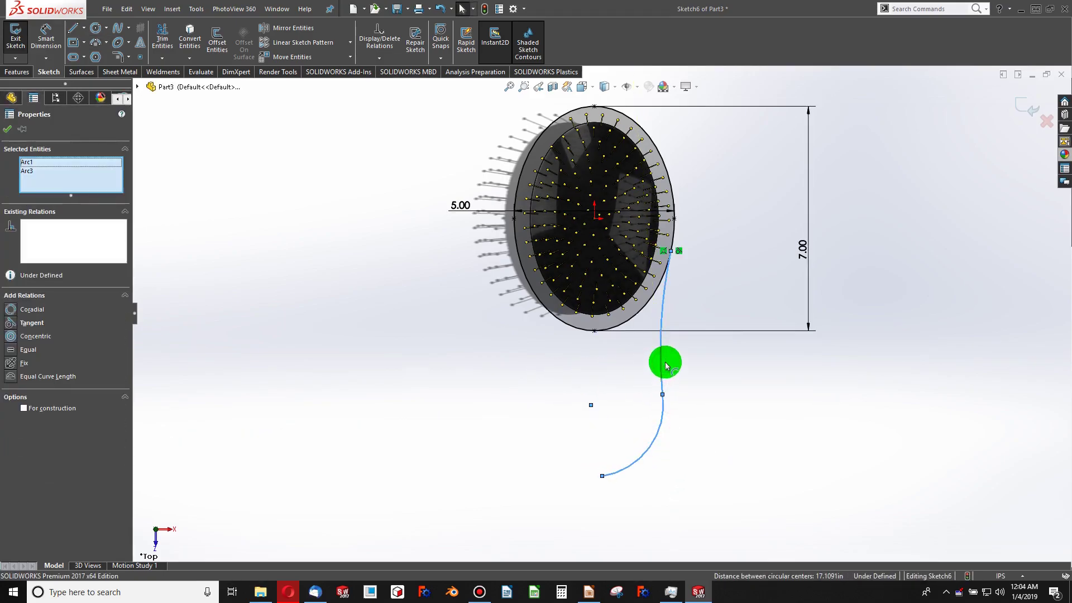
click(37, 228)
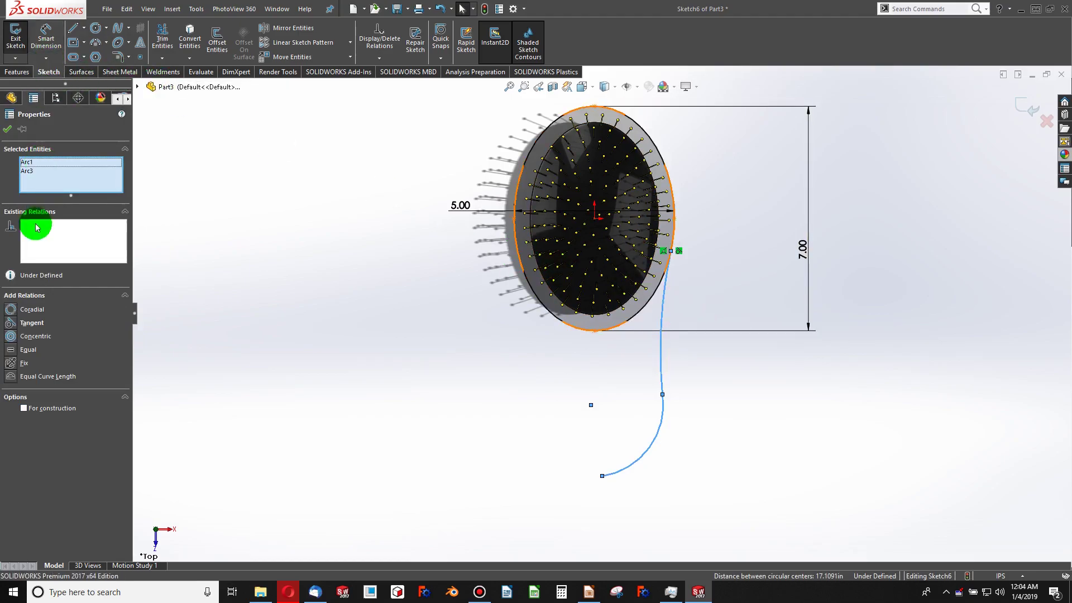
click(15, 328)
click(383, 430)
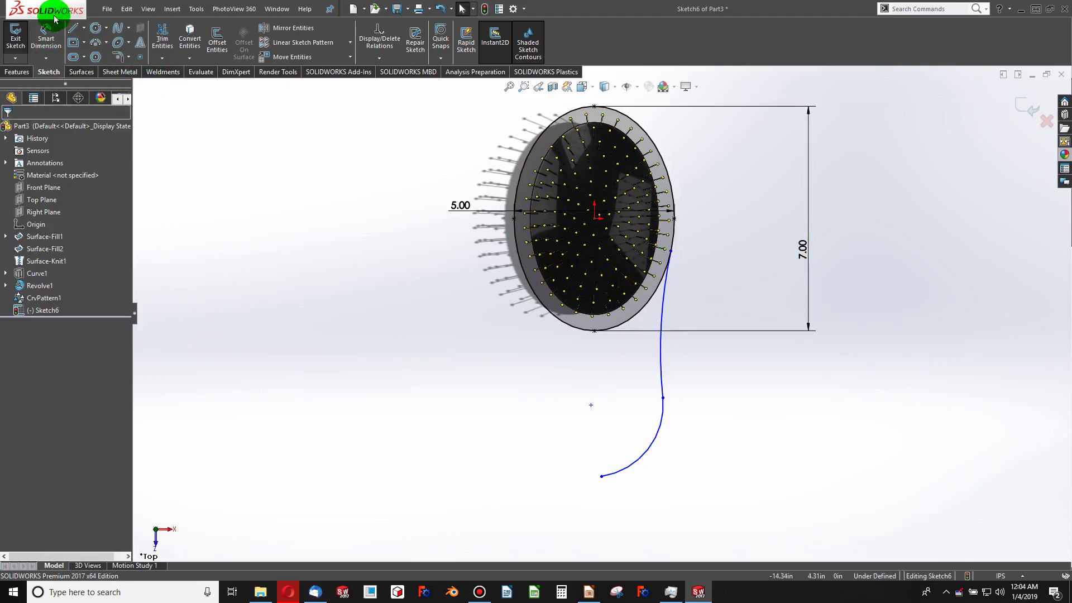
Dimension the vertical distance from the ellipse's centre to the end arc's centre as 7 in.
click(46, 34)
click(591, 405)
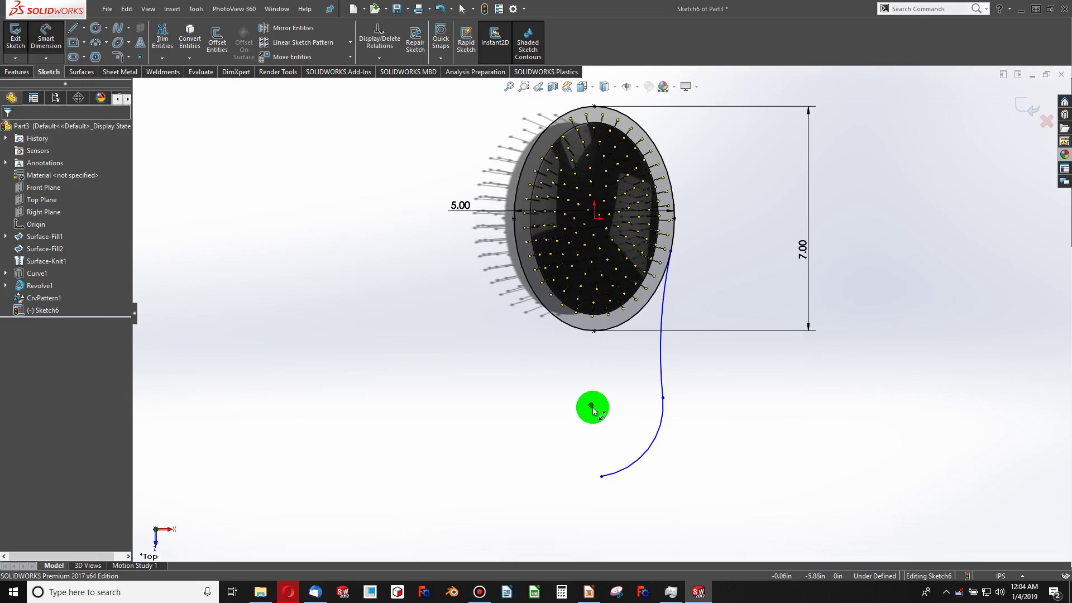
click(595, 226)
click(762, 355)
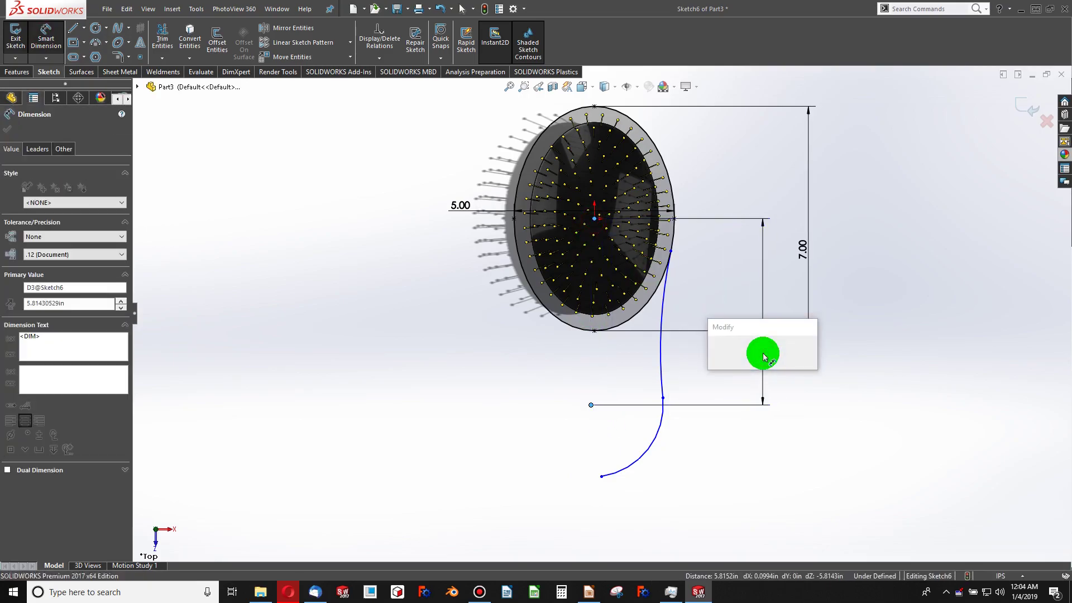
text(7)
key(Return)
scroll(592, 380, up, 2)
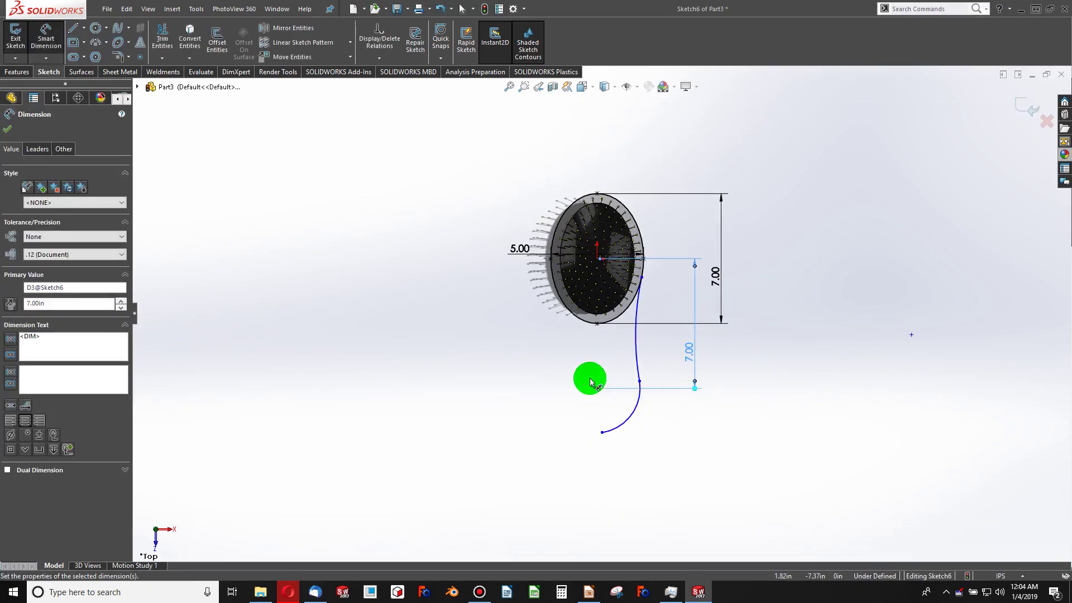
scroll(628, 383, down, 2)
click(628, 380)
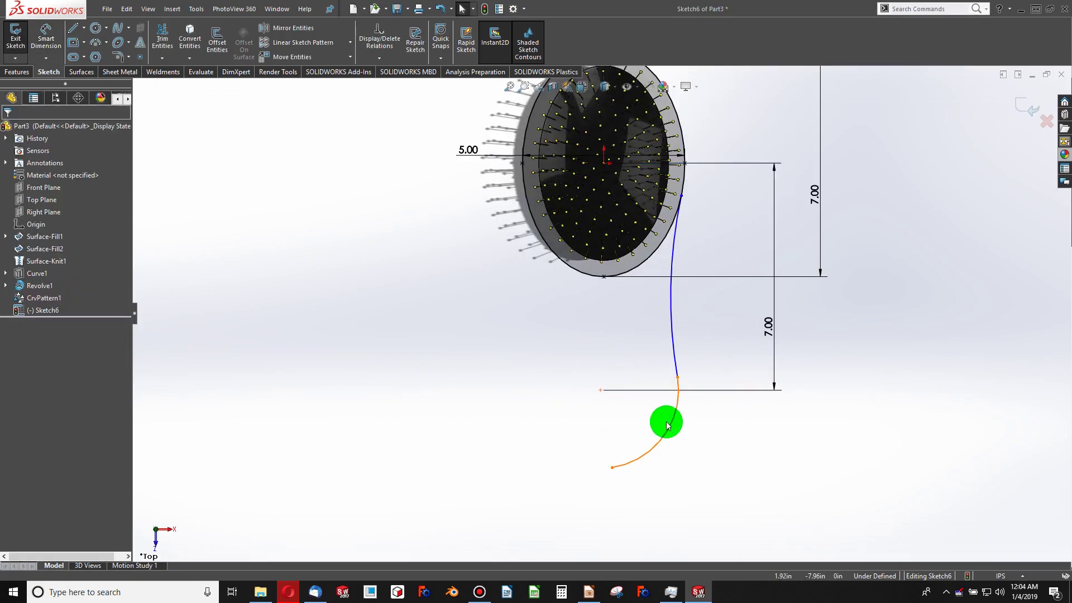
Add a Vertical relation between the end arc's lower endpoint, its centre point and the ellipse's centre point.
drag(667, 424, 612, 467)
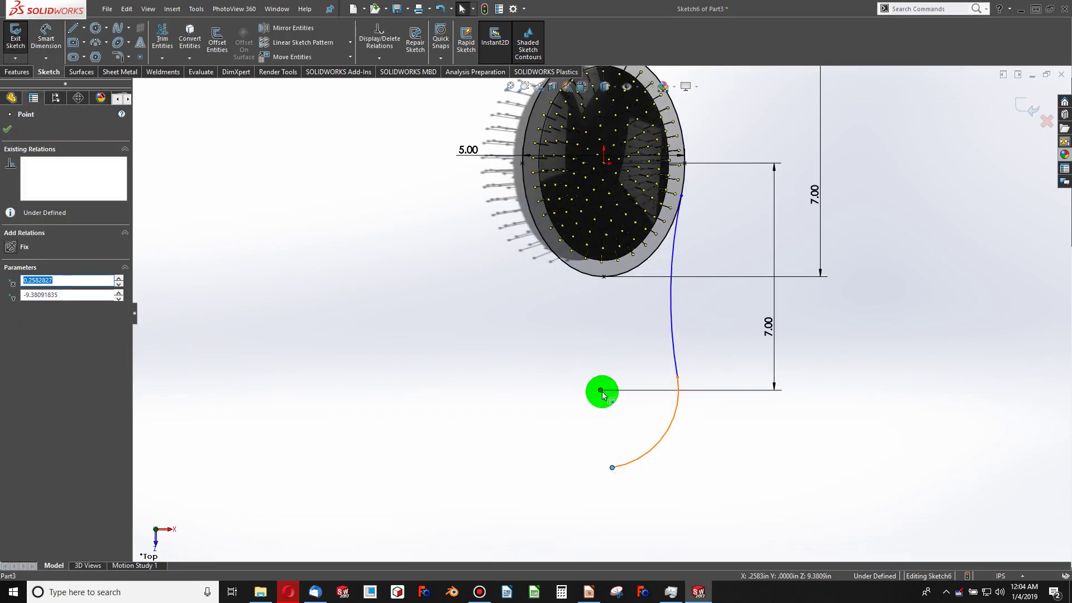
ctrl+click(598, 157)
ctrl+click(603, 163)
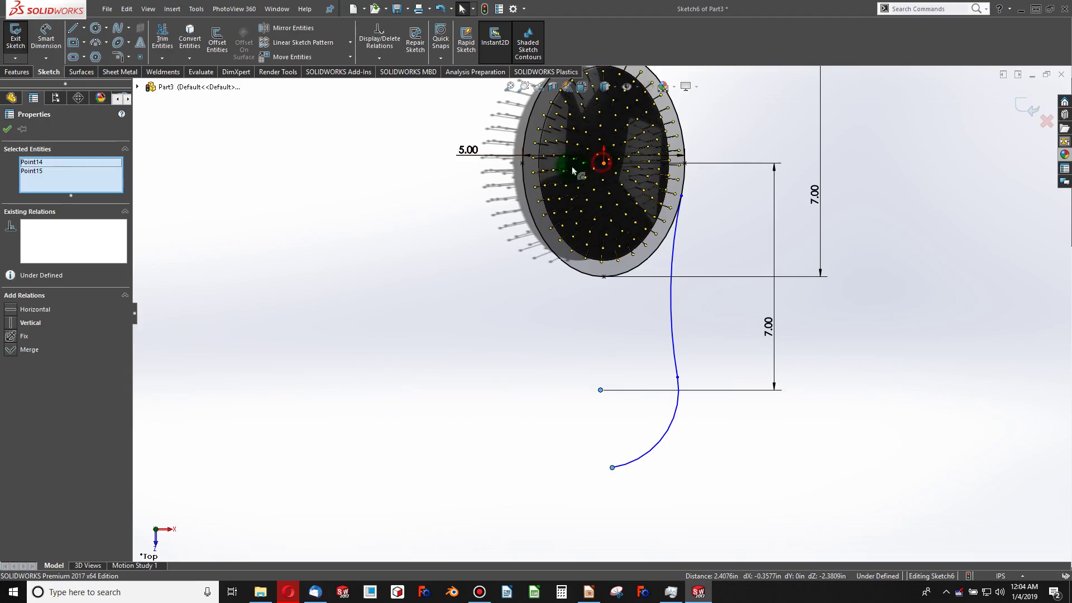
click(11, 323)
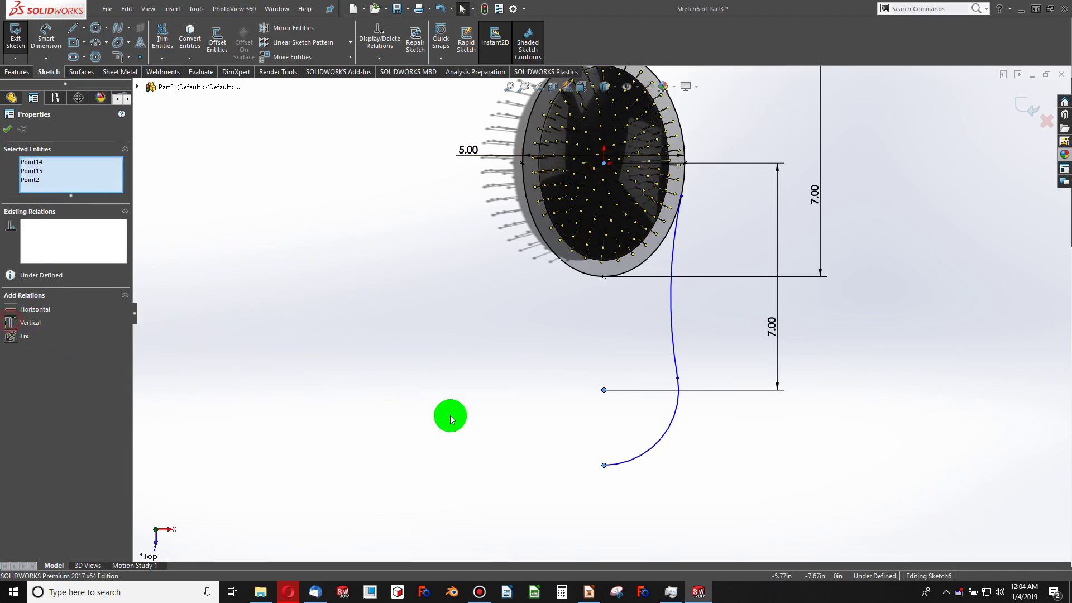
click(479, 416)
Dimension the radius of the handle's end arc as 1.5 in.
click(46, 38)
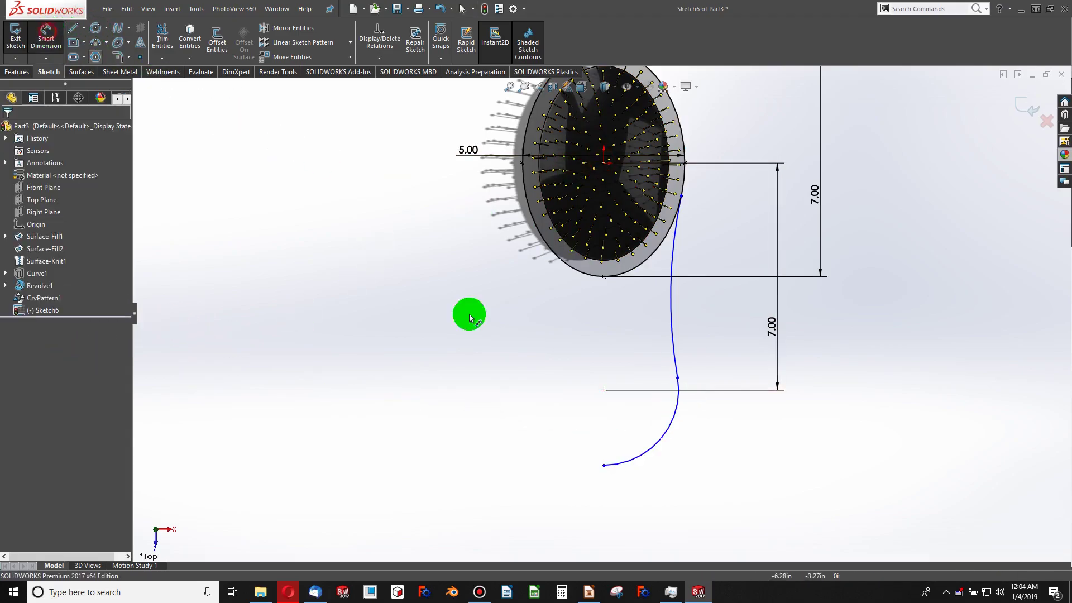
click(677, 406)
click(738, 462)
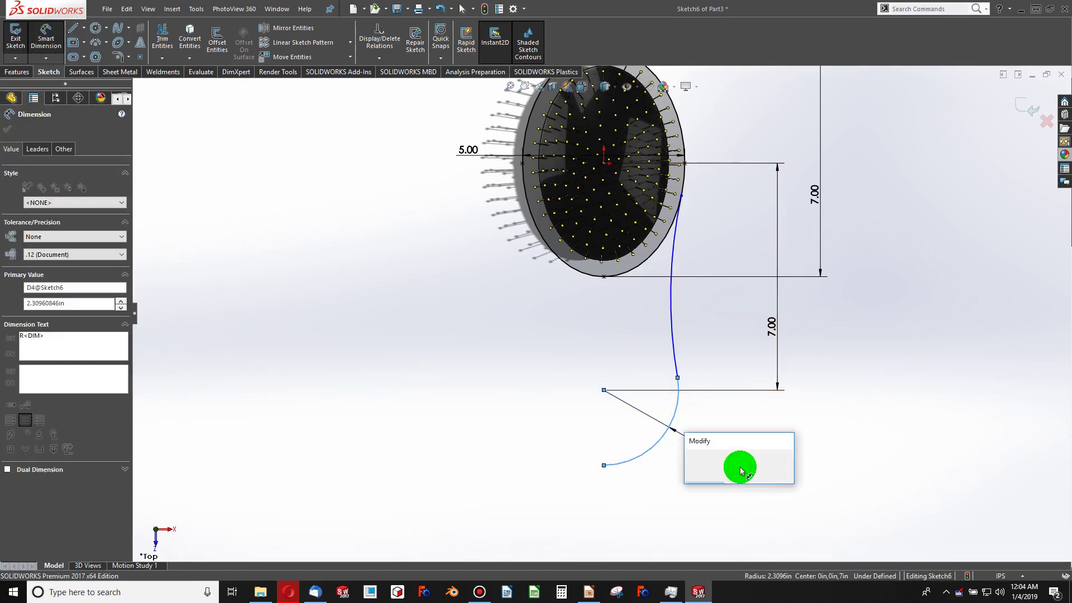
text(1.5)
key(Return)
Dimension the radius of the right handle arc as 4 in.
click(651, 343)
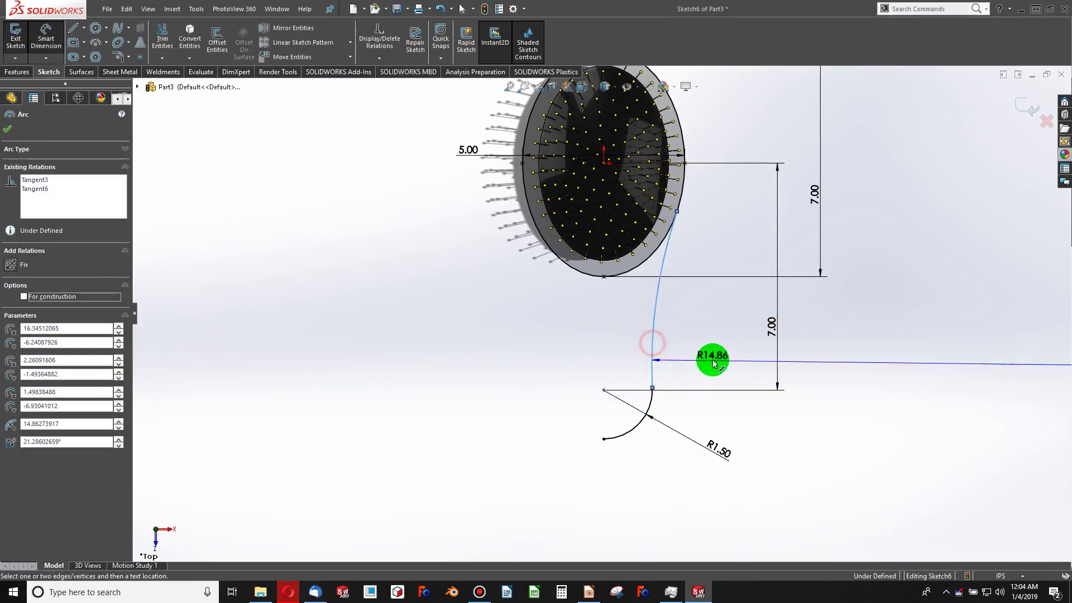
click(712, 357)
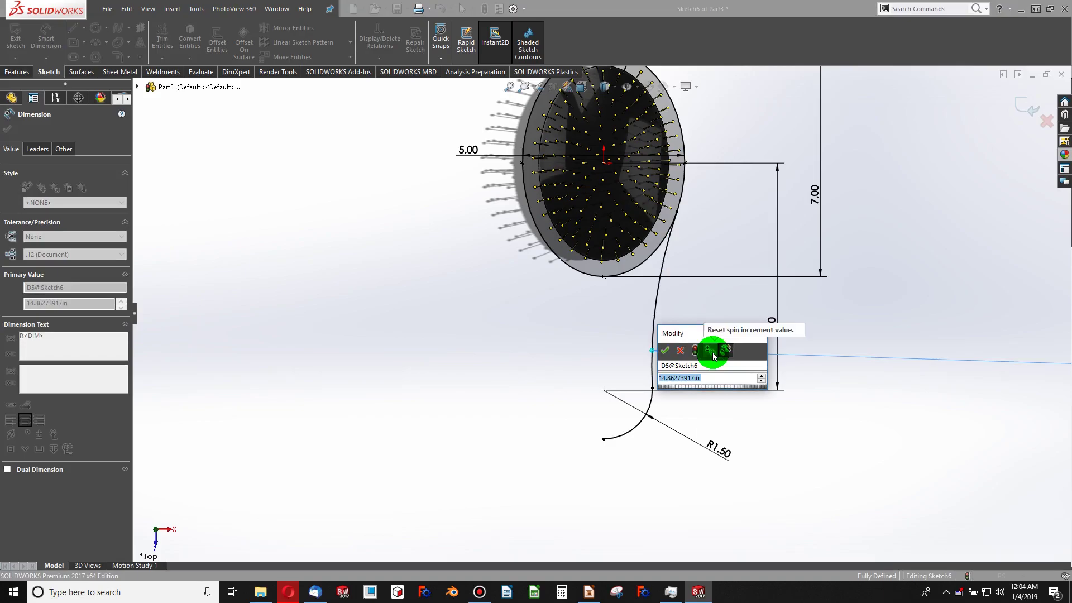
text(4)
key(Return)
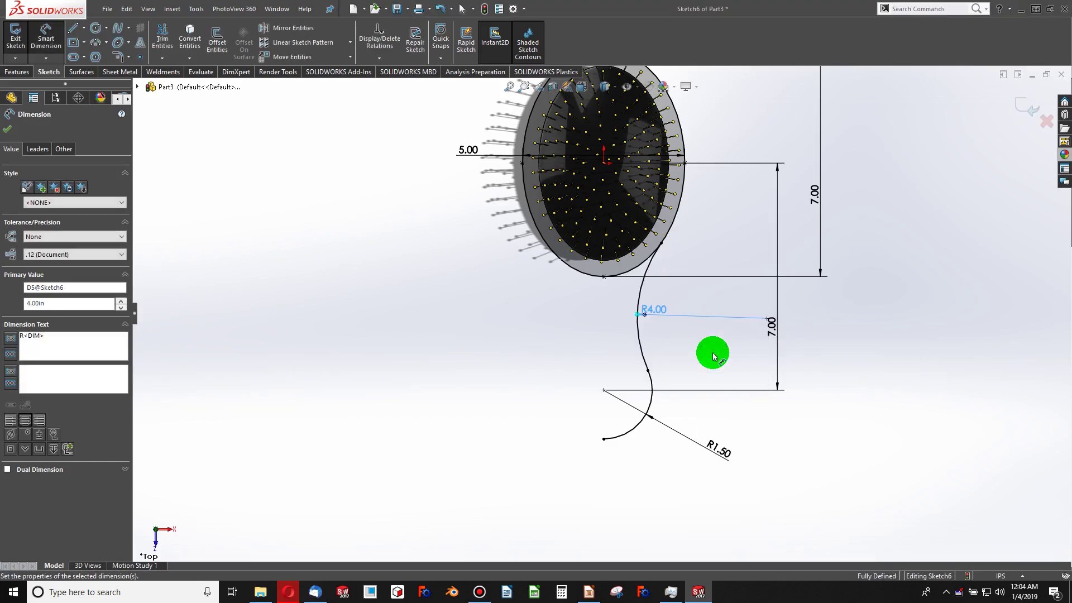
Draw a vertical centerline from the end arc's lowest point up to the ellipse's centre.
scroll(555, 251, down, 1)
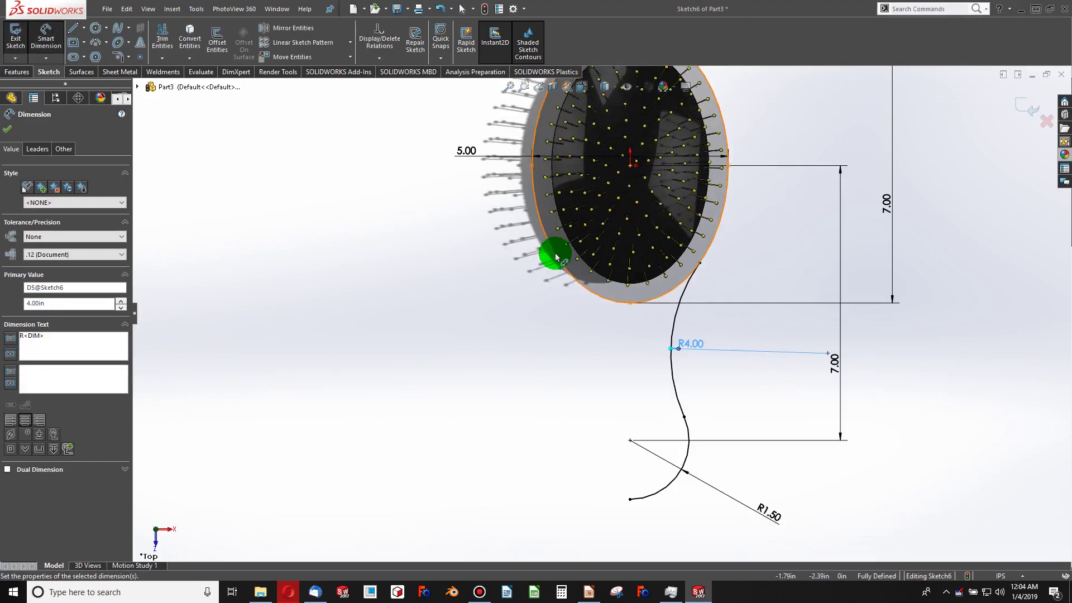
click(85, 30)
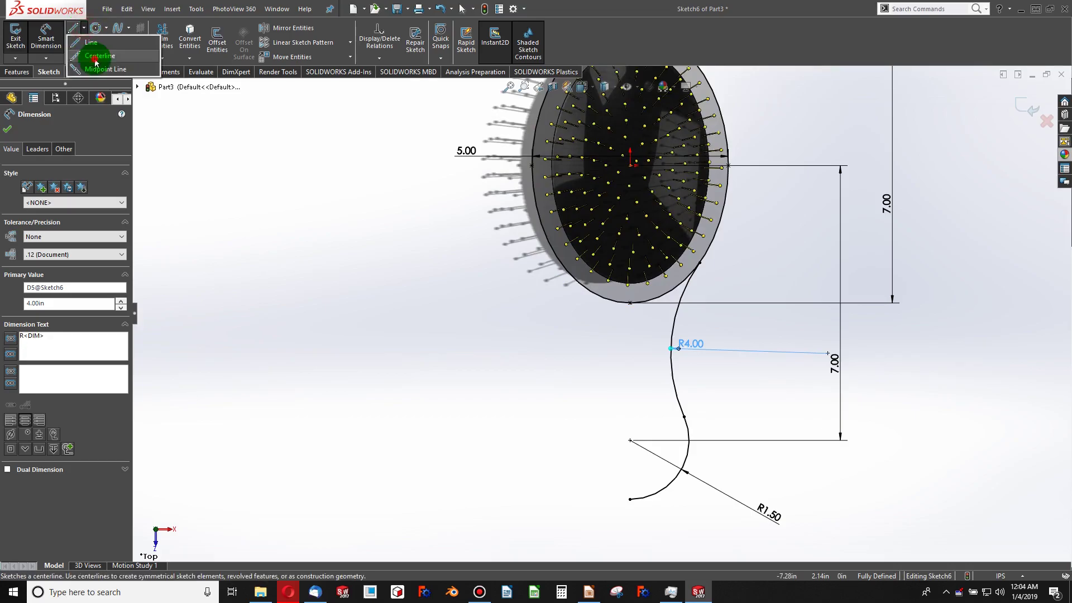
click(631, 498)
click(652, 175)
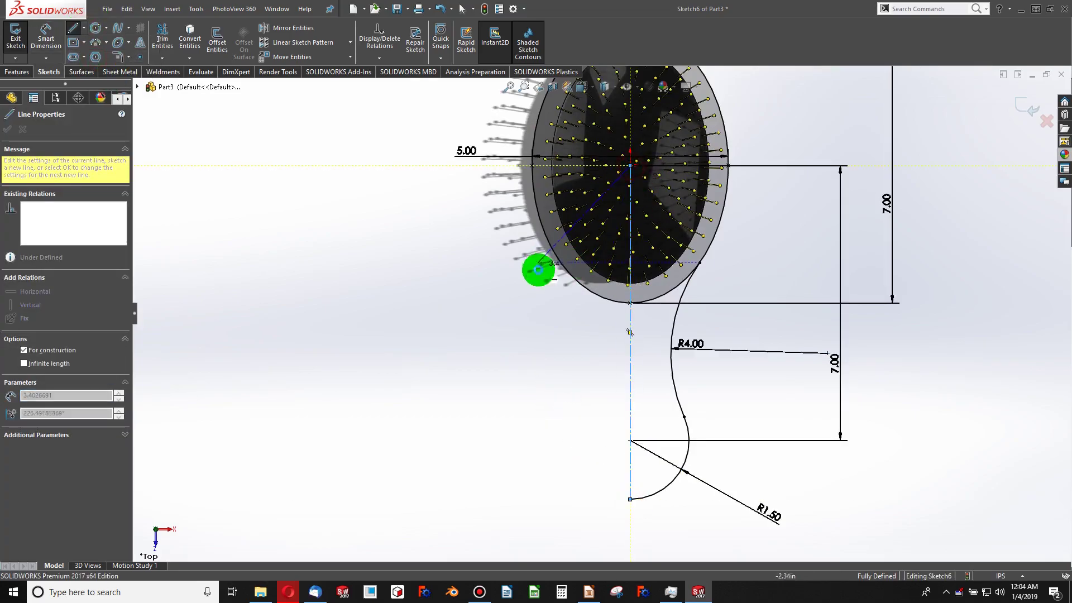
key(Escape)
Mirror the handle's end arc and side arc about the vertical centerline.
click(294, 29)
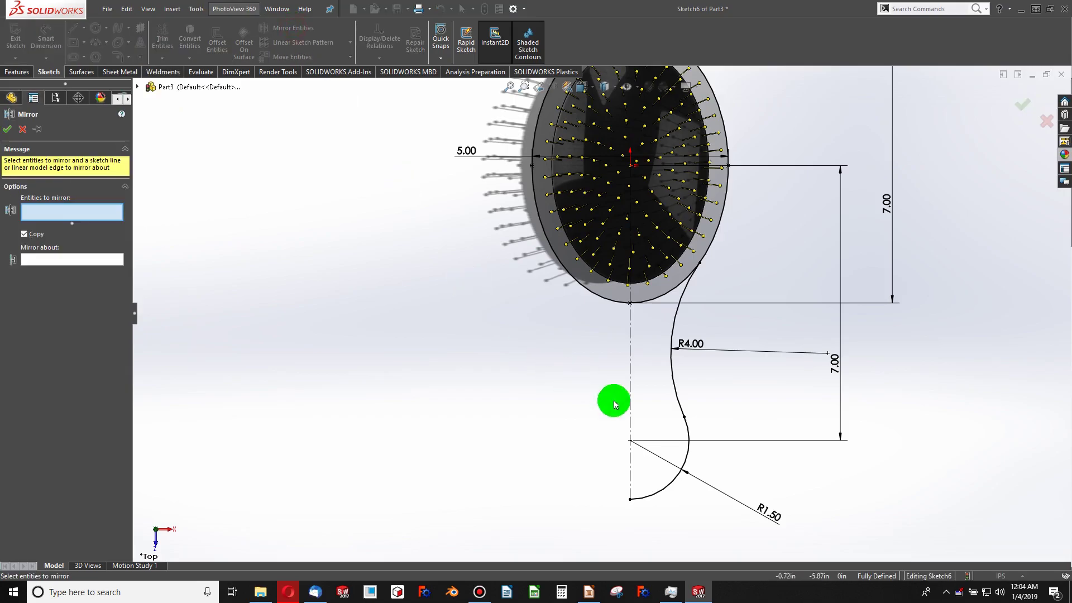
click(680, 390)
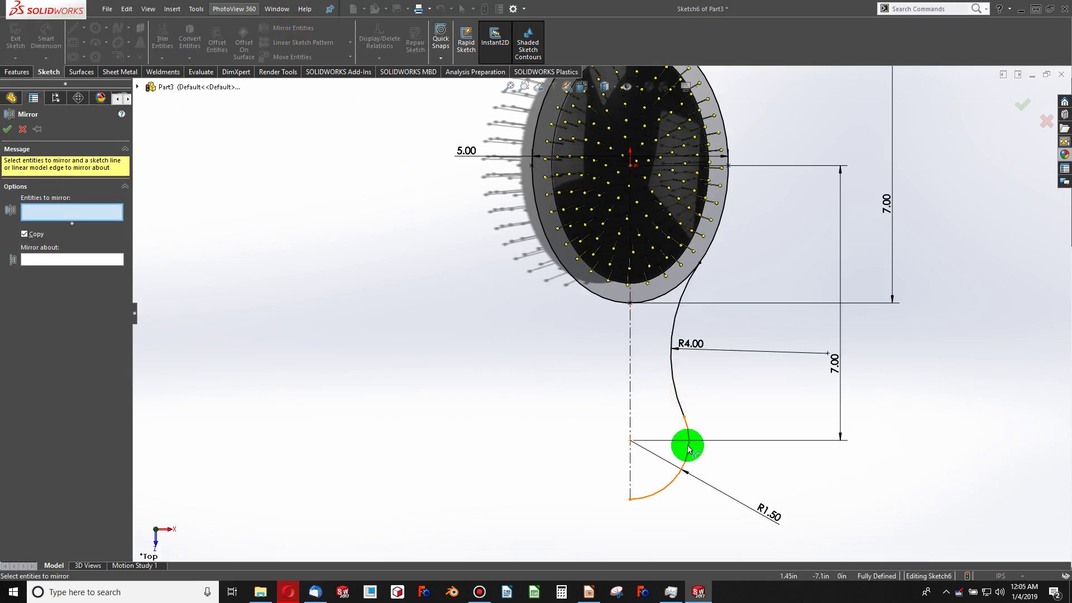
click(688, 449)
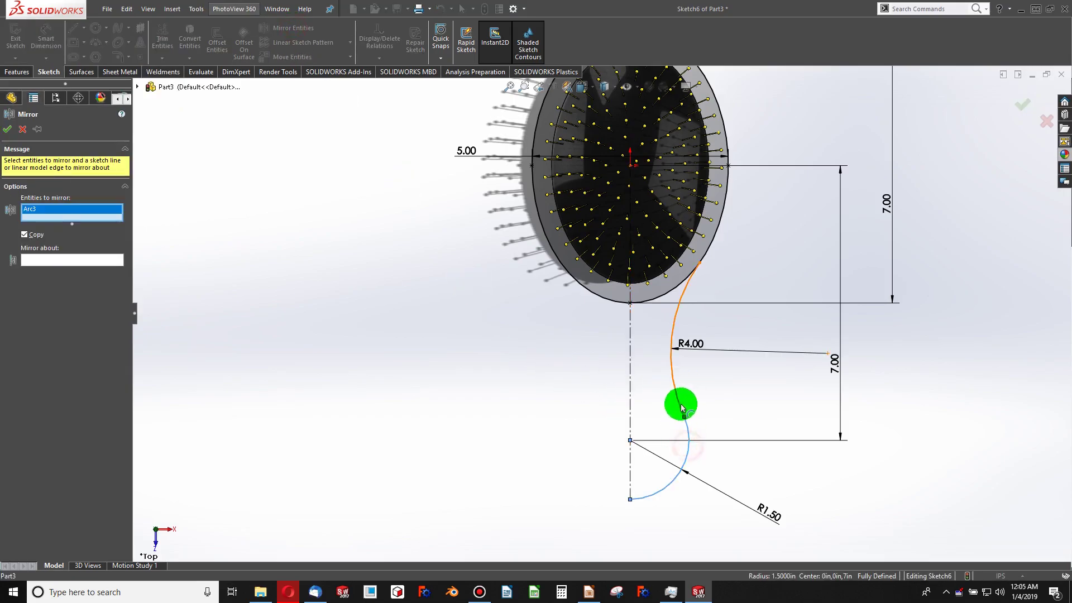
click(98, 269)
click(629, 386)
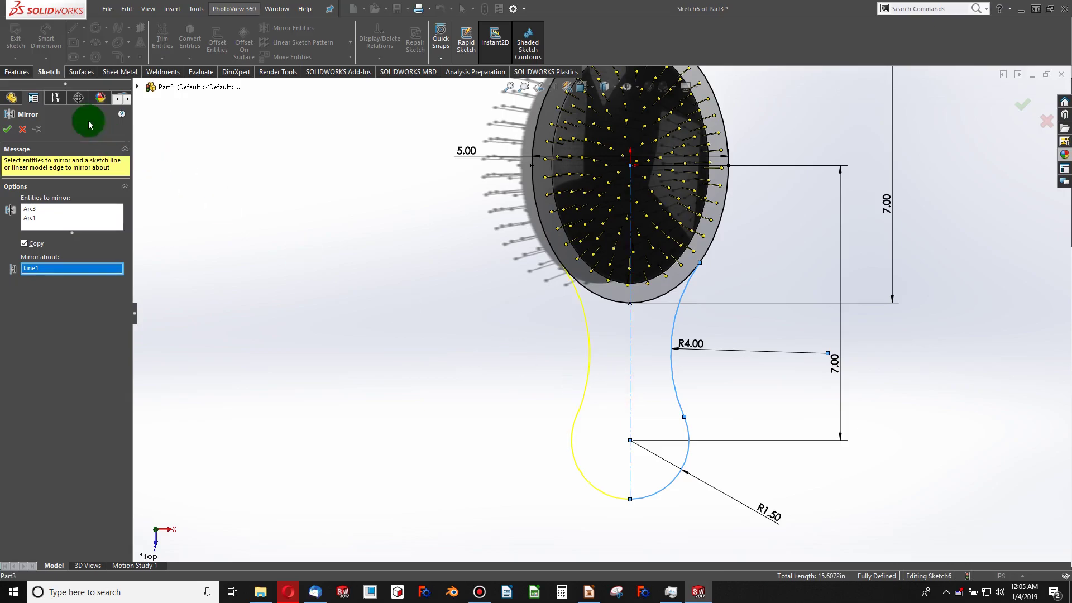
click(7, 129)
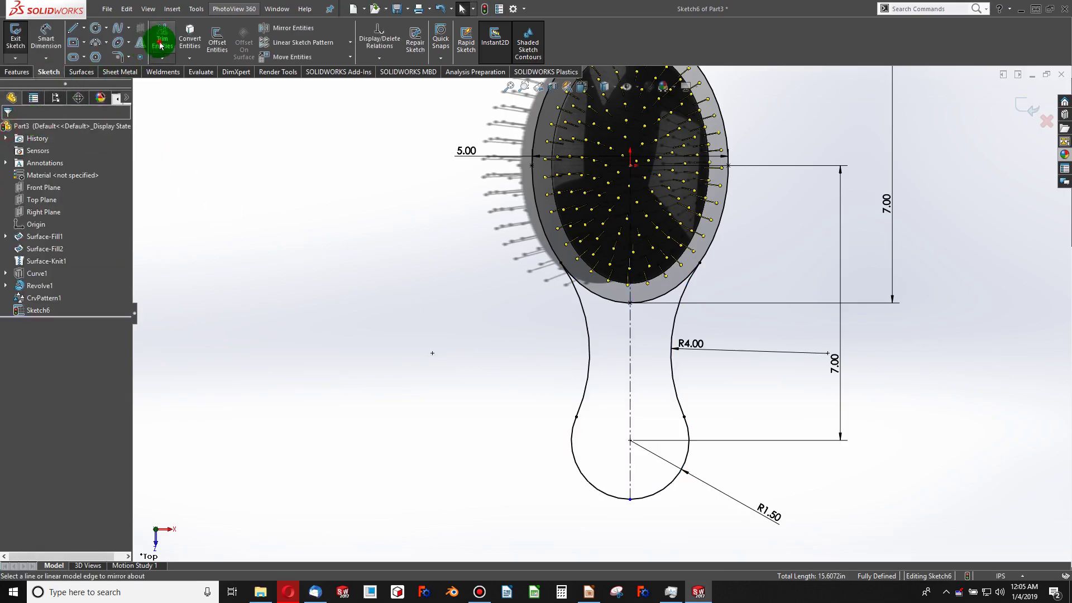
Power trim the ellipse's lower segment between the two handle arcs.
click(162, 42)
drag(599, 322, 635, 311)
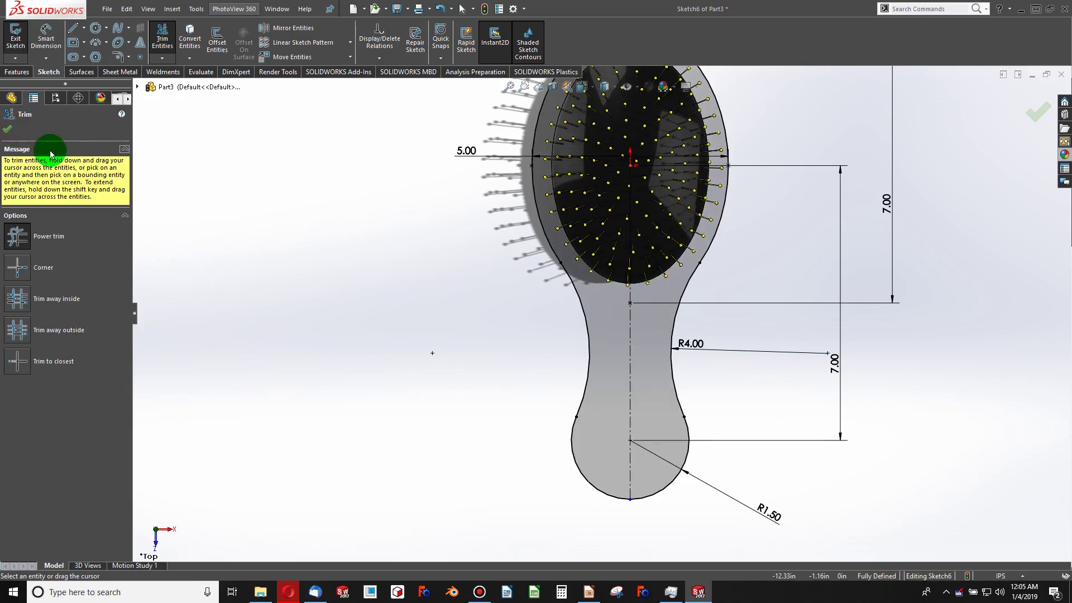
click(9, 128)
Extrude the brush body and handle profile Blind by 1 in, away from the bristles, with Merge result on.
click(18, 71)
click(20, 40)
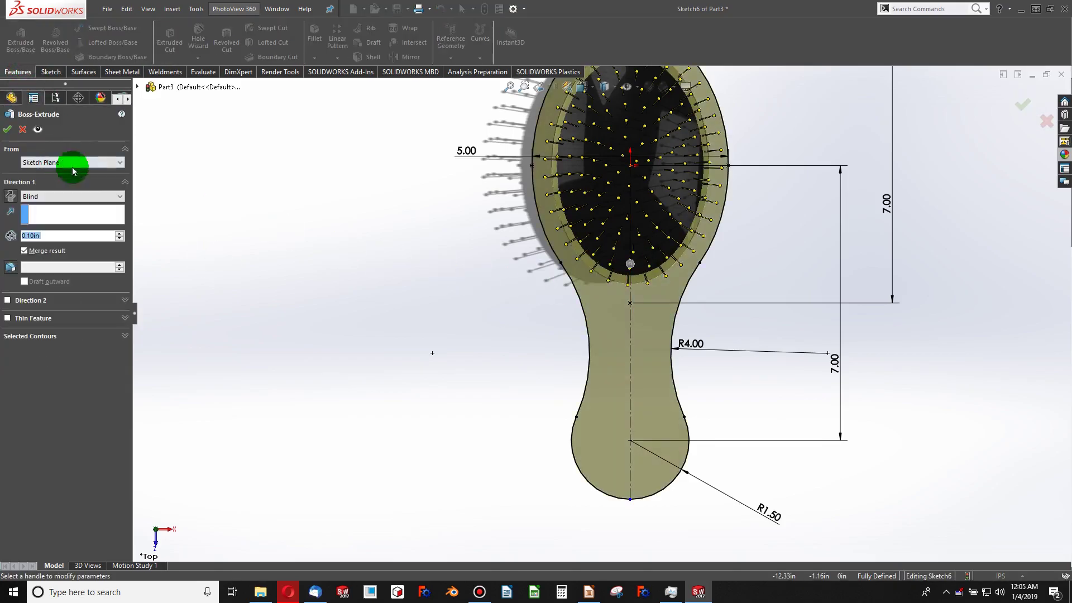
text(1)
key(Return)
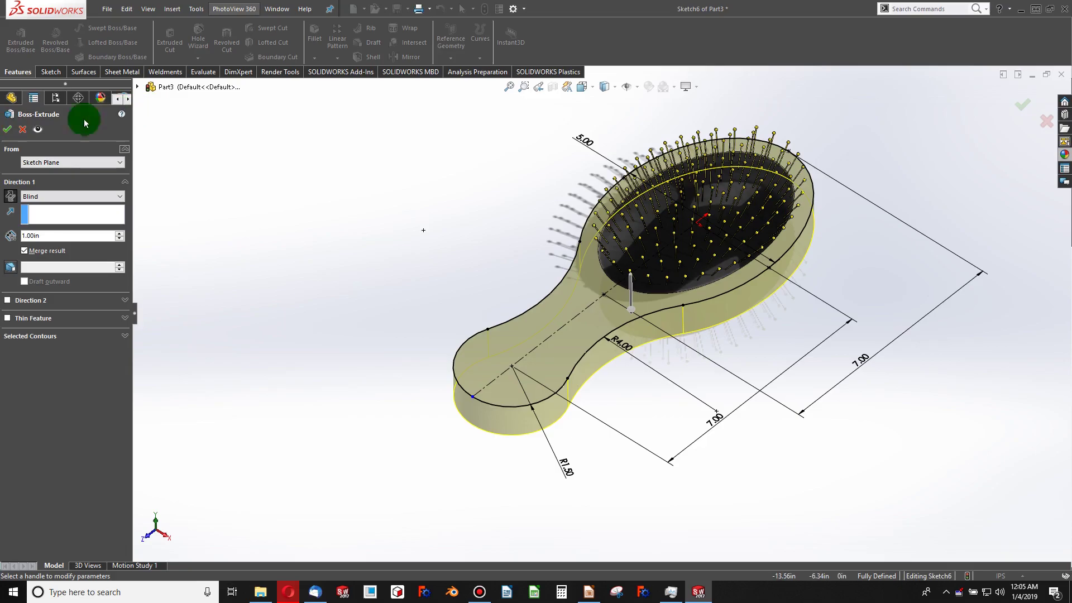
click(8, 129)
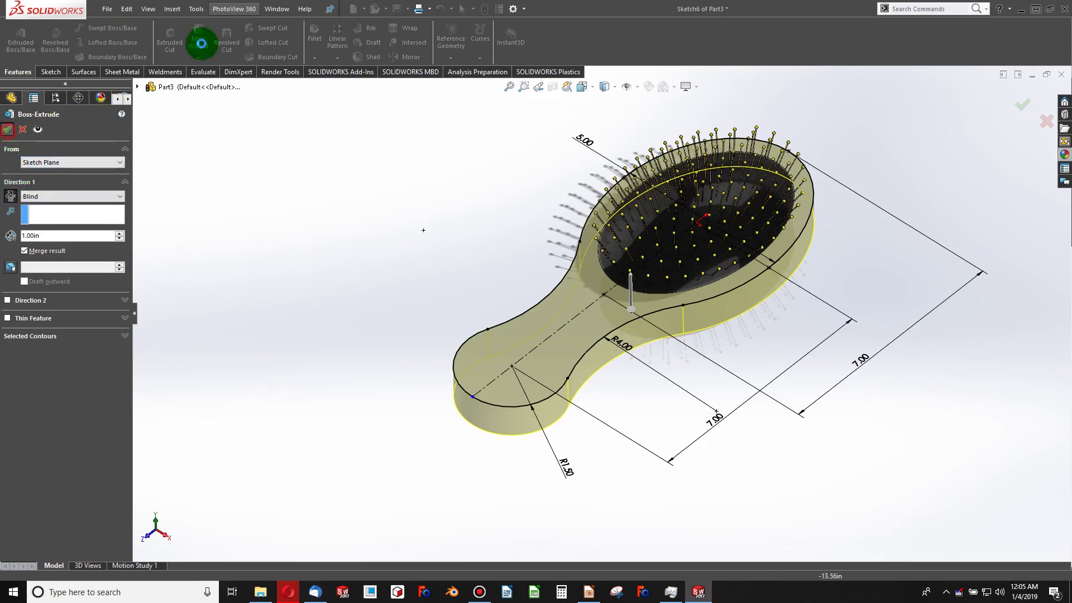
Fillet the upper and lower outer edges of the brush body with a 0.5 in symmetric radius.
click(714, 297)
click(720, 329)
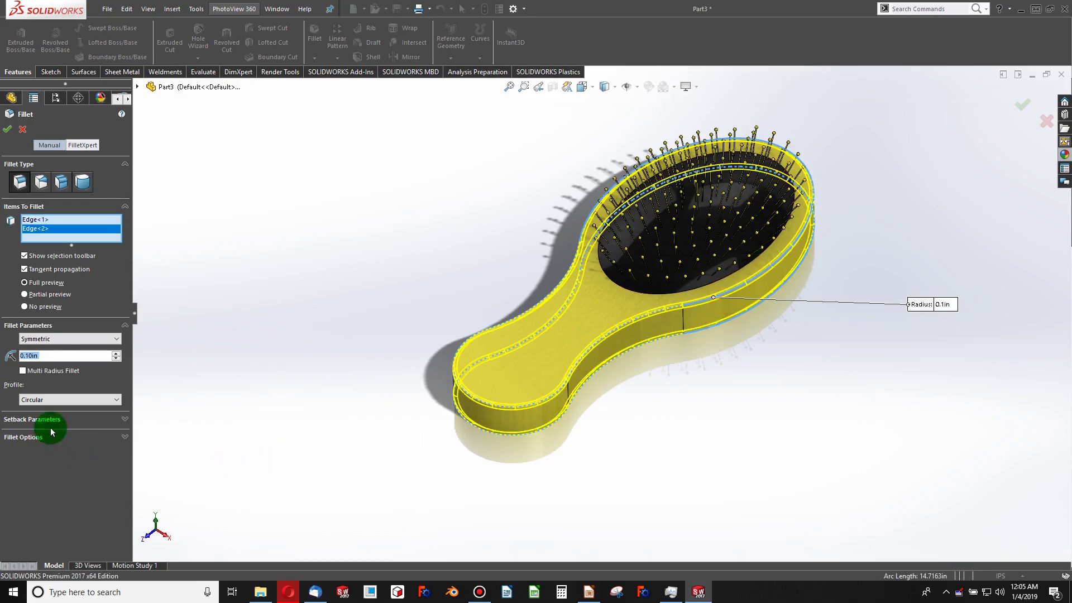
text(0.5)
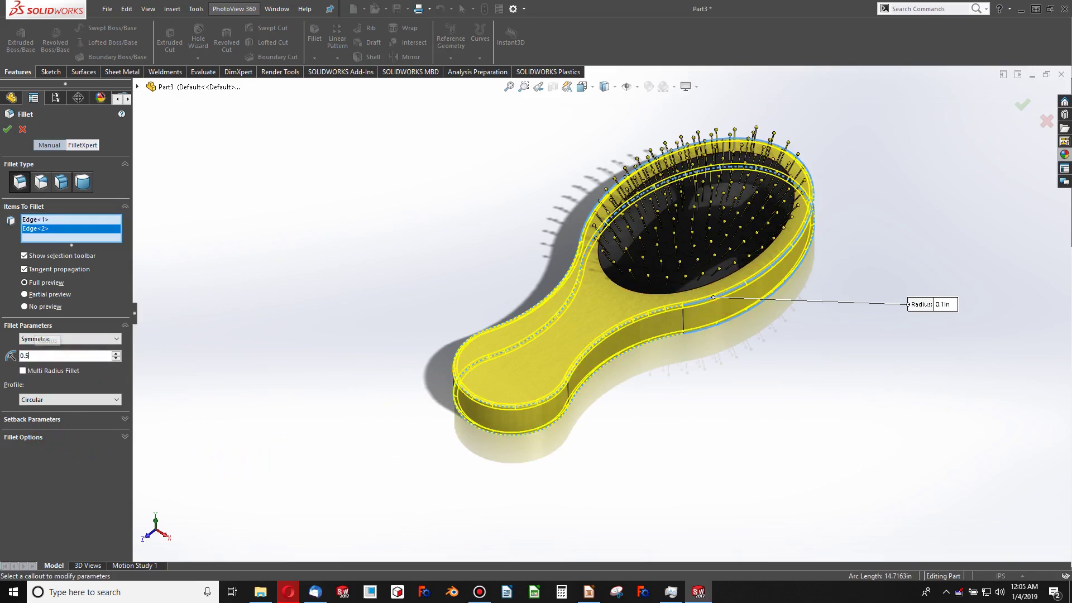
key(Return)
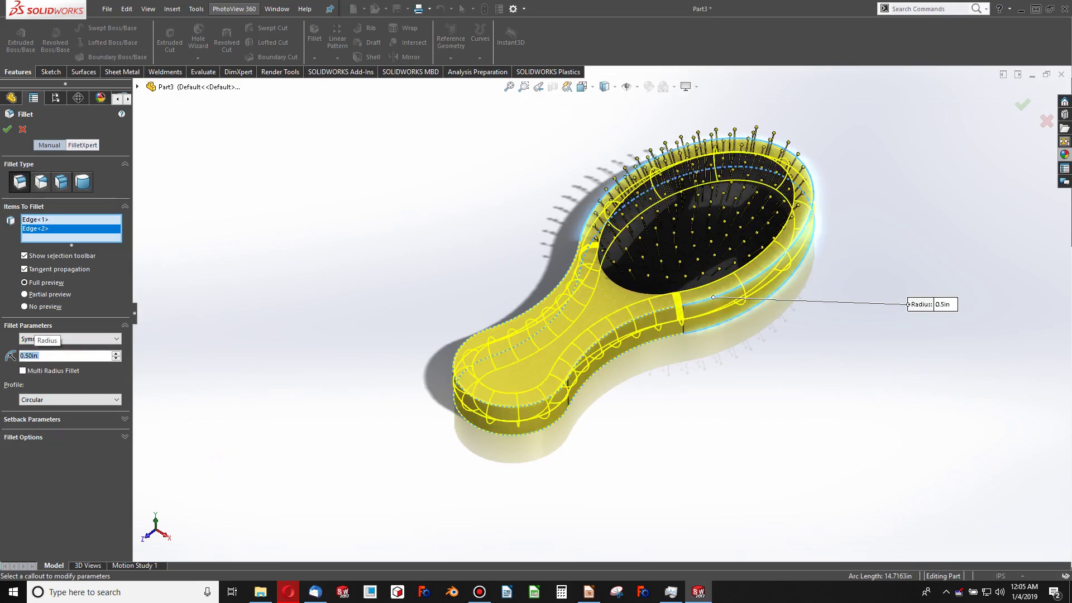
click(7, 133)
mouse_move(498, 313)
middle_down()
mouse_move(563, 307)
mouse_move(677, 237)
mouse_move(553, 366)
mouse_move(648, 378)
mouse_move(589, 423)
mouse_move(512, 385)
mouse_move(560, 496)
mouse_move(579, 510)
mouse_move(565, 507)
mouse_move(572, 430)
mouse_move(549, 402)
middle_up()
click(580, 467)
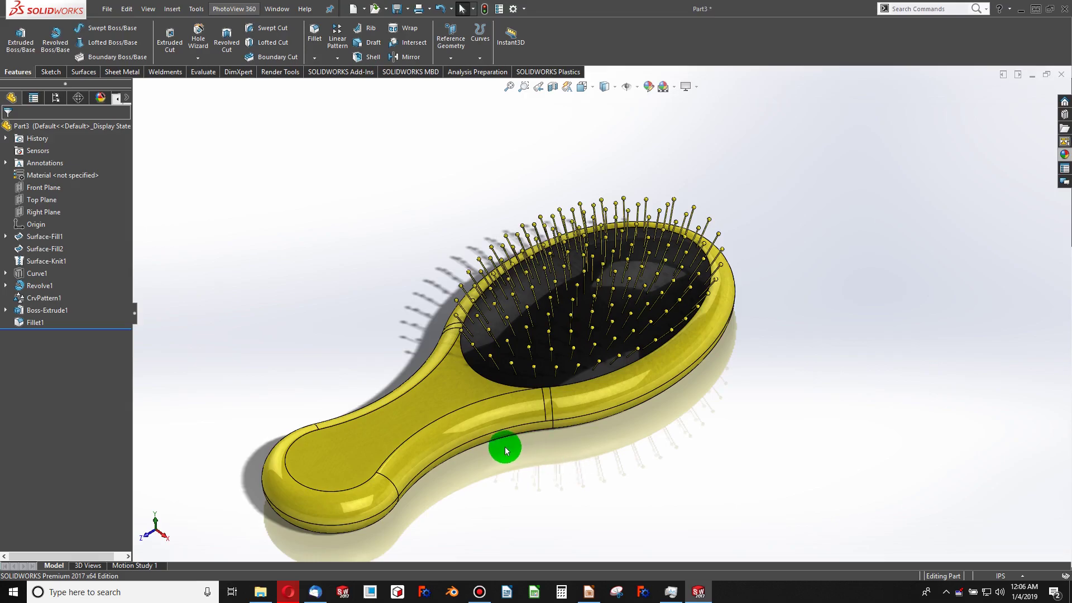
middle_drag(505, 446, 378, 399)
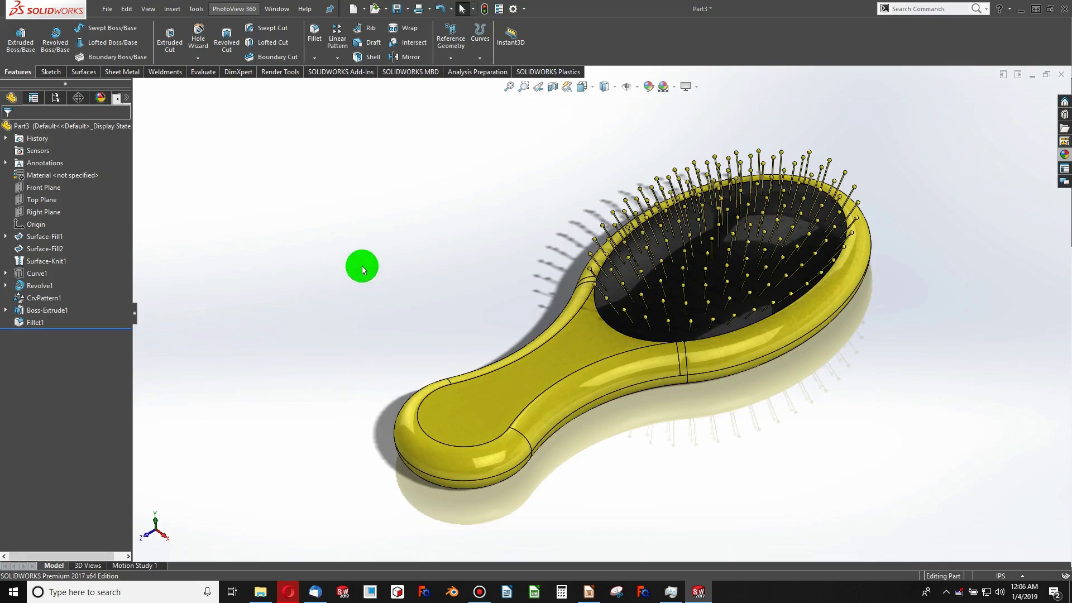